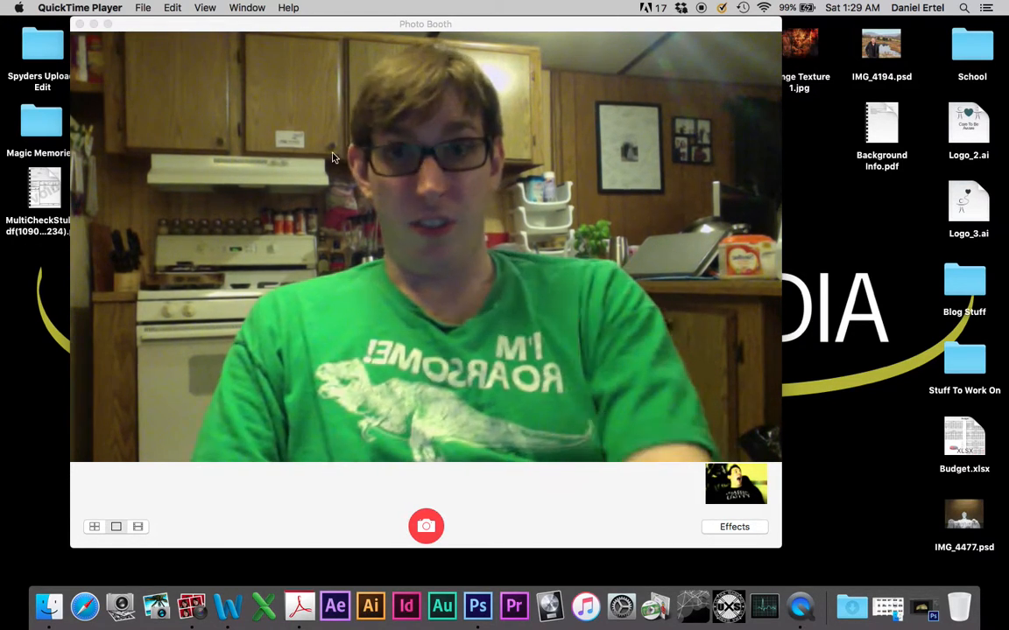
Minimize the Photo Booth window and switch to the memorial photo IMG_4467.JPG in Photoshop
{"action": "left_click", "coordinate": [93, 24]}
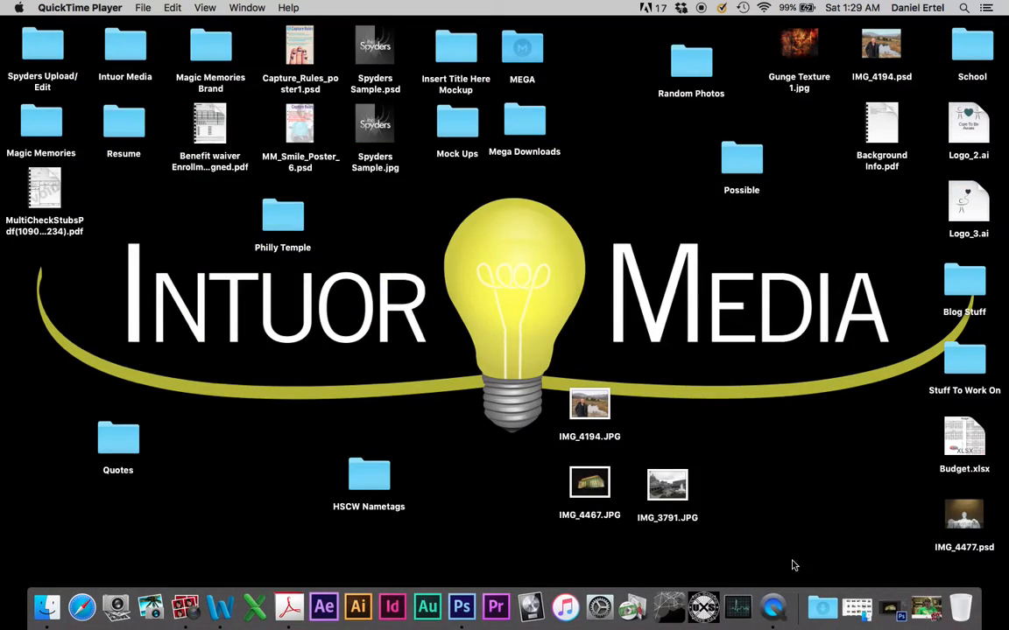
{"action": "left_click", "coordinate": [893, 606]}
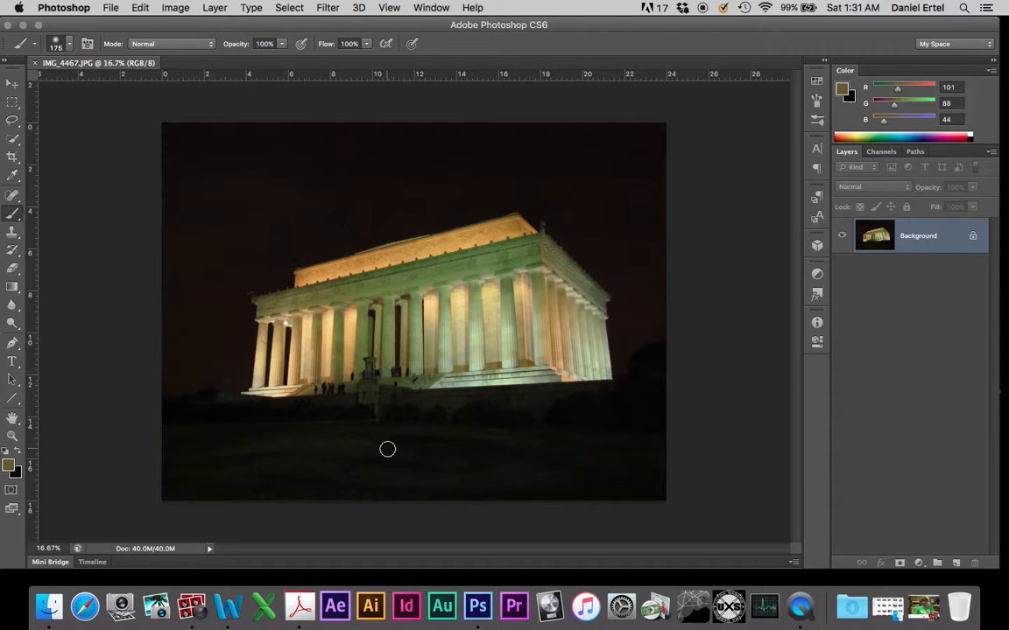
Activate the Spot Healing Brush for retouching the people on the memorial's steps
{"action": "key", "text": "super+plus"}
{"action": "key", "text": "super+plus"}
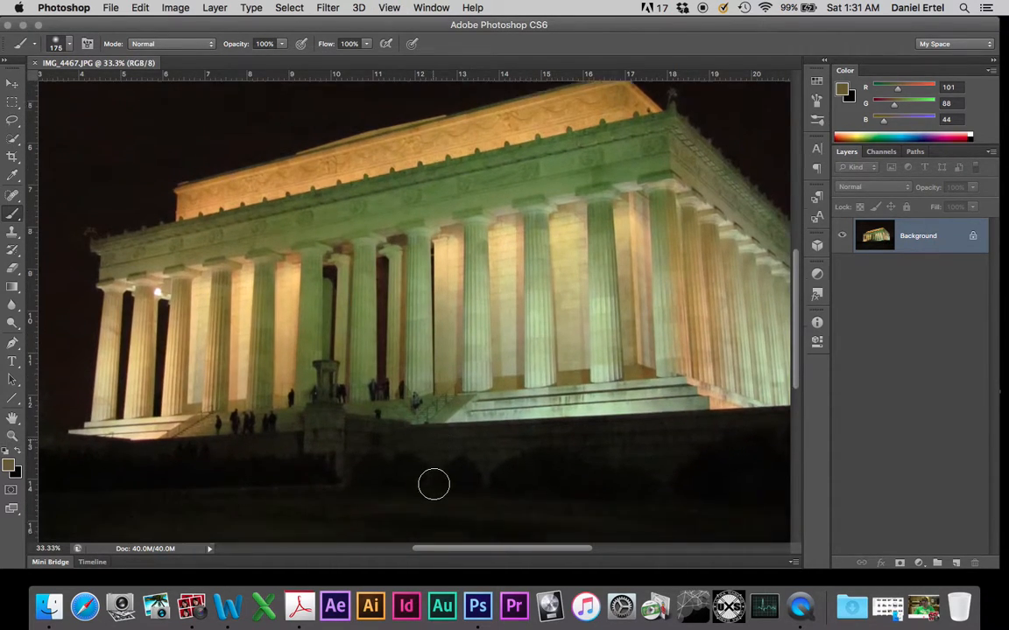
{"action": "key", "text": "super+plus"}
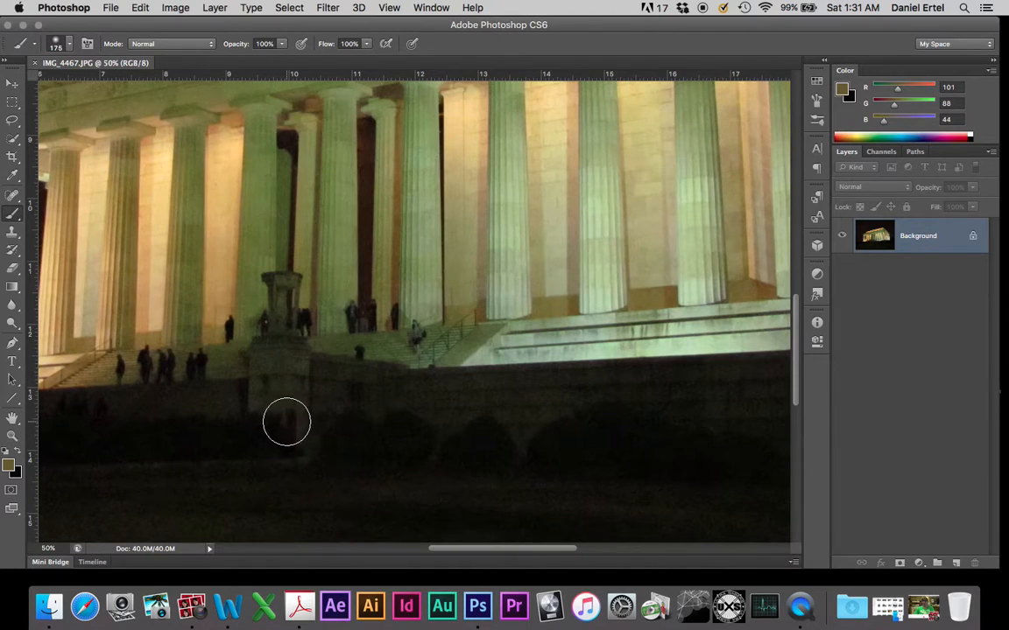
{"action": "scroll", "coordinate": [202, 423], "scroll_direction": "left", "scroll_amount": 5}
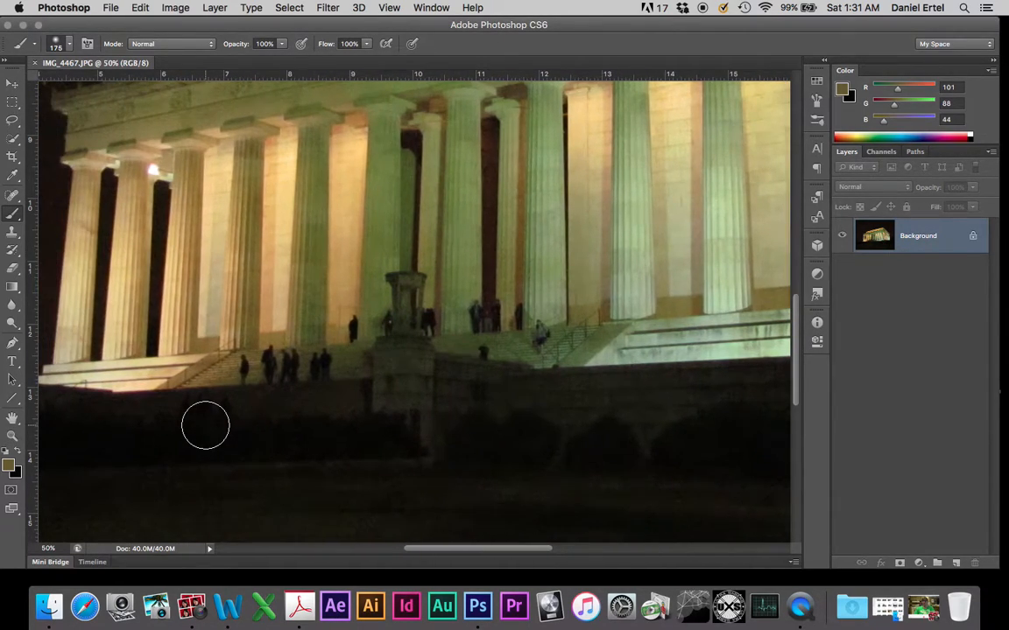
{"action": "scroll", "coordinate": [205, 425], "scroll_direction": "right", "scroll_amount": 3}
{"action": "scroll", "coordinate": [204, 425], "scroll_direction": "down", "scroll_amount": 2}
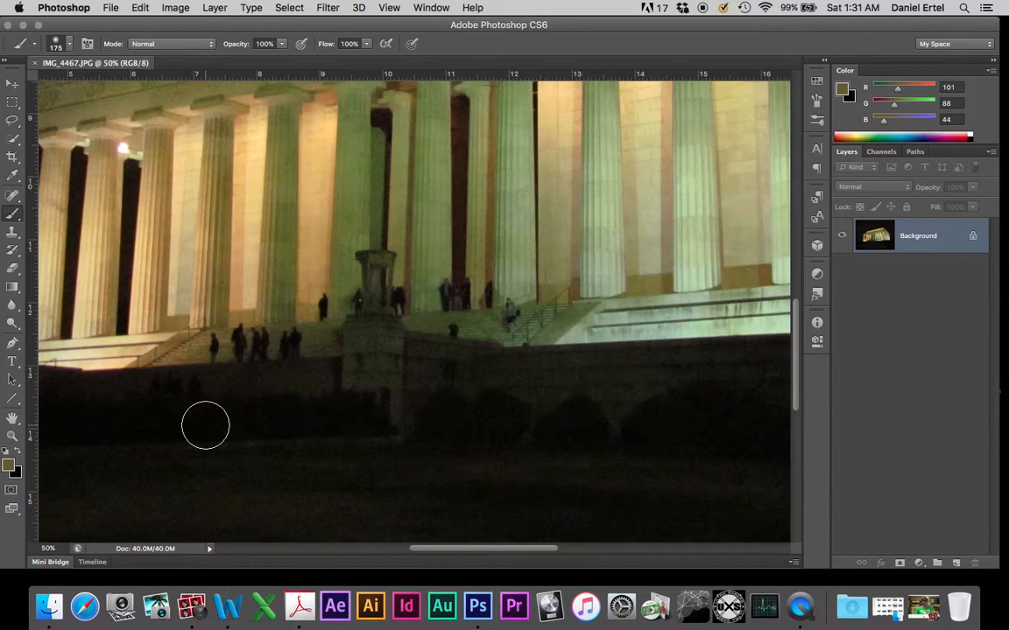
{"action": "left_click", "coordinate": [20, 198]}
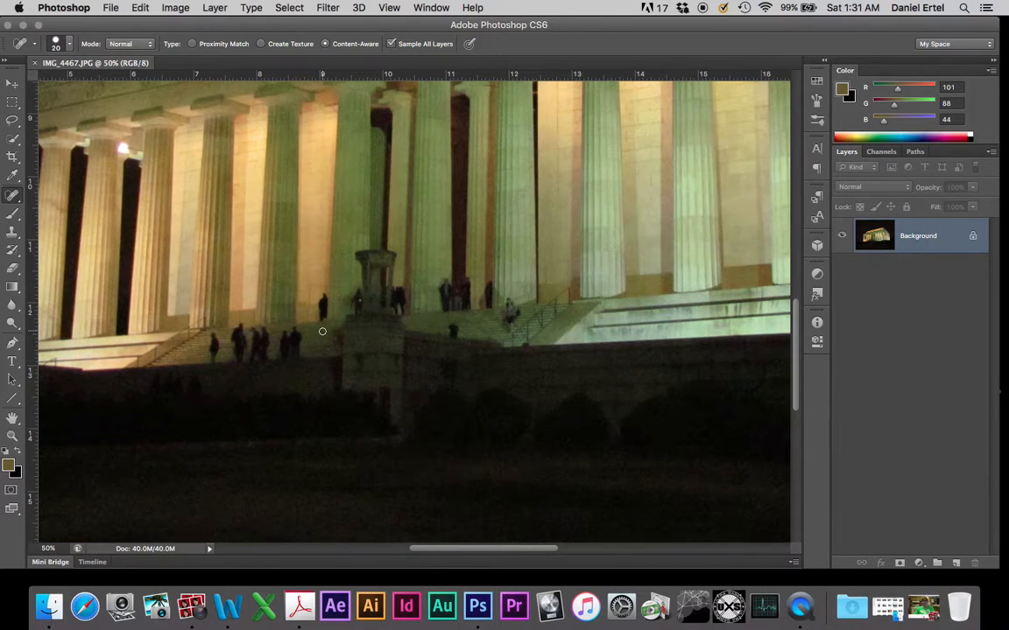
{"action": "key", "text": "super+equal"}
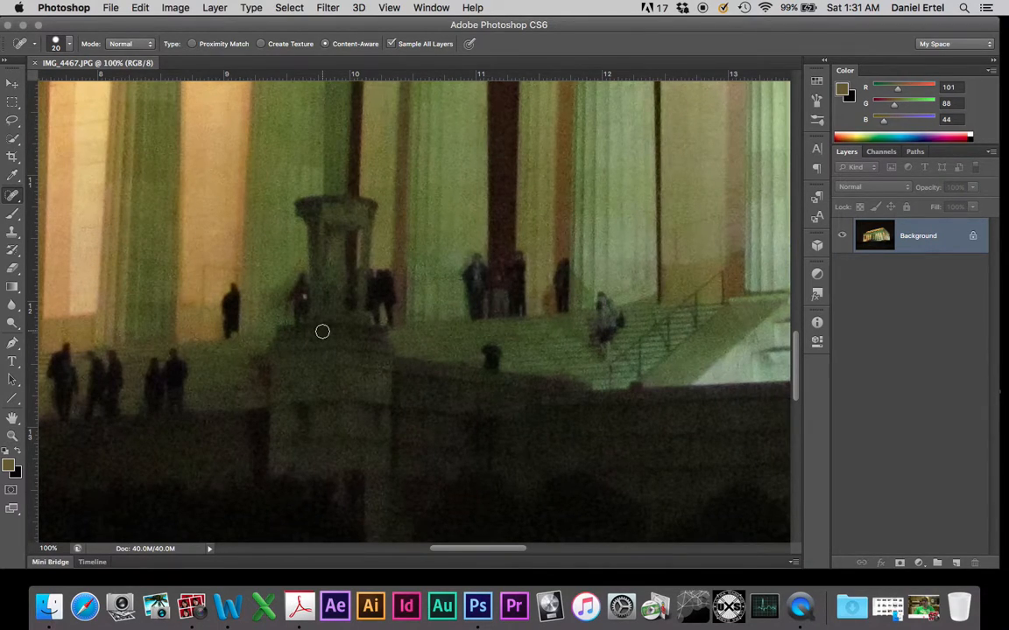
{"action": "scroll", "coordinate": [333, 376], "scroll_direction": "left", "scroll_amount": 5}
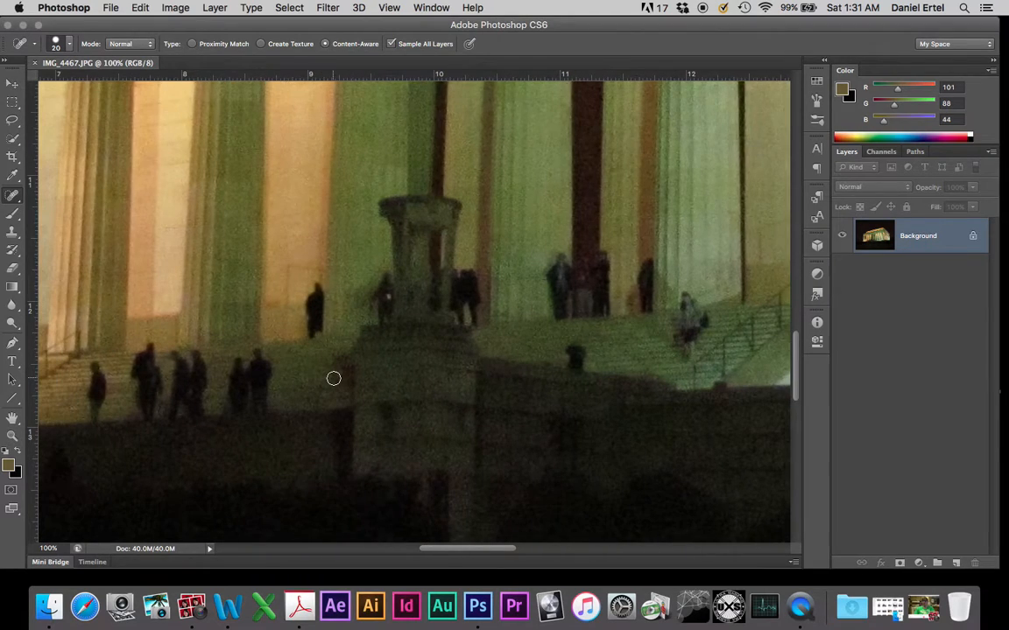
{"action": "scroll", "coordinate": [333, 376], "scroll_direction": "up", "scroll_amount": 1}
{"action": "scroll", "coordinate": [333, 378], "scroll_direction": "left", "scroll_amount": 2}
{"action": "scroll", "coordinate": [333, 378], "scroll_direction": "down", "scroll_amount": 1}
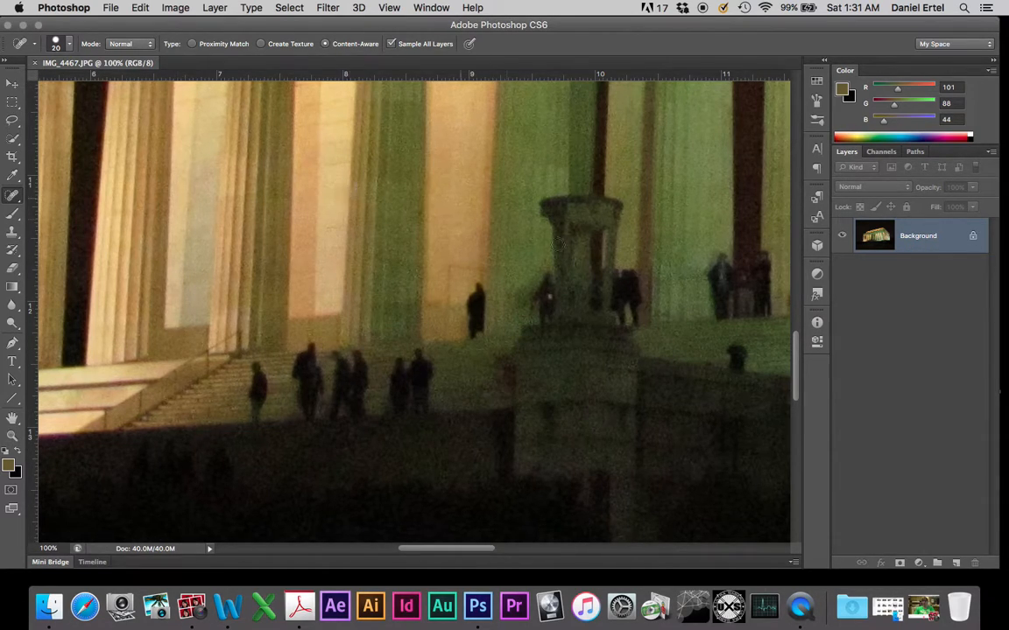
Create a new layer above the Background and name it Clean Up
{"action": "left_click", "coordinate": [956, 564]}
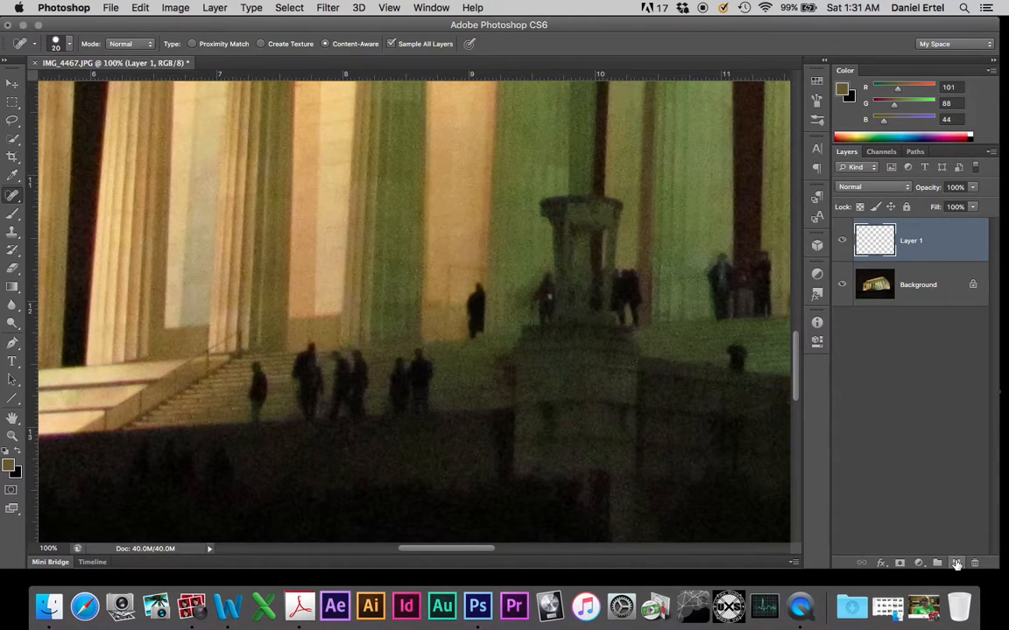
{"action": "double_click", "coordinate": [912, 241]}
{"action": "type", "text": "Clean Up"}
{"action": "key", "text": "Return"}
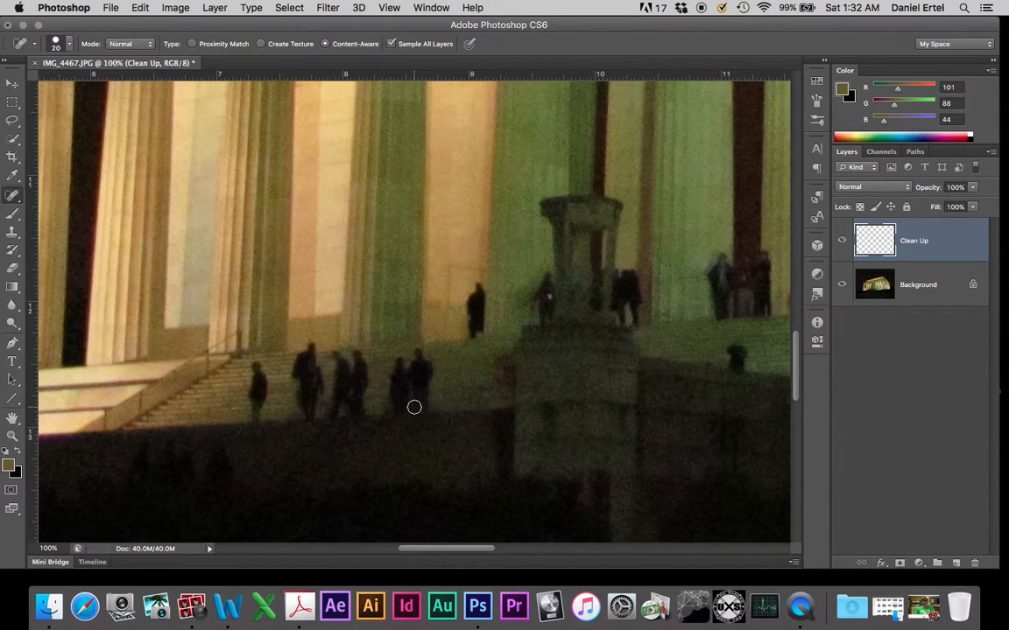
Remove the lone person nearest the stair railing with a 10 px content-aware Spot Healing Brush stroke
{"action": "scroll", "coordinate": [415, 407], "scroll_direction": "left", "scroll_amount": 4}
{"action": "scroll", "coordinate": [415, 407], "scroll_direction": "down", "scroll_amount": 2}
{"action": "scroll", "coordinate": [414, 407], "scroll_direction": "left", "scroll_amount": 2}
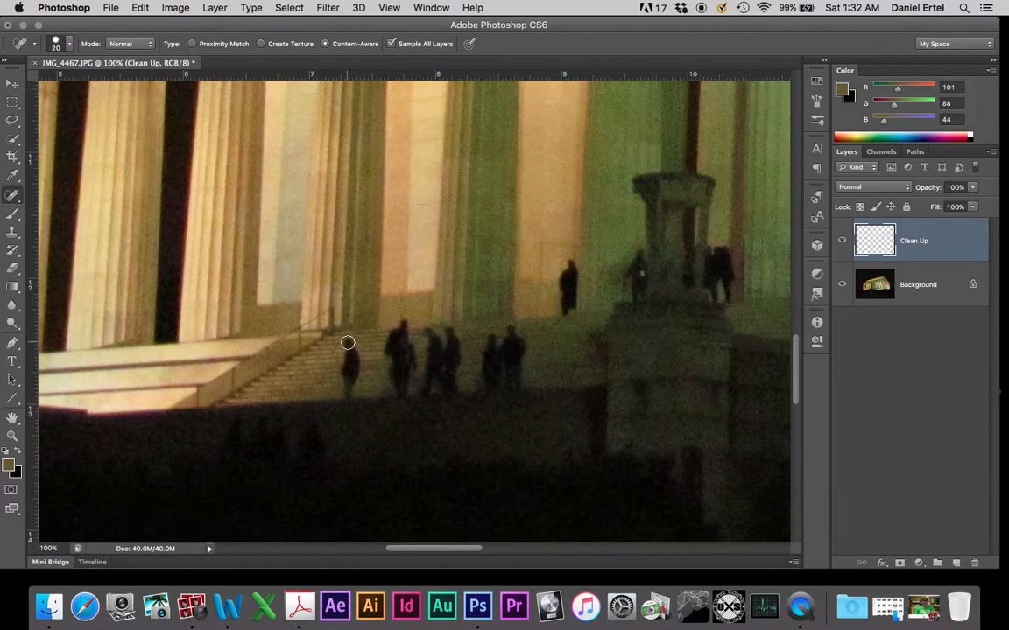
{"action": "key", "text": "super+plus"}
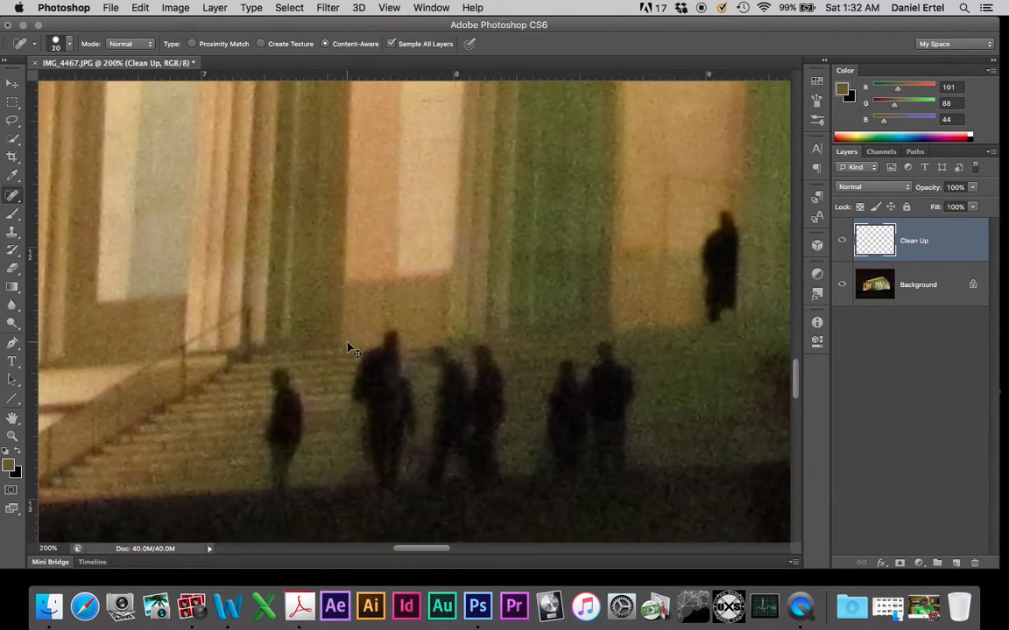
{"action": "scroll", "coordinate": [278, 381], "scroll_direction": "left", "scroll_amount": 3}
{"action": "scroll", "coordinate": [277, 381], "scroll_direction": "down", "scroll_amount": 2}
{"action": "key", "text": "bracketleft"}
{"action": "key", "text": "bracketleft"}
{"action": "mouse_move", "coordinate": [316, 360]}
{"action": "left_mouse_down"}
{"action": "mouse_move", "coordinate": [308, 384]}
{"action": "mouse_move", "coordinate": [340, 378]}
{"action": "mouse_move", "coordinate": [299, 390]}
{"action": "mouse_move", "coordinate": [336, 396]}
{"action": "mouse_move", "coordinate": [299, 398]}
{"action": "mouse_move", "coordinate": [341, 410]}
{"action": "mouse_move", "coordinate": [305, 409]}
{"action": "mouse_move", "coordinate": [332, 416]}
{"action": "mouse_move", "coordinate": [305, 430]}
{"action": "mouse_move", "coordinate": [333, 432]}
{"action": "mouse_move", "coordinate": [297, 434]}
{"action": "mouse_move", "coordinate": [322, 442]}
{"action": "mouse_move", "coordinate": [306, 457]}
{"action": "mouse_move", "coordinate": [311, 469]}
{"action": "mouse_move", "coordinate": [341, 466]}
{"action": "left_mouse_up"}
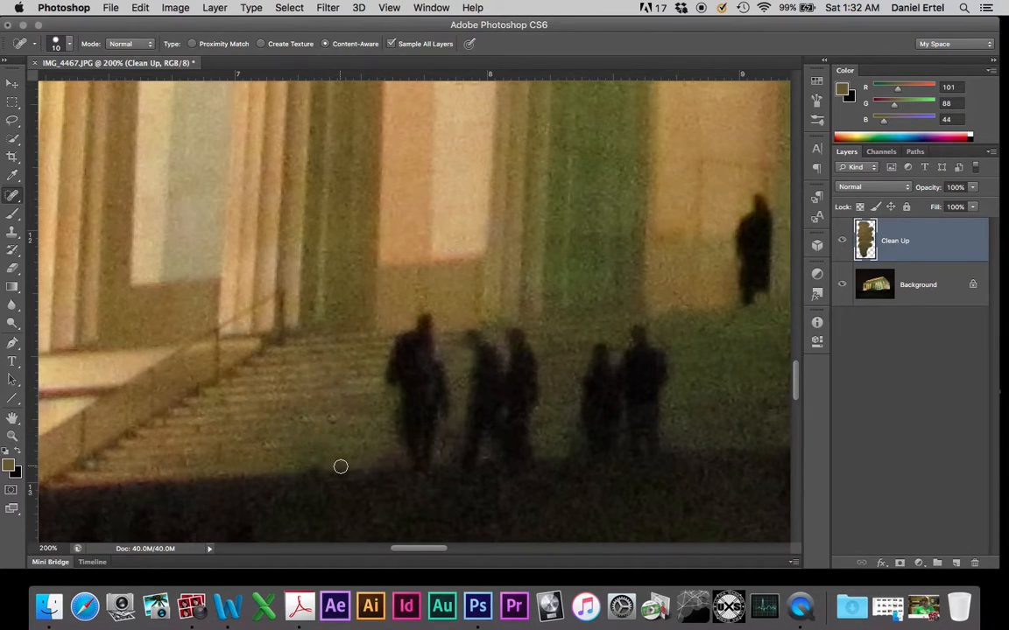
Try to remove the group of five people on the steps with a 15 px Spot Healing Brush, and undo it
{"action": "scroll", "coordinate": [346, 468], "scroll_direction": "down", "scroll_amount": 3}
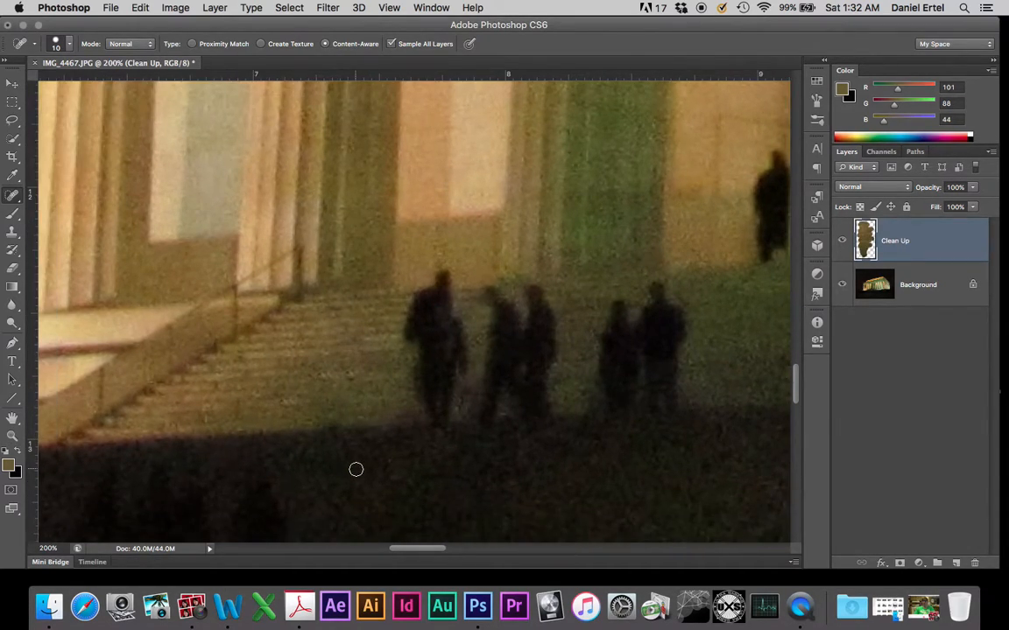
{"action": "scroll", "coordinate": [356, 470], "scroll_direction": "right", "scroll_amount": 3}
{"action": "key", "text": "bracketright"}
{"action": "key", "text": "bracketright"}
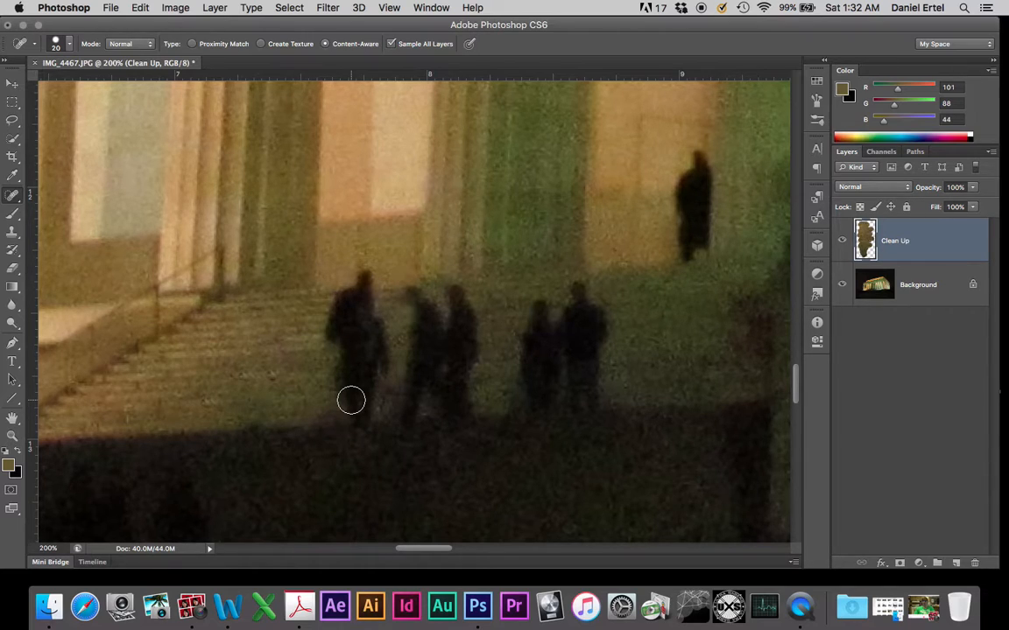
{"action": "key", "text": "bracketleft"}
{"action": "left_click", "coordinate": [69, 41]}
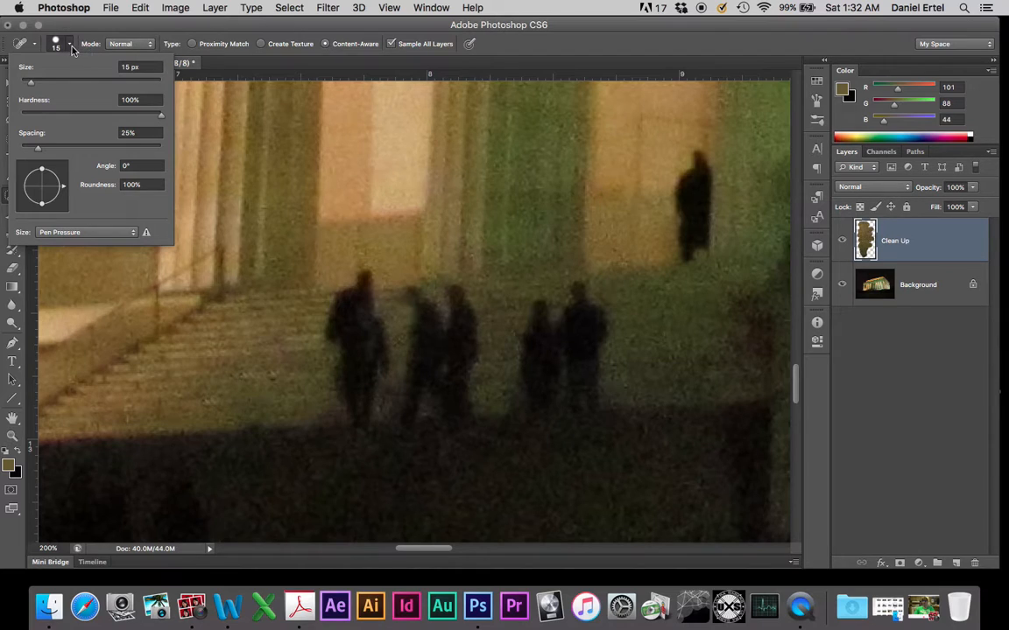
{"action": "left_click", "coordinate": [71, 50]}
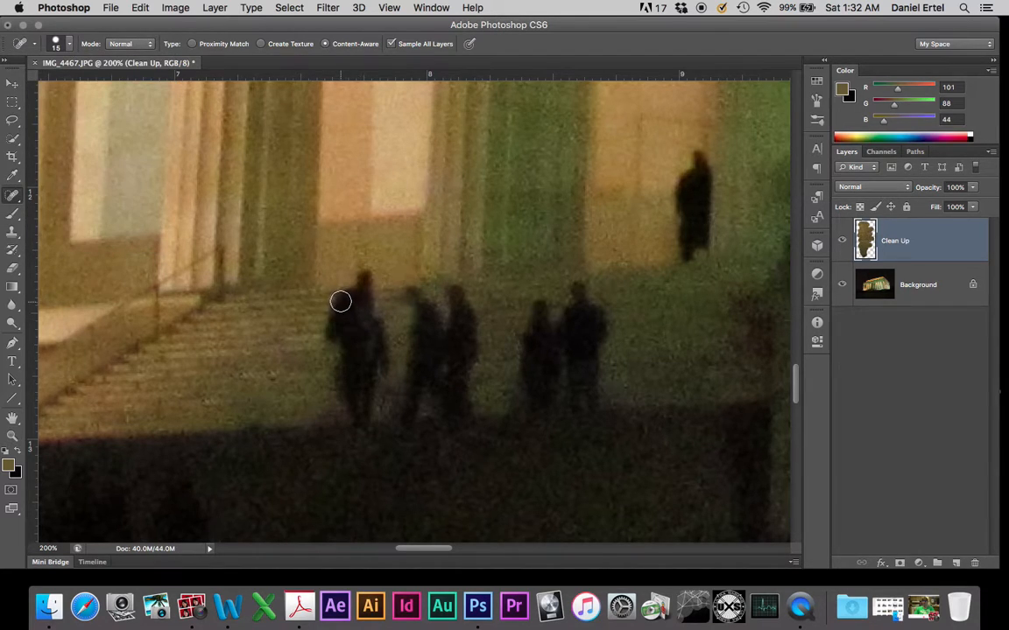
{"action": "mouse_move", "coordinate": [379, 306]}
{"action": "left_mouse_down"}
{"action": "mouse_move", "coordinate": [325, 316]}
{"action": "mouse_move", "coordinate": [387, 313]}
{"action": "mouse_move", "coordinate": [334, 342]}
{"action": "mouse_move", "coordinate": [374, 338]}
{"action": "mouse_move", "coordinate": [354, 307]}
{"action": "mouse_move", "coordinate": [377, 296]}
{"action": "mouse_move", "coordinate": [363, 279]}
{"action": "mouse_move", "coordinate": [342, 316]}
{"action": "mouse_move", "coordinate": [380, 354]}
{"action": "mouse_move", "coordinate": [364, 383]}
{"action": "mouse_move", "coordinate": [405, 359]}
{"action": "mouse_move", "coordinate": [339, 392]}
{"action": "mouse_move", "coordinate": [342, 417]}
{"action": "mouse_move", "coordinate": [609, 394]}
{"action": "mouse_move", "coordinate": [507, 402]}
{"action": "mouse_move", "coordinate": [606, 380]}
{"action": "mouse_move", "coordinate": [485, 388]}
{"action": "mouse_move", "coordinate": [597, 366]}
{"action": "mouse_move", "coordinate": [464, 379]}
{"action": "mouse_move", "coordinate": [597, 326]}
{"action": "mouse_move", "coordinate": [594, 335]}
{"action": "mouse_move", "coordinate": [625, 343]}
{"action": "mouse_move", "coordinate": [556, 365]}
{"action": "mouse_move", "coordinate": [544, 335]}
{"action": "mouse_move", "coordinate": [601, 295]}
{"action": "mouse_move", "coordinate": [550, 294]}
{"action": "mouse_move", "coordinate": [570, 292]}
{"action": "mouse_move", "coordinate": [536, 313]}
{"action": "mouse_move", "coordinate": [600, 322]}
{"action": "mouse_move", "coordinate": [580, 314]}
{"action": "mouse_move", "coordinate": [484, 333]}
{"action": "mouse_move", "coordinate": [505, 340]}
{"action": "mouse_move", "coordinate": [404, 384]}
{"action": "mouse_move", "coordinate": [445, 389]}
{"action": "mouse_move", "coordinate": [388, 394]}
{"action": "mouse_move", "coordinate": [417, 376]}
{"action": "mouse_move", "coordinate": [498, 364]}
{"action": "mouse_move", "coordinate": [398, 363]}
{"action": "mouse_move", "coordinate": [500, 315]}
{"action": "mouse_move", "coordinate": [421, 319]}
{"action": "mouse_move", "coordinate": [453, 322]}
{"action": "mouse_move", "coordinate": [440, 341]}
{"action": "mouse_move", "coordinate": [388, 354]}
{"action": "mouse_move", "coordinate": [457, 338]}
{"action": "mouse_move", "coordinate": [435, 368]}
{"action": "mouse_move", "coordinate": [486, 336]}
{"action": "mouse_move", "coordinate": [427, 302]}
{"action": "mouse_move", "coordinate": [455, 290]}
{"action": "mouse_move", "coordinate": [412, 290]}
{"action": "mouse_move", "coordinate": [439, 297]}
{"action": "left_mouse_up"}
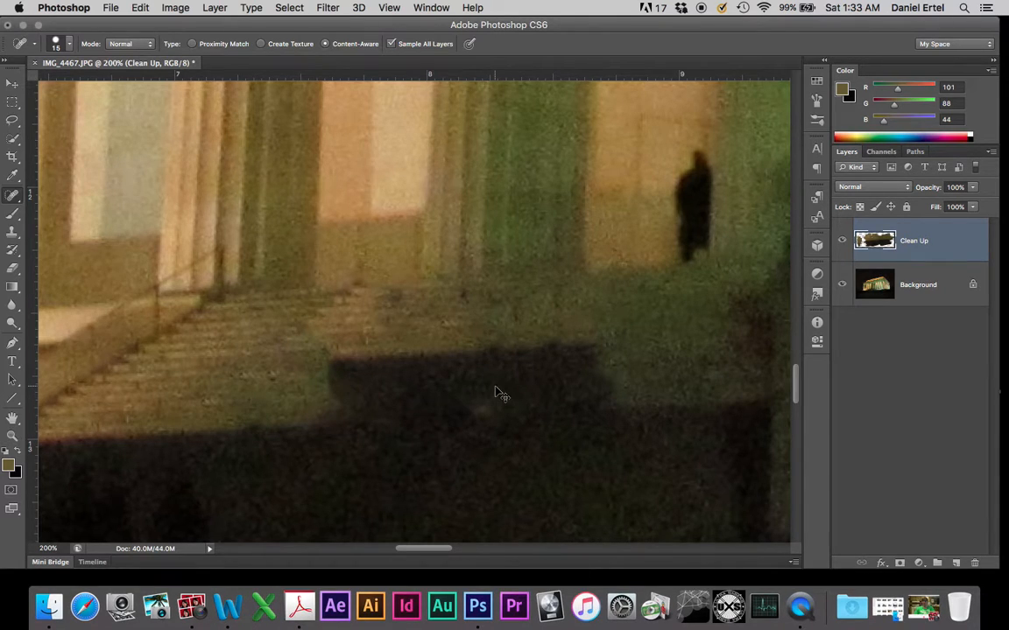
{"action": "key", "text": "super+z"}
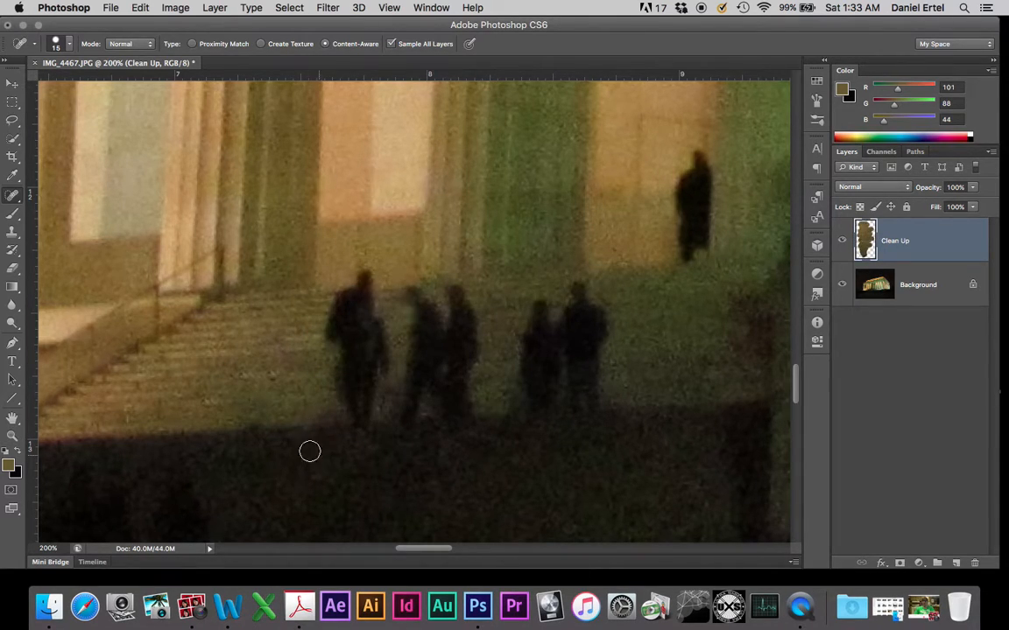
Activate the Clone Stamp tool for retouching the group of people on the steps
{"action": "scroll", "coordinate": [697, 410], "scroll_direction": "right", "scroll_amount": 3}
{"action": "scroll", "coordinate": [697, 410], "scroll_direction": "up", "scroll_amount": 1}
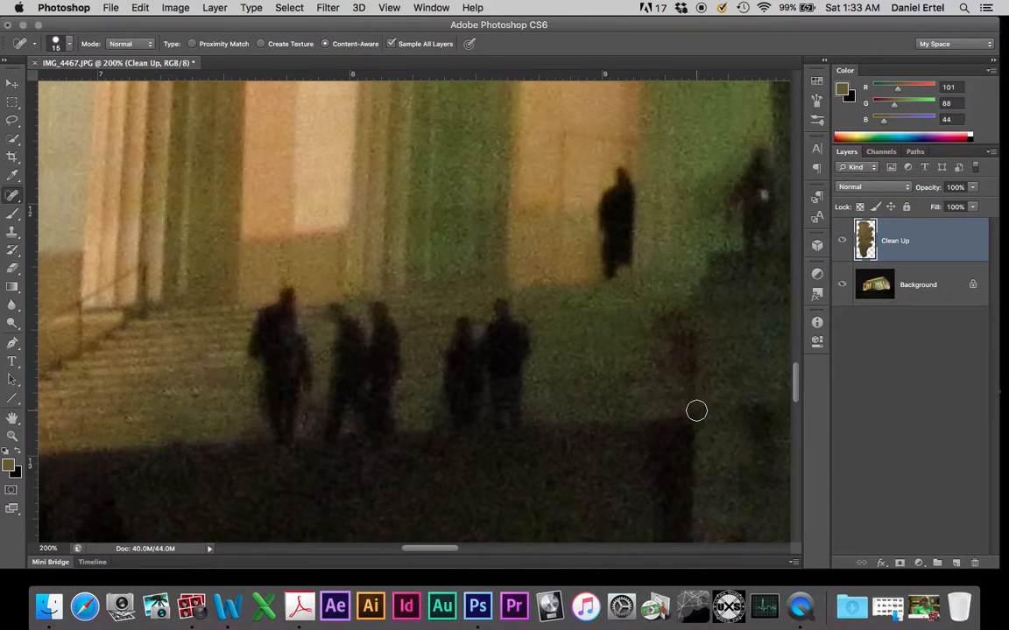
{"action": "left_click", "coordinate": [13, 230]}
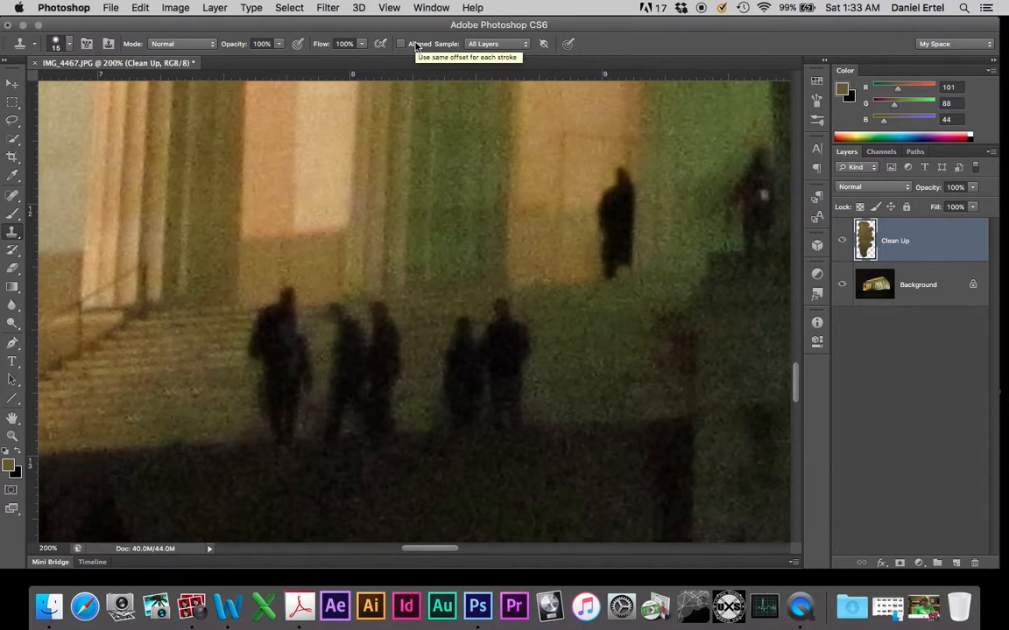
Try cloning step texture over the rightmost pair of the group with Aligned sampling on, and undo the strokes
{"action": "left_click", "coordinate": [417, 45]}
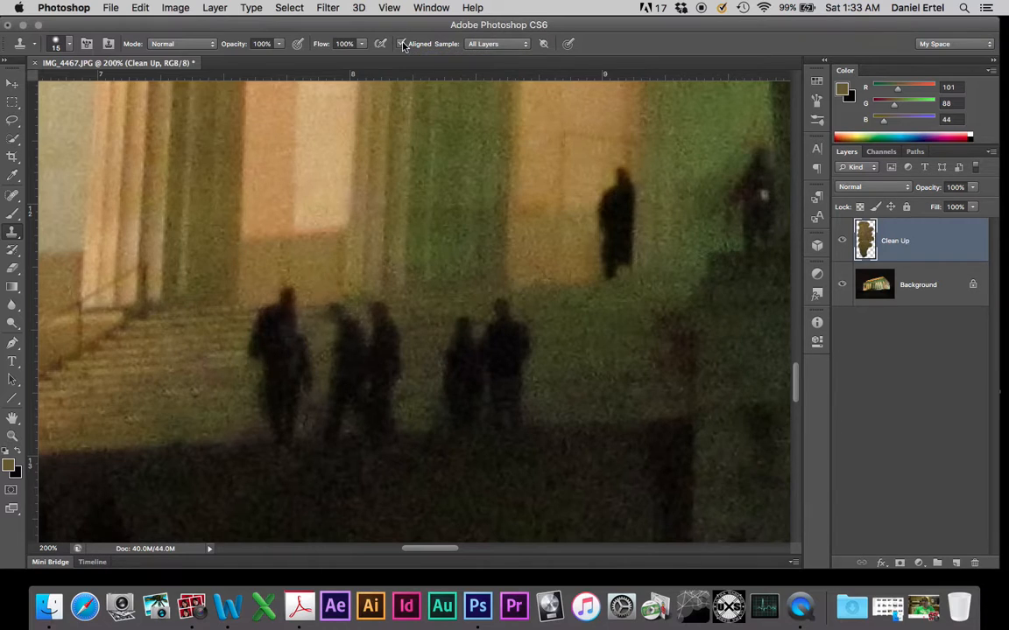
{"action": "left_click", "coordinate": [620, 316], "text": "alt"}
{"action": "mouse_move", "coordinate": [496, 406]}
{"action": "left_mouse_down"}
{"action": "mouse_move", "coordinate": [517, 407]}
{"action": "mouse_move", "coordinate": [493, 383]}
{"action": "mouse_move", "coordinate": [510, 384]}
{"action": "left_mouse_up"}
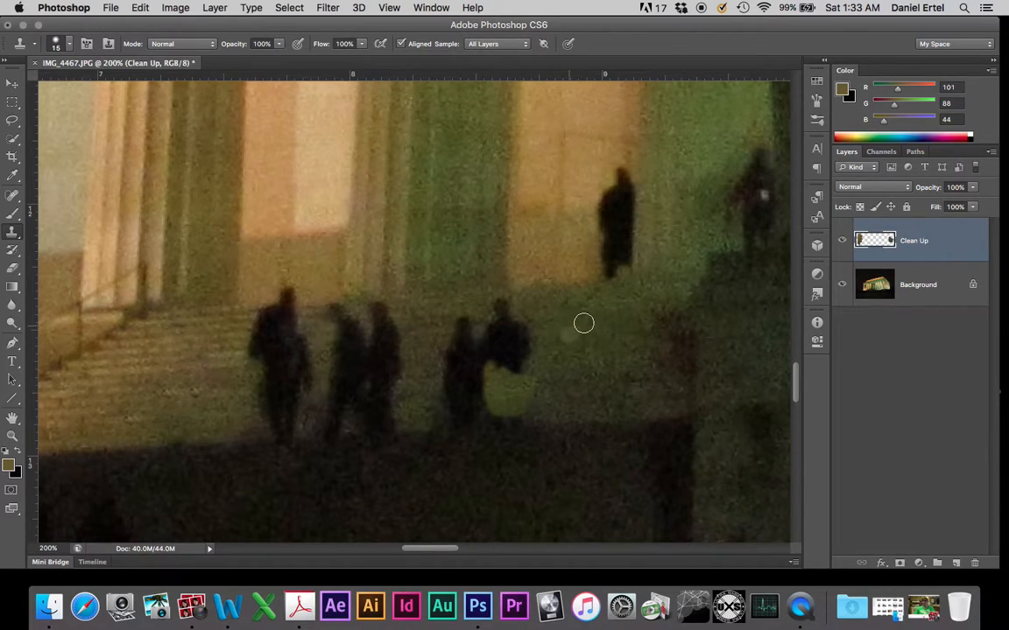
{"action": "mouse_move", "coordinate": [550, 320]}
{"action": "left_mouse_down"}
{"action": "mouse_move", "coordinate": [574, 389]}
{"action": "mouse_move", "coordinate": [507, 374]}
{"action": "mouse_move", "coordinate": [482, 397]}
{"action": "mouse_move", "coordinate": [525, 409]}
{"action": "mouse_move", "coordinate": [501, 414]}
{"action": "mouse_move", "coordinate": [490, 341]}
{"action": "mouse_move", "coordinate": [473, 339]}
{"action": "mouse_move", "coordinate": [462, 275]}
{"action": "left_mouse_up"}
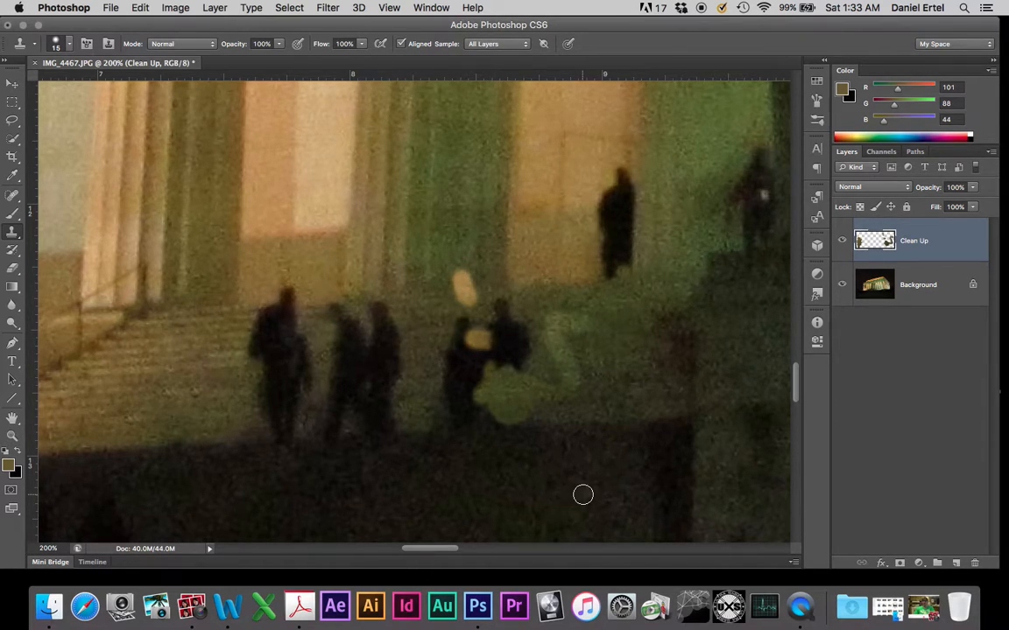
{"action": "key", "text": "super+alt+z"}
{"action": "key", "text": "super+alt+z"}
{"action": "key", "text": "super+alt+z"}
{"action": "key", "text": "super+alt+z"}
{"action": "key", "text": "super+alt+z"}
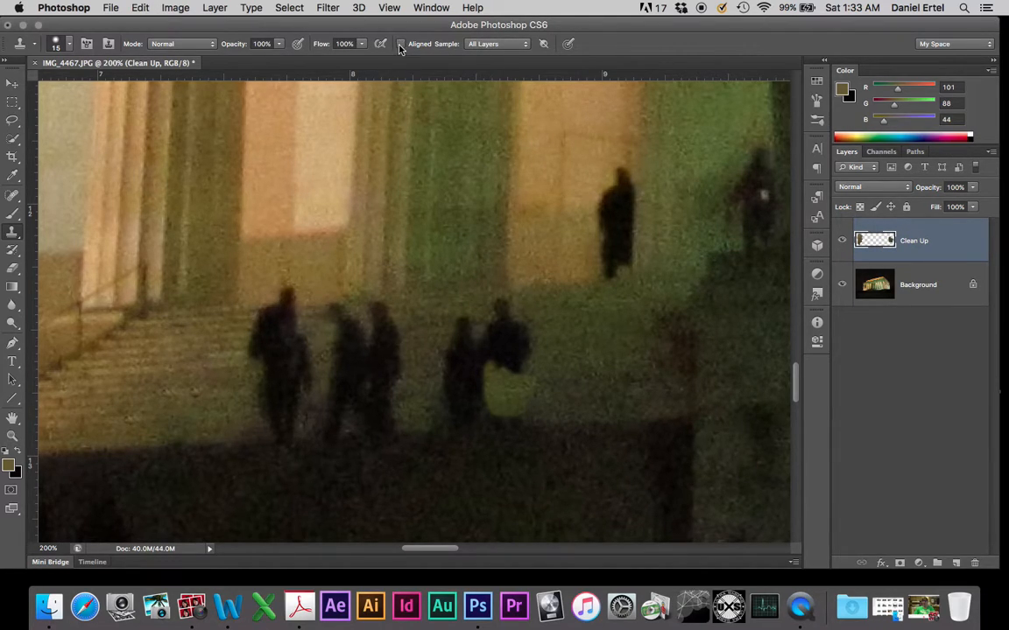
Try cloning step texture onto separate spots of the group with Aligned sampling off, and undo all clone strokes
{"action": "left_click", "coordinate": [596, 325], "text": "alt"}
{"action": "left_click", "coordinate": [507, 362]}
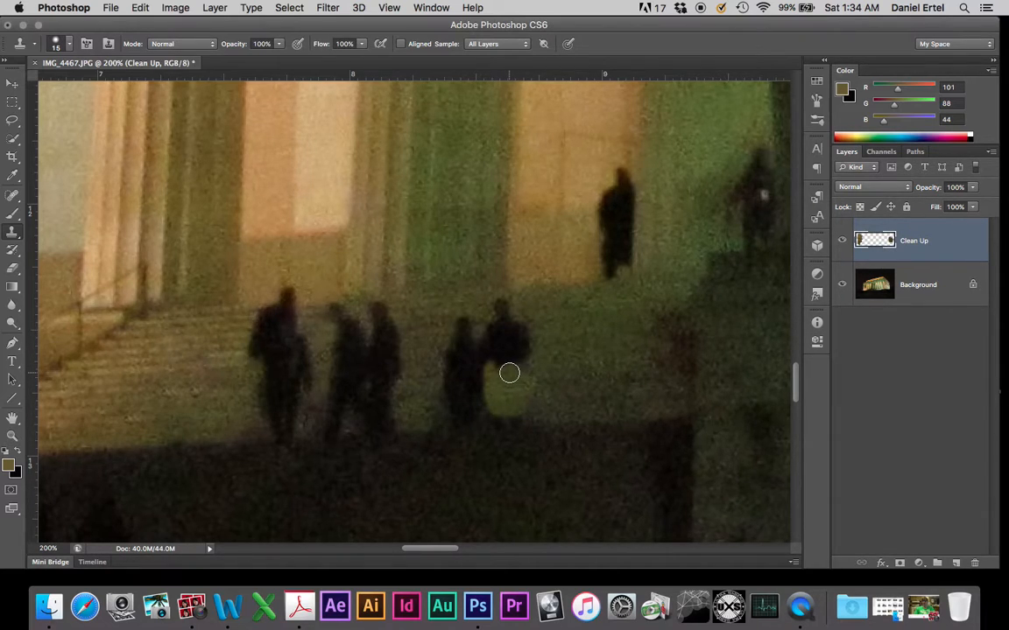
{"action": "left_click_drag", "start_coordinate": [453, 367], "coordinate": [448, 336]}
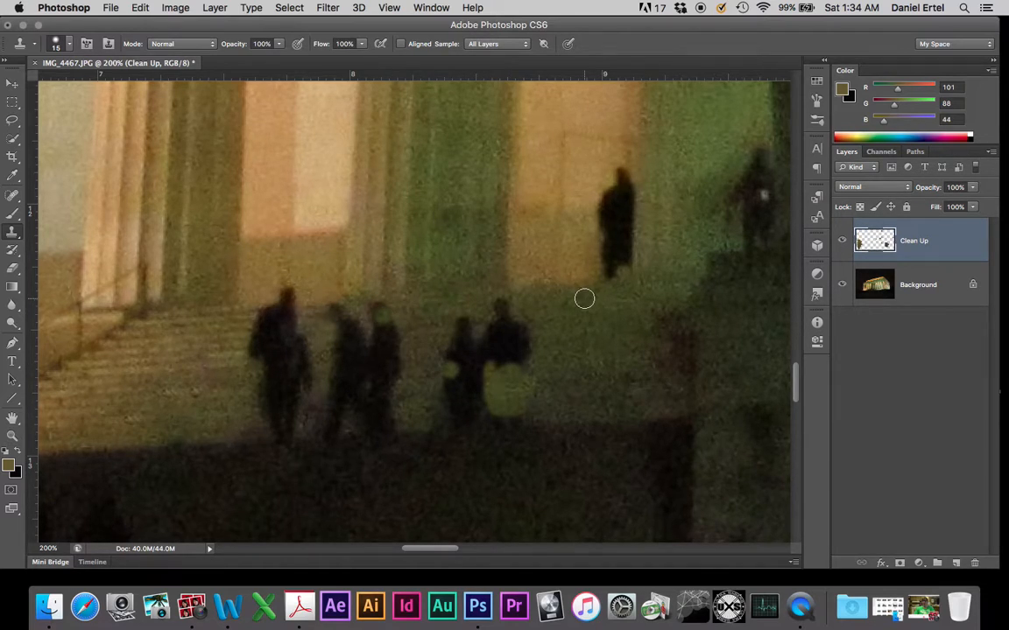
{"action": "key", "text": "super+z"}
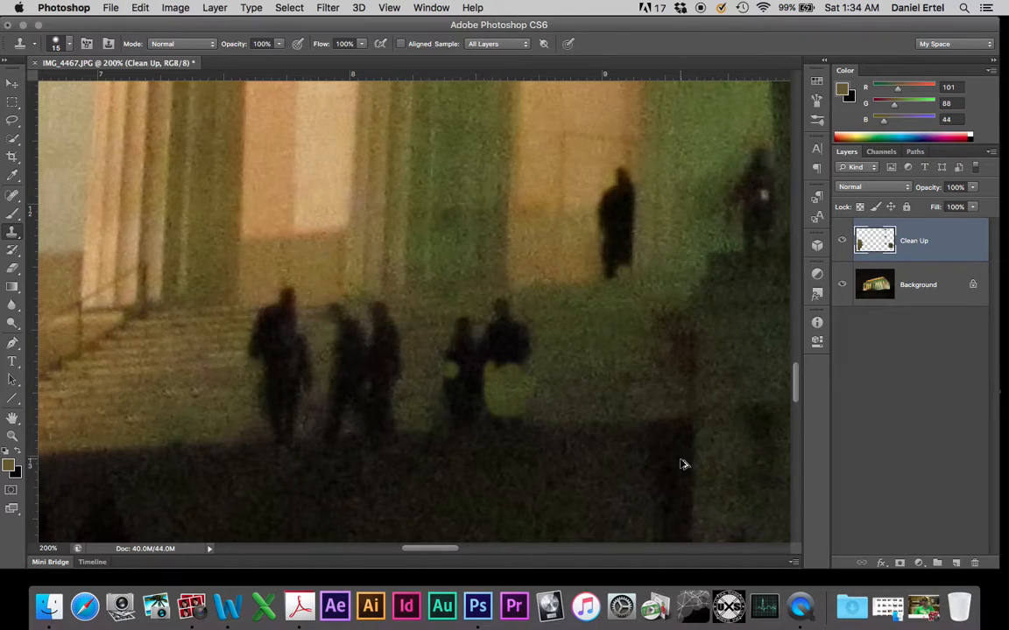
{"action": "key", "text": "super+alt+z"}
{"action": "key", "text": "super+alt+z"}
{"action": "key", "text": "super+alt+z"}
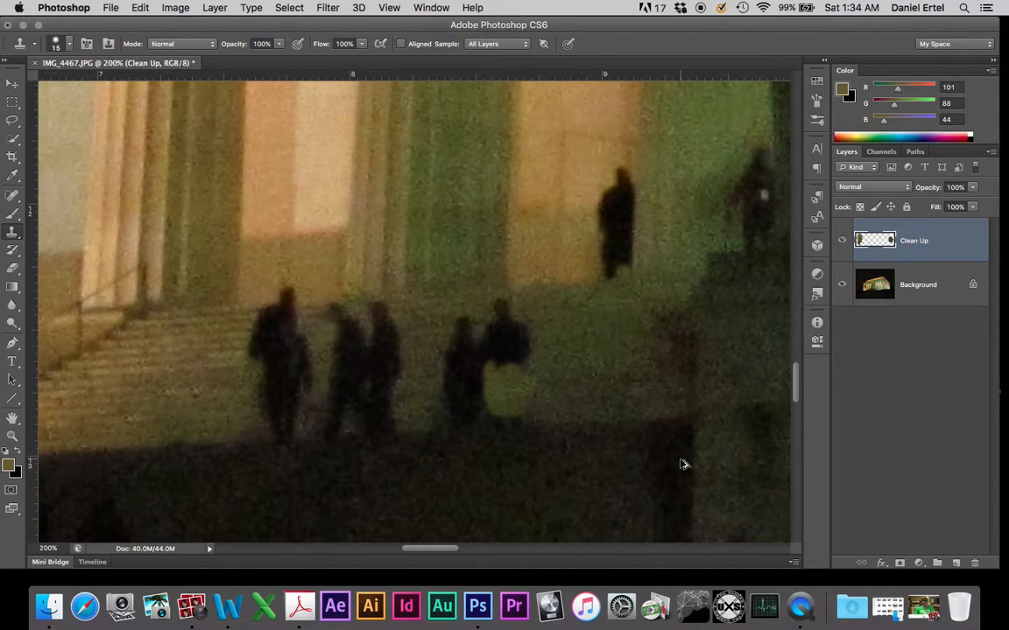
{"action": "key", "text": "super+alt+z"}
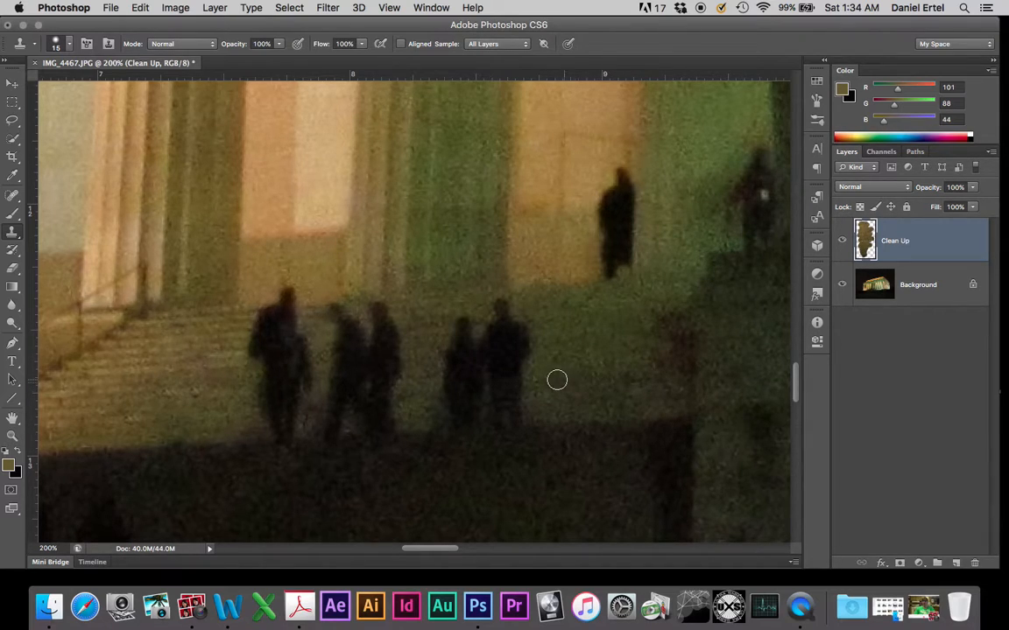
Clone step and ground texture over the legs of the group's rightmost pair with the unaligned 15 px Clone Stamp
{"action": "left_click_drag", "start_coordinate": [519, 387], "coordinate": [469, 387]}
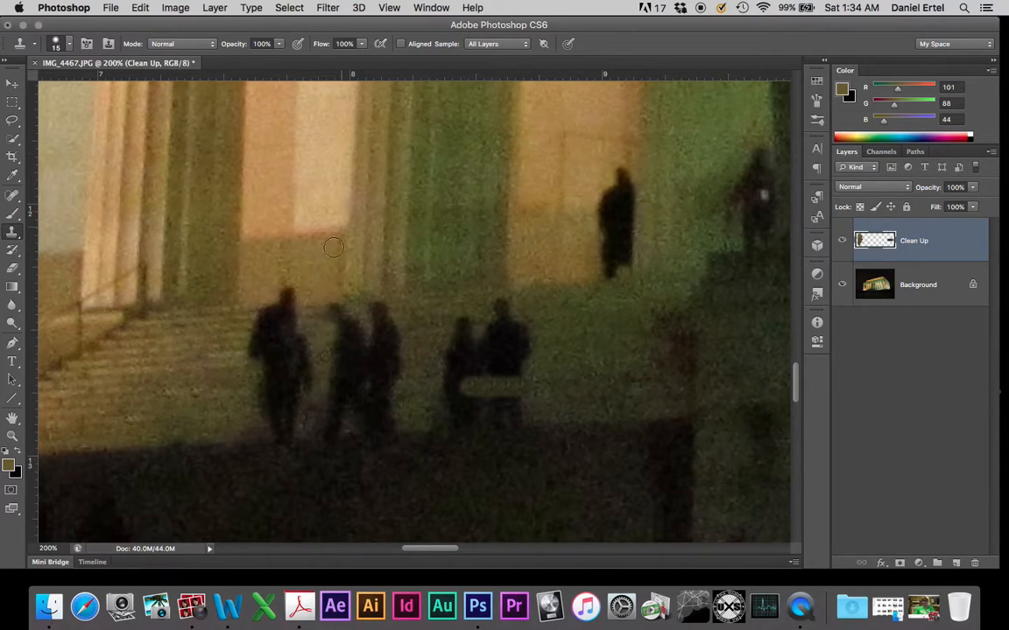
{"action": "left_click_drag", "start_coordinate": [478, 396], "coordinate": [450, 387]}
{"action": "mouse_move", "coordinate": [525, 403]}
{"action": "left_mouse_down"}
{"action": "mouse_move", "coordinate": [591, 409]}
{"action": "mouse_move", "coordinate": [562, 393]}
{"action": "mouse_move", "coordinate": [475, 404]}
{"action": "mouse_move", "coordinate": [505, 390]}
{"action": "left_mouse_up"}
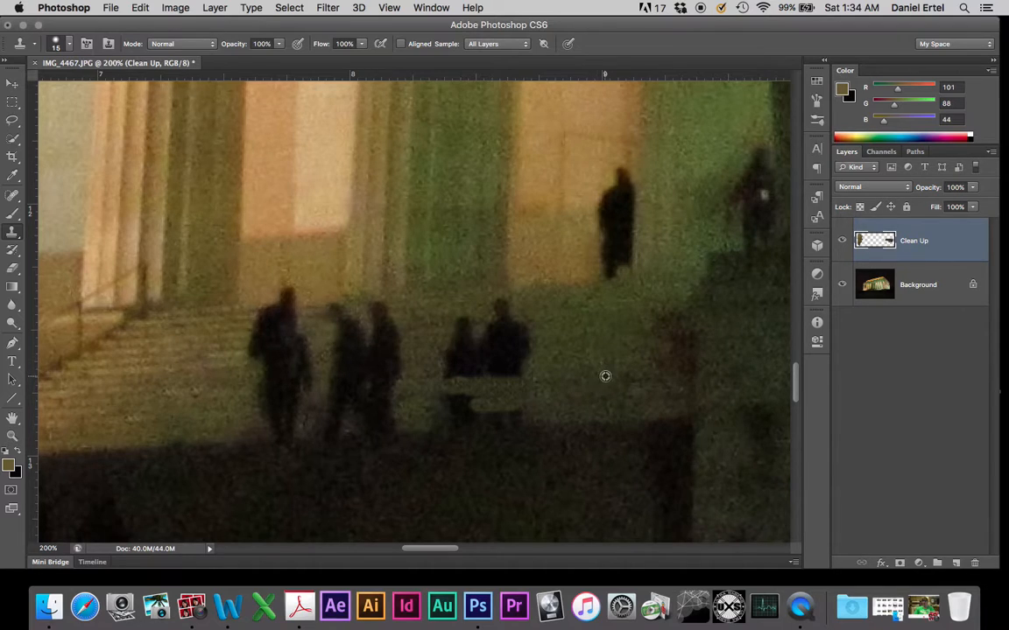
{"action": "left_click_drag", "start_coordinate": [513, 386], "coordinate": [497, 389]}
{"action": "left_click_drag", "start_coordinate": [518, 400], "coordinate": [442, 393]}
{"action": "left_click_drag", "start_coordinate": [450, 404], "coordinate": [457, 402]}
{"action": "left_click_drag", "start_coordinate": [530, 409], "coordinate": [433, 417]}
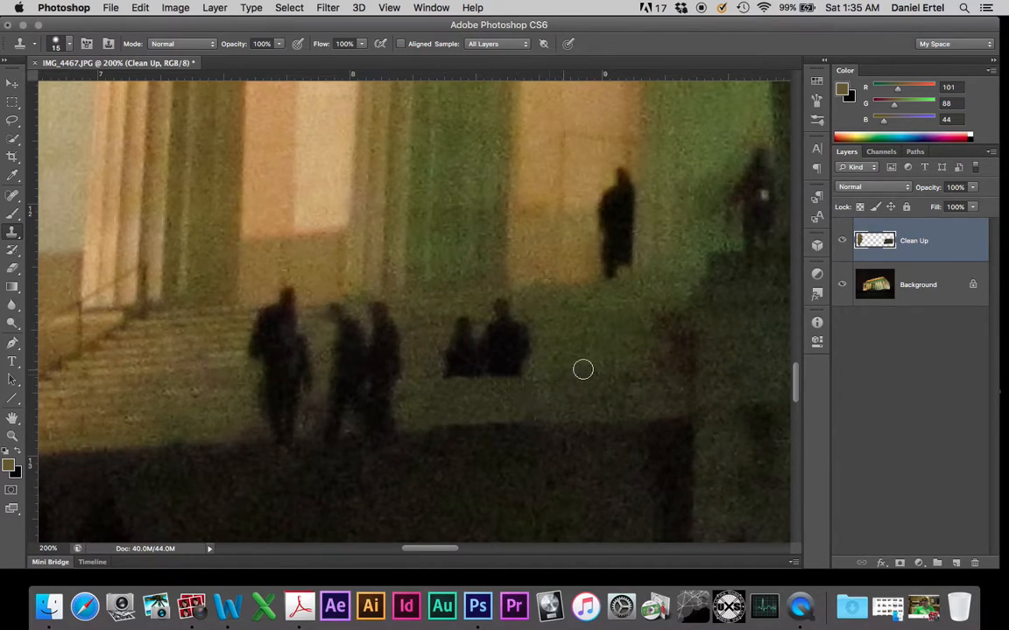
Sample the clean steps beside the group and clone them over the upper bodies of the rightmost pair
{"action": "left_click", "coordinate": [613, 358], "text": "alt"}
{"action": "left_click", "coordinate": [480, 371]}
{"action": "mouse_move", "coordinate": [480, 370]}
{"action": "left_mouse_down"}
{"action": "mouse_move", "coordinate": [449, 372]}
{"action": "mouse_move", "coordinate": [520, 365]}
{"action": "mouse_move", "coordinate": [452, 356]}
{"action": "mouse_move", "coordinate": [527, 354]}
{"action": "mouse_move", "coordinate": [509, 338]}
{"action": "mouse_move", "coordinate": [460, 343]}
{"action": "mouse_move", "coordinate": [523, 333]}
{"action": "mouse_move", "coordinate": [469, 338]}
{"action": "mouse_move", "coordinate": [457, 329]}
{"action": "mouse_move", "coordinate": [509, 312]}
{"action": "mouse_move", "coordinate": [493, 309]}
{"action": "mouse_move", "coordinate": [495, 322]}
{"action": "left_mouse_up"}
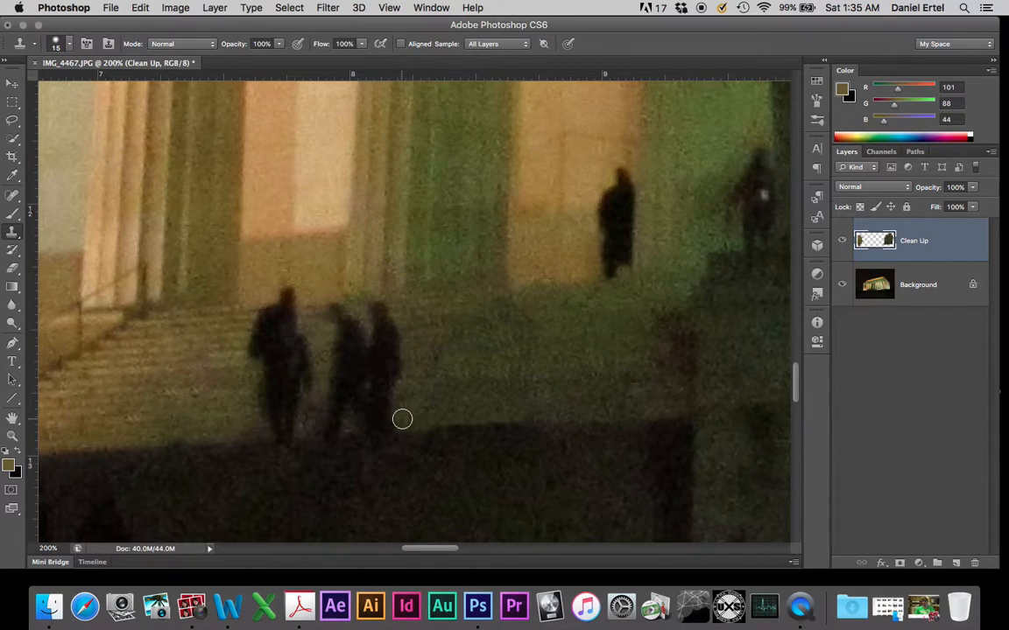
Clone ground and step texture over the middle pair of the group, from their feet up to their heads
{"action": "mouse_move", "coordinate": [380, 435]}
{"action": "left_mouse_down"}
{"action": "mouse_move", "coordinate": [399, 419]}
{"action": "mouse_move", "coordinate": [327, 426]}
{"action": "mouse_move", "coordinate": [341, 429]}
{"action": "left_mouse_up"}
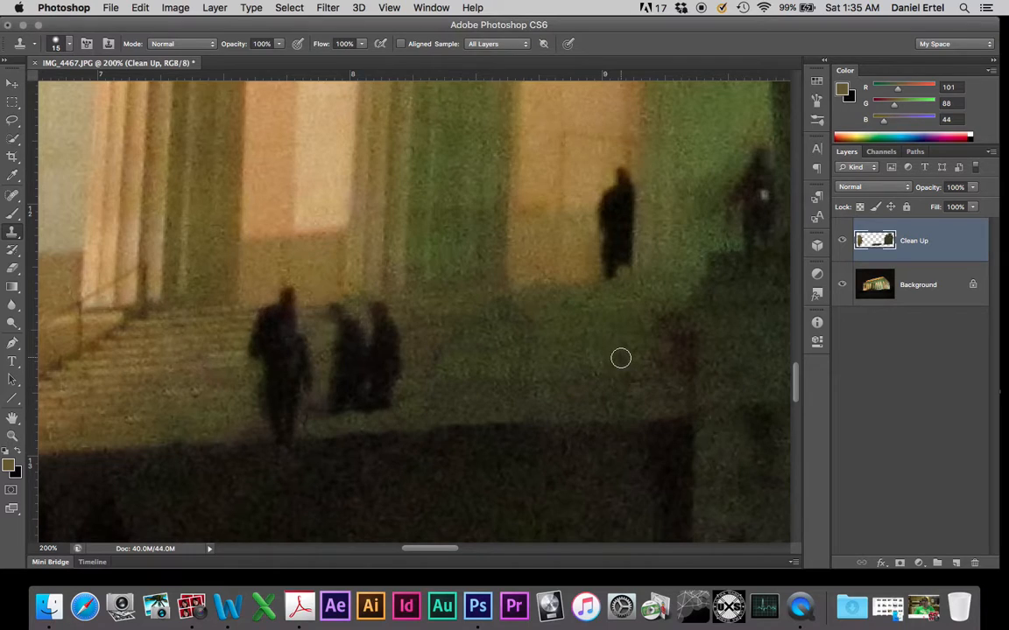
{"action": "mouse_move", "coordinate": [386, 405]}
{"action": "left_mouse_down"}
{"action": "mouse_move", "coordinate": [338, 407]}
{"action": "mouse_move", "coordinate": [346, 409]}
{"action": "left_mouse_up"}
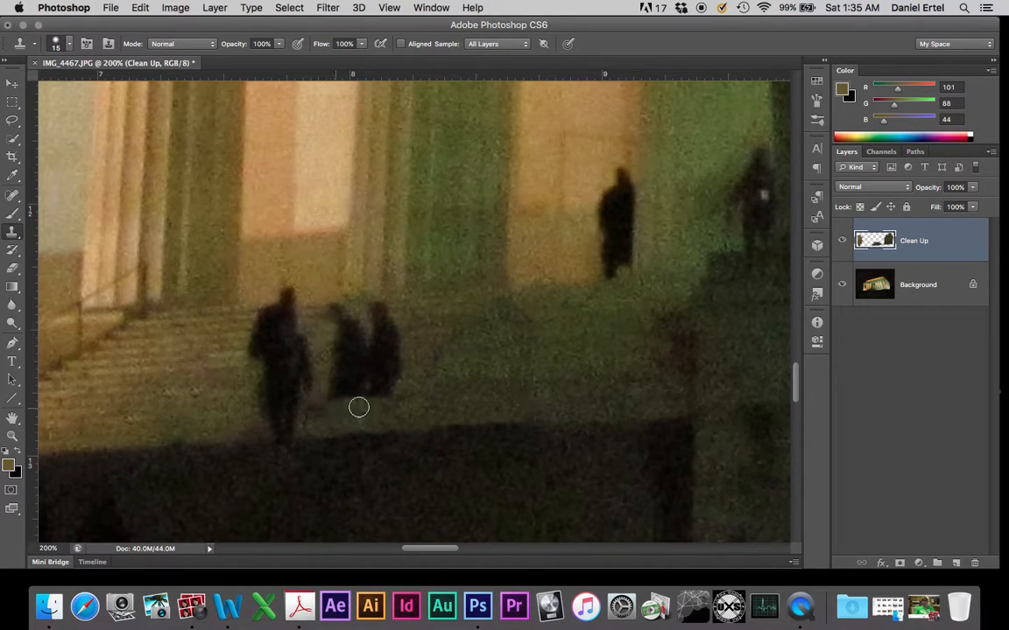
{"action": "mouse_move", "coordinate": [418, 392]}
{"action": "left_mouse_down"}
{"action": "mouse_move", "coordinate": [333, 396]}
{"action": "mouse_move", "coordinate": [333, 387]}
{"action": "mouse_move", "coordinate": [400, 379]}
{"action": "mouse_move", "coordinate": [327, 377]}
{"action": "mouse_move", "coordinate": [533, 344]}
{"action": "mouse_move", "coordinate": [591, 366]}
{"action": "left_mouse_up"}
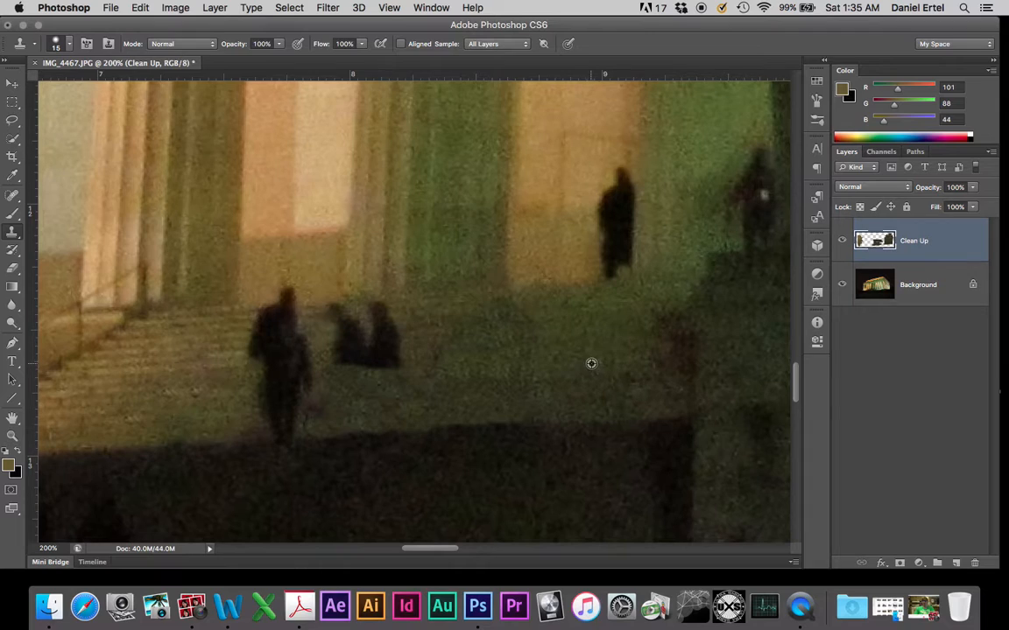
{"action": "mouse_move", "coordinate": [404, 359]}
{"action": "left_mouse_down"}
{"action": "mouse_move", "coordinate": [338, 360]}
{"action": "mouse_move", "coordinate": [411, 376]}
{"action": "mouse_move", "coordinate": [359, 374]}
{"action": "mouse_move", "coordinate": [367, 344]}
{"action": "mouse_move", "coordinate": [335, 347]}
{"action": "mouse_move", "coordinate": [391, 334]}
{"action": "mouse_move", "coordinate": [334, 334]}
{"action": "mouse_move", "coordinate": [335, 322]}
{"action": "mouse_move", "coordinate": [387, 318]}
{"action": "mouse_move", "coordinate": [327, 313]}
{"action": "mouse_move", "coordinate": [367, 307]}
{"action": "left_mouse_up"}
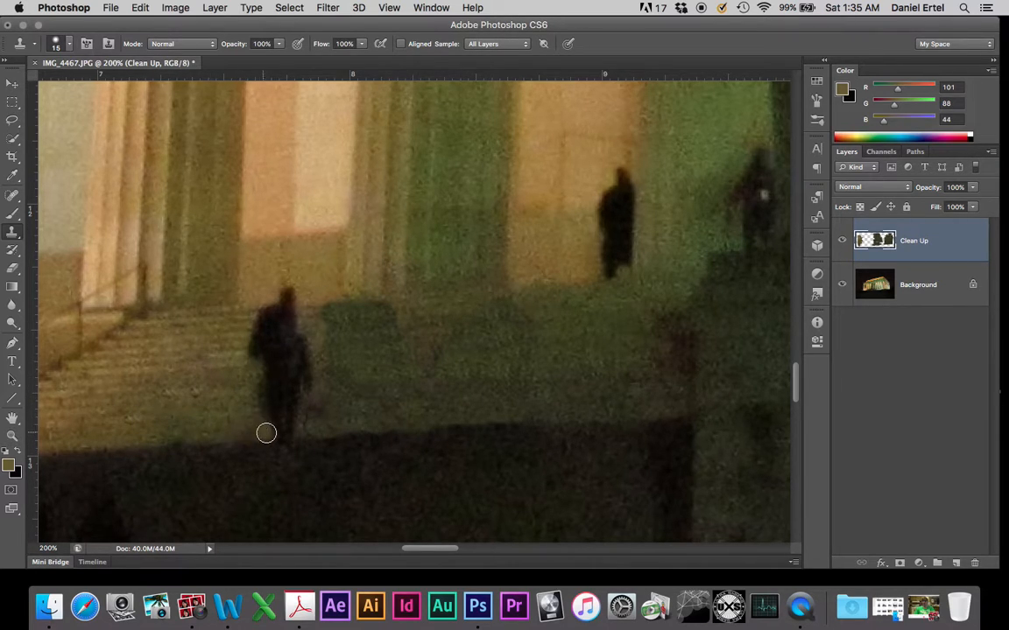
{"action": "mouse_move", "coordinate": [274, 432]}
{"action": "left_mouse_down"}
{"action": "mouse_move", "coordinate": [260, 426]}
{"action": "mouse_move", "coordinate": [290, 418]}
{"action": "mouse_move", "coordinate": [233, 434]}
{"action": "left_mouse_up"}
{"action": "key", "text": "super+z"}
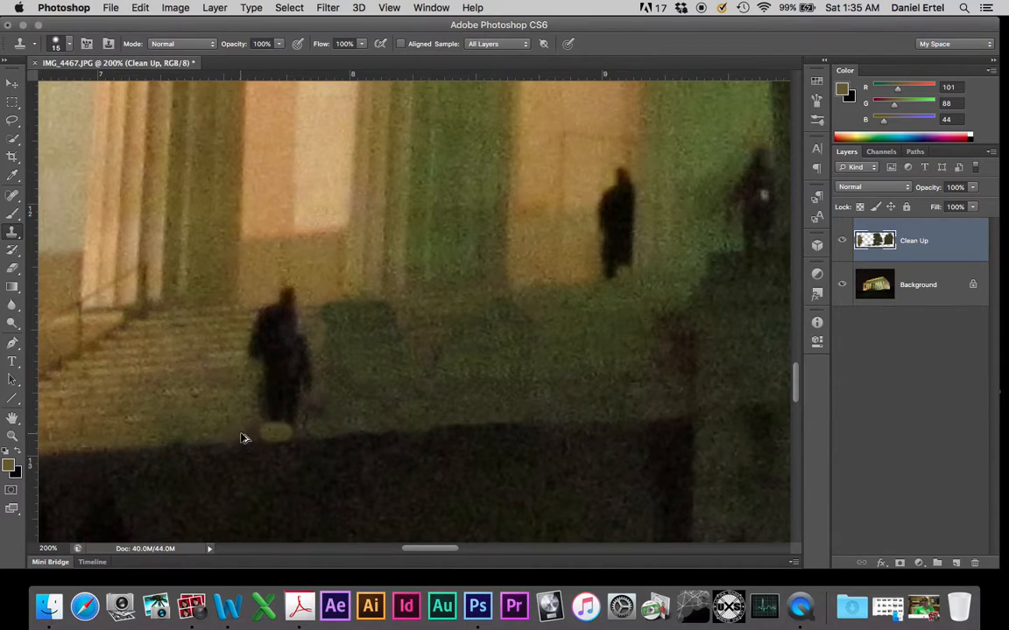
{"action": "key", "text": "alt+super+z"}
Clone adjacent step texture over the leftmost figure's body and wall texture over its head
{"action": "left_click", "coordinate": [192, 434], "text": "alt"}
{"action": "mouse_move", "coordinate": [261, 429]}
{"action": "left_mouse_down"}
{"action": "mouse_move", "coordinate": [303, 430]}
{"action": "mouse_move", "coordinate": [255, 418]}
{"action": "mouse_move", "coordinate": [292, 413]}
{"action": "mouse_move", "coordinate": [262, 407]}
{"action": "mouse_move", "coordinate": [299, 409]}
{"action": "mouse_move", "coordinate": [261, 399]}
{"action": "mouse_move", "coordinate": [316, 394]}
{"action": "mouse_move", "coordinate": [267, 393]}
{"action": "mouse_move", "coordinate": [309, 388]}
{"action": "mouse_move", "coordinate": [256, 380]}
{"action": "mouse_move", "coordinate": [307, 380]}
{"action": "mouse_move", "coordinate": [251, 369]}
{"action": "mouse_move", "coordinate": [301, 370]}
{"action": "mouse_move", "coordinate": [254, 357]}
{"action": "mouse_move", "coordinate": [317, 358]}
{"action": "mouse_move", "coordinate": [256, 349]}
{"action": "mouse_move", "coordinate": [301, 345]}
{"action": "mouse_move", "coordinate": [233, 337]}
{"action": "mouse_move", "coordinate": [295, 327]}
{"action": "mouse_move", "coordinate": [269, 318]}
{"action": "mouse_move", "coordinate": [251, 325]}
{"action": "mouse_move", "coordinate": [290, 334]}
{"action": "left_mouse_up"}
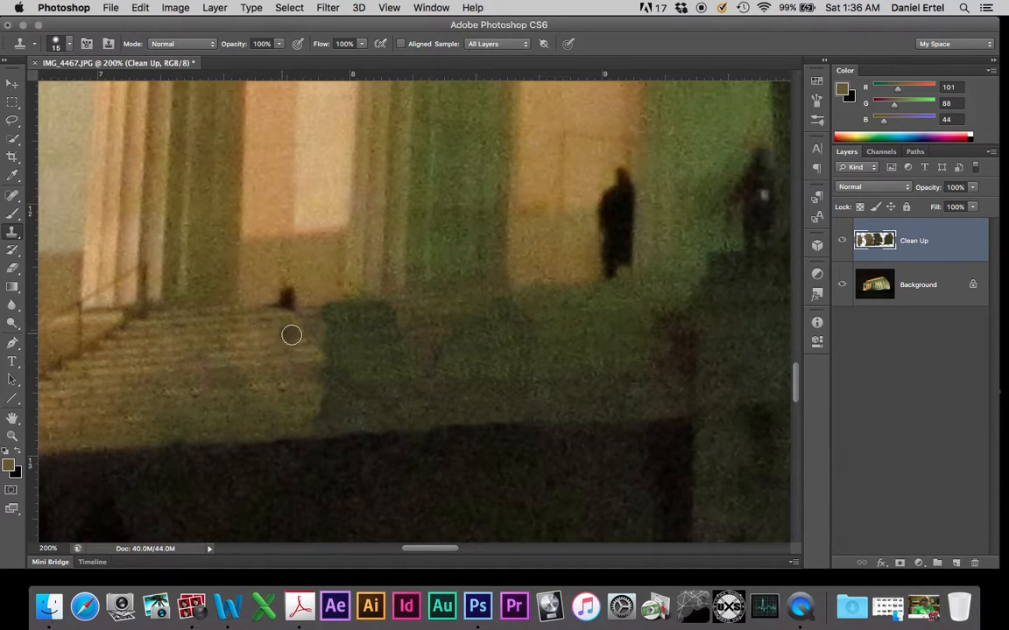
{"action": "key", "text": "super+z"}
{"action": "left_click", "coordinate": [303, 218], "text": "alt"}
{"action": "left_click", "coordinate": [289, 287]}
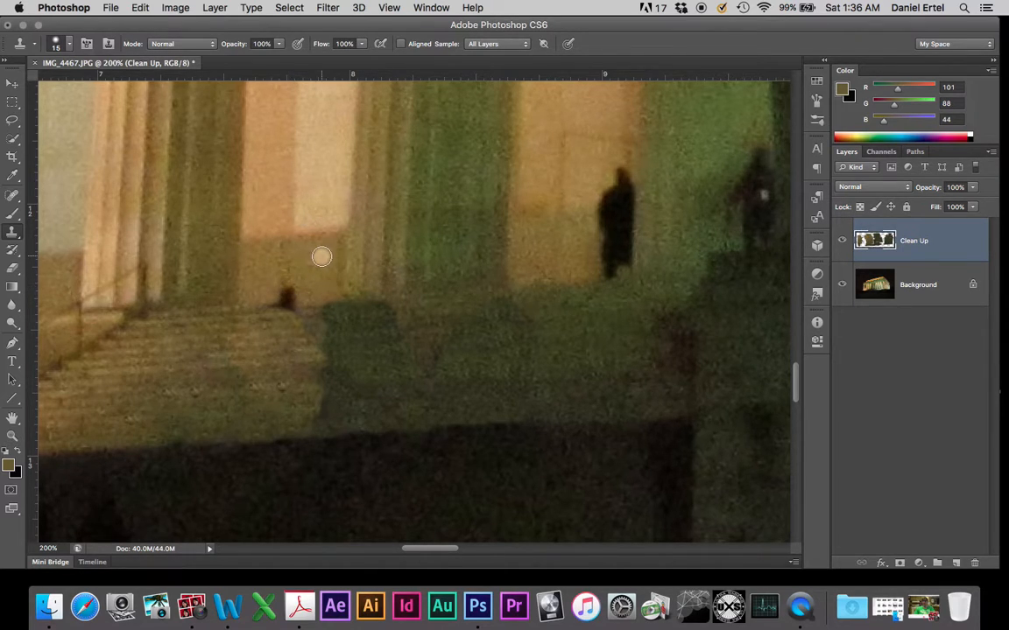
{"action": "left_click", "coordinate": [320, 256], "text": "alt"}
{"action": "mouse_move", "coordinate": [282, 291]}
{"action": "left_mouse_down"}
{"action": "mouse_move", "coordinate": [293, 298]}
{"action": "mouse_move", "coordinate": [263, 296]}
{"action": "left_mouse_up"}
{"action": "left_click", "coordinate": [311, 313]}
{"action": "key", "text": "super+z"}
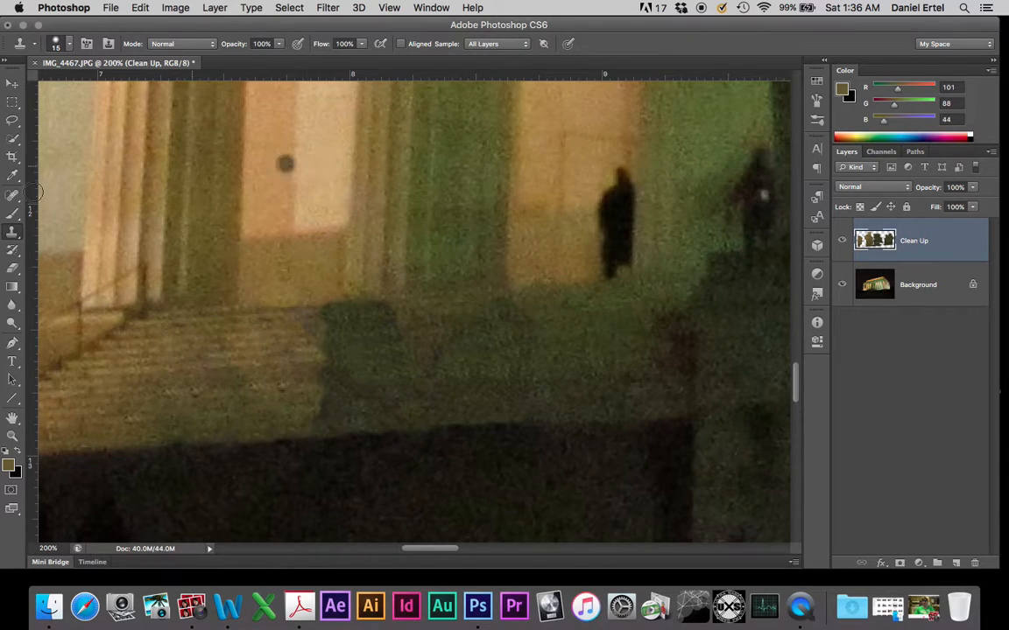
Blend the upper seam between the light and dark cloned steps with a 15 px Content-Aware Spot Healing Brush
{"action": "left_click", "coordinate": [7, 199]}
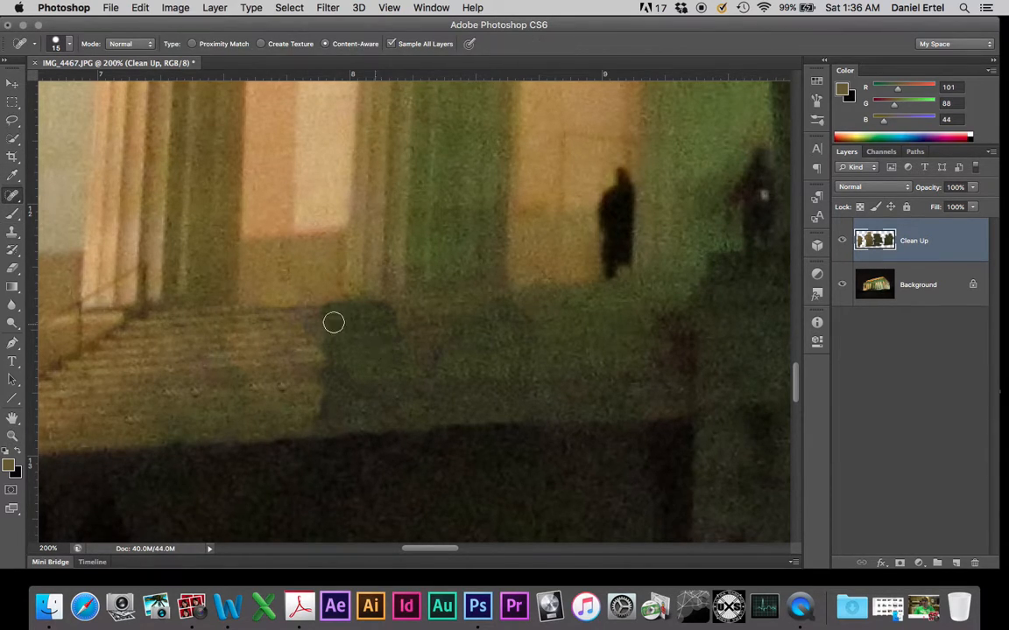
{"action": "mouse_move", "coordinate": [324, 322]}
{"action": "left_mouse_down"}
{"action": "mouse_move", "coordinate": [338, 328]}
{"action": "mouse_move", "coordinate": [312, 354]}
{"action": "mouse_move", "coordinate": [435, 361]}
{"action": "mouse_move", "coordinate": [306, 359]}
{"action": "mouse_move", "coordinate": [293, 333]}
{"action": "left_mouse_up"}
{"action": "left_click_drag", "start_coordinate": [368, 302], "coordinate": [308, 311]}
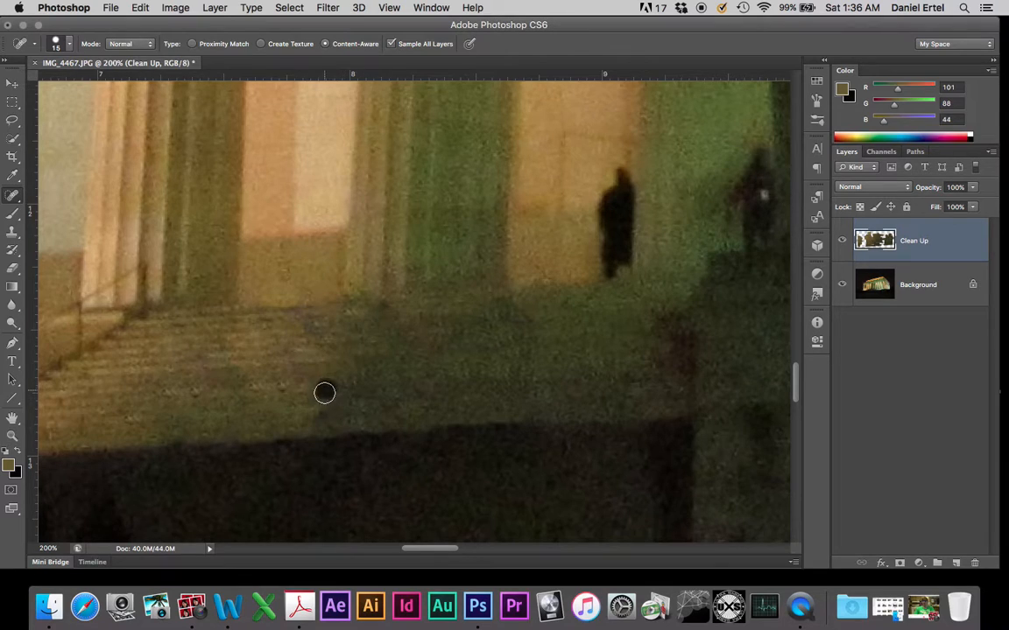
Enlarge the Spot Healing Brush to 30 px and heal the lower seam and uneven patches across the cloned steps
{"action": "key", "text": "bracketright"}
{"action": "key", "text": "bracketright"}
{"action": "key", "text": "bracketright"}
{"action": "key", "text": "bracketright"}
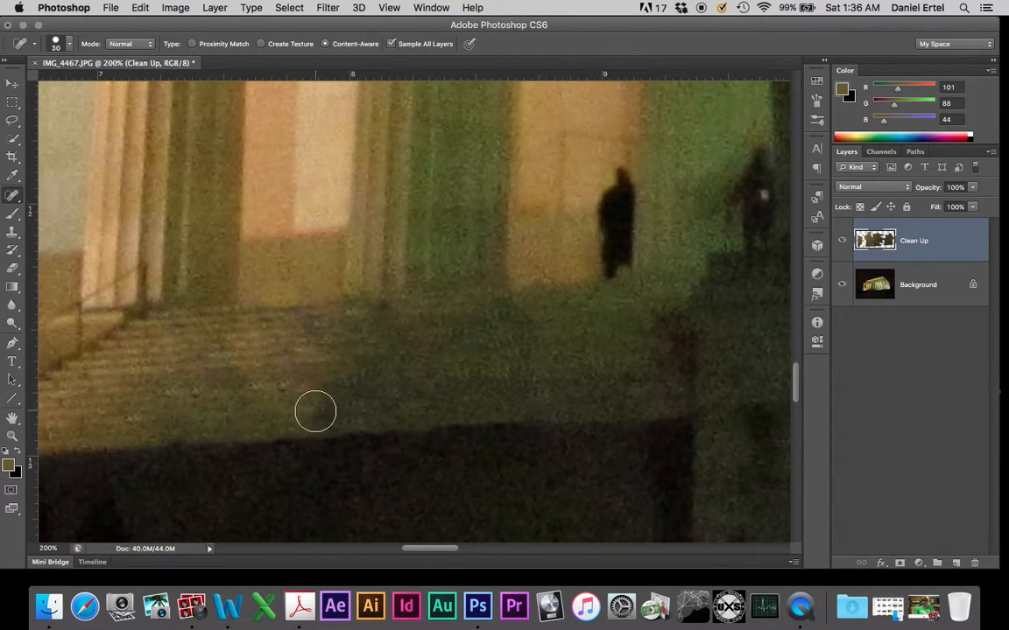
{"action": "left_click", "coordinate": [315, 411]}
{"action": "left_click_drag", "start_coordinate": [508, 352], "coordinate": [277, 369]}
{"action": "left_click_drag", "start_coordinate": [569, 364], "coordinate": [316, 391]}
{"action": "left_click_drag", "start_coordinate": [522, 321], "coordinate": [245, 382]}
Examine the whole photo to judge the Clean Up layer's retouching of the steps
{"action": "key", "text": "super+minus"}
{"action": "key", "text": "super+minus"}
{"action": "key", "text": "super+minus"}
{"action": "key", "text": "super+minus"}
{"action": "key", "text": "super+minus"}
{"action": "key", "text": "super+minus"}
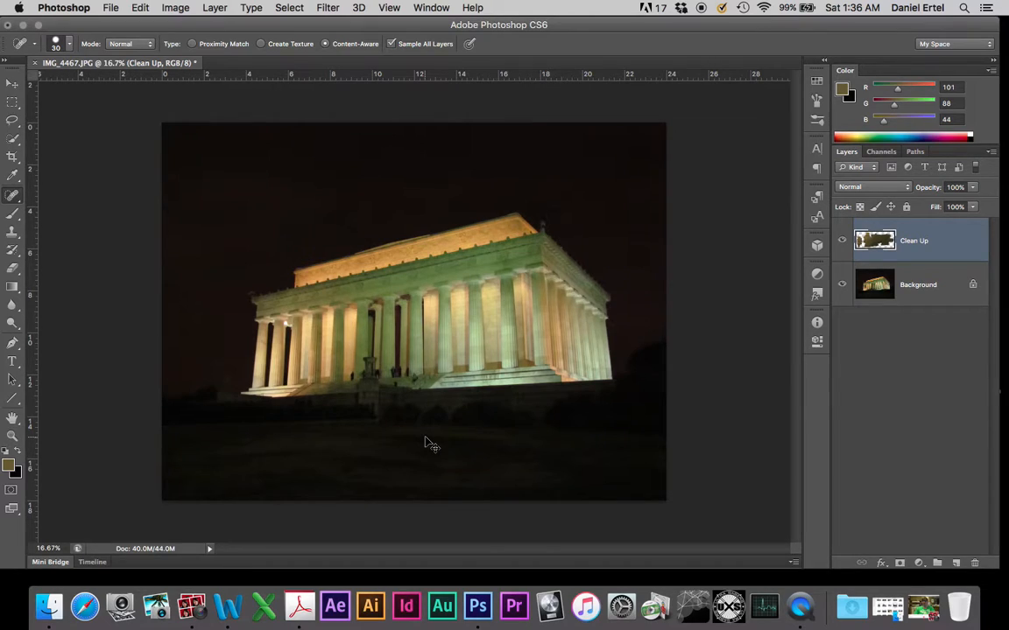
{"action": "left_click", "coordinate": [850, 240]}
Heal the remaining uneven patches on the cleaned steps left of the pedestal with the 30 px Spot Healing Brush
{"action": "key", "text": "super+plus"}
{"action": "key", "text": "super+plus"}
{"action": "key", "text": "super+plus"}
{"action": "key", "text": "super+plus"}
{"action": "key", "text": "super+plus"}
{"action": "key", "text": "super+plus"}
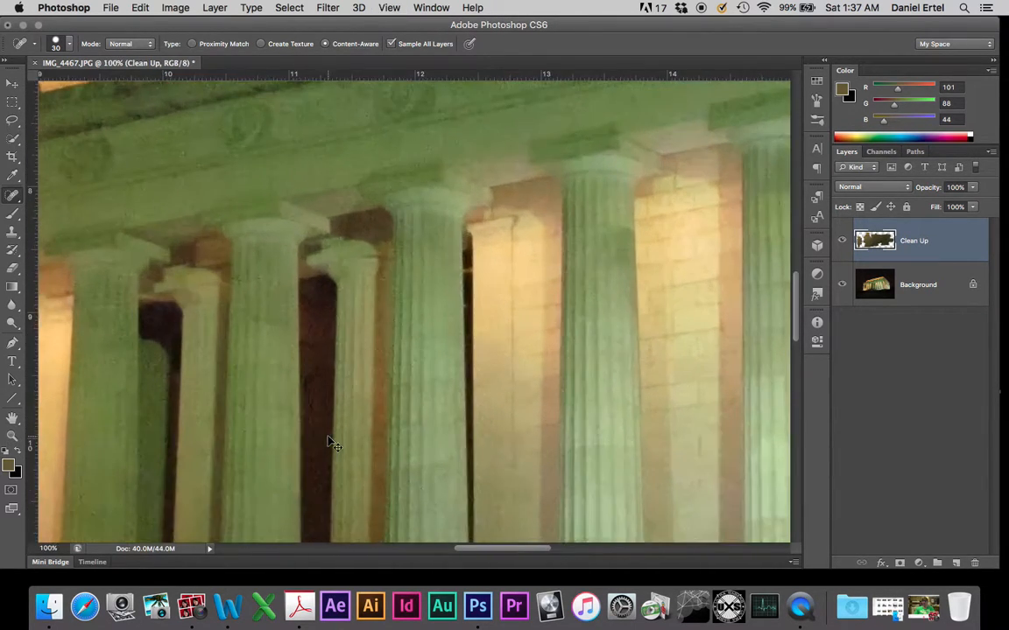
{"action": "scroll", "coordinate": [328, 437], "scroll_direction": "down", "scroll_amount": 10}
{"action": "scroll", "coordinate": [328, 437], "scroll_direction": "left", "scroll_amount": 10}
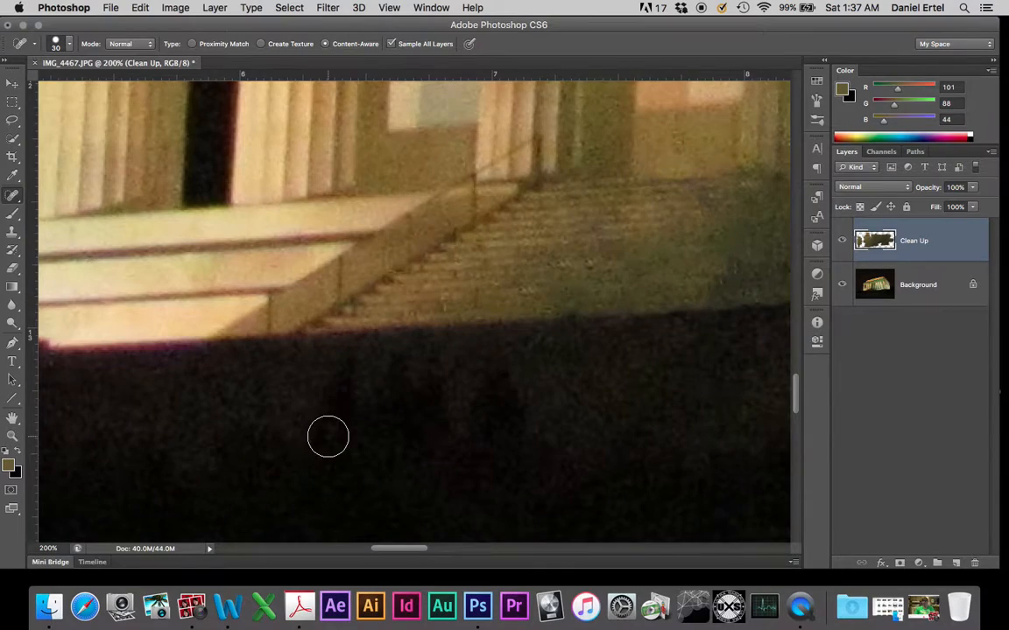
{"action": "scroll", "coordinate": [327, 437], "scroll_direction": "right", "scroll_amount": 5}
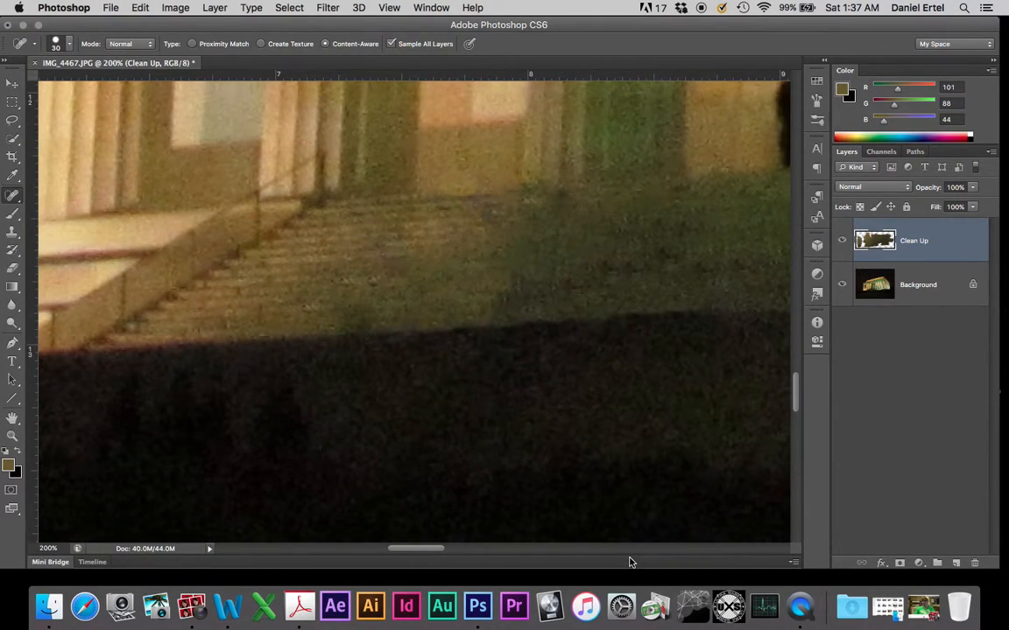
{"action": "scroll", "coordinate": [674, 252], "scroll_direction": "right", "scroll_amount": 10}
{"action": "left_click_drag", "start_coordinate": [422, 267], "coordinate": [280, 241]}
{"action": "left_click_drag", "start_coordinate": [464, 250], "coordinate": [341, 224]}
{"action": "left_click_drag", "start_coordinate": [469, 226], "coordinate": [467, 226]}
{"action": "mouse_move", "coordinate": [359, 257]}
{"action": "left_mouse_down"}
{"action": "mouse_move", "coordinate": [302, 278]}
{"action": "mouse_move", "coordinate": [373, 279]}
{"action": "left_mouse_up"}
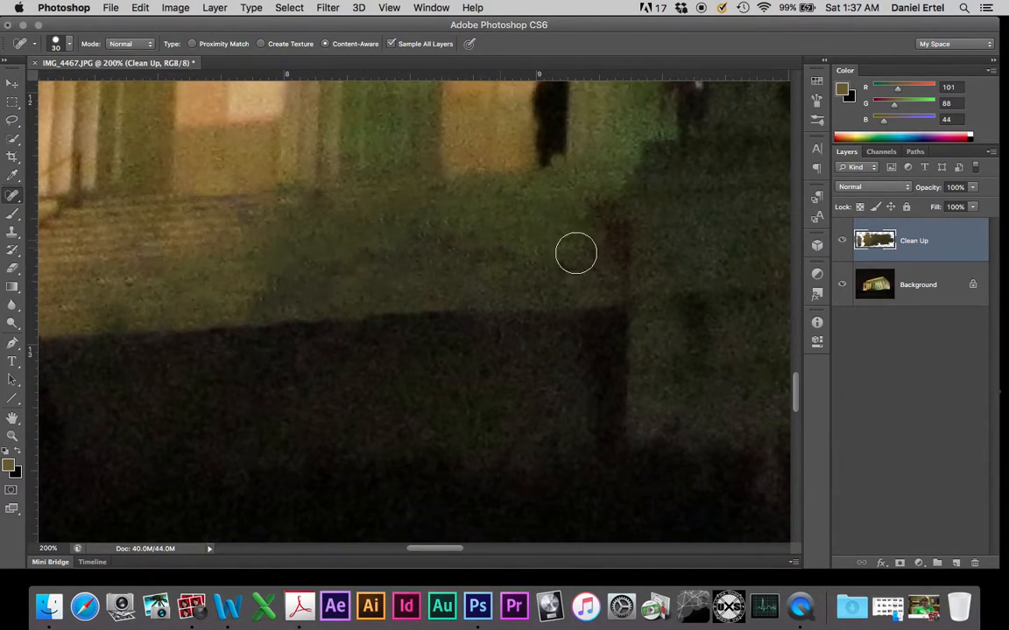
Try healing the head of the person walking down the railed steps with the 30 px Spot Healing Brush, and undo it
{"action": "scroll", "coordinate": [575, 253], "scroll_direction": "right", "scroll_amount": 12}
{"action": "scroll", "coordinate": [575, 253], "scroll_direction": "up", "scroll_amount": 6}
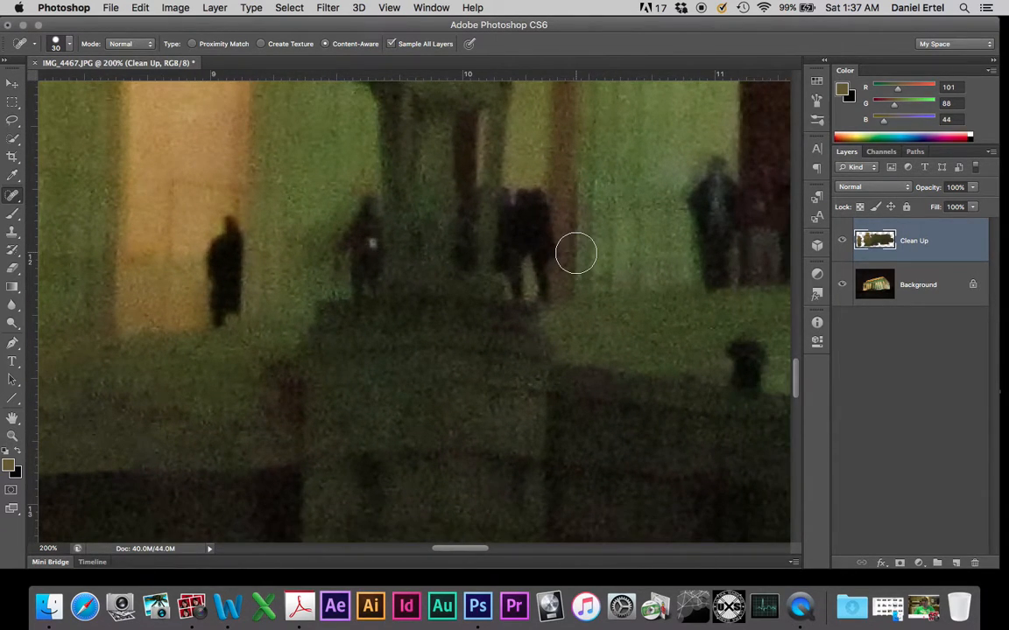
{"action": "scroll", "coordinate": [575, 253], "scroll_direction": "down", "scroll_amount": 3}
{"action": "scroll", "coordinate": [575, 253], "scroll_direction": "right", "scroll_amount": 10}
{"action": "scroll", "coordinate": [575, 253], "scroll_direction": "up", "scroll_amount": 8}
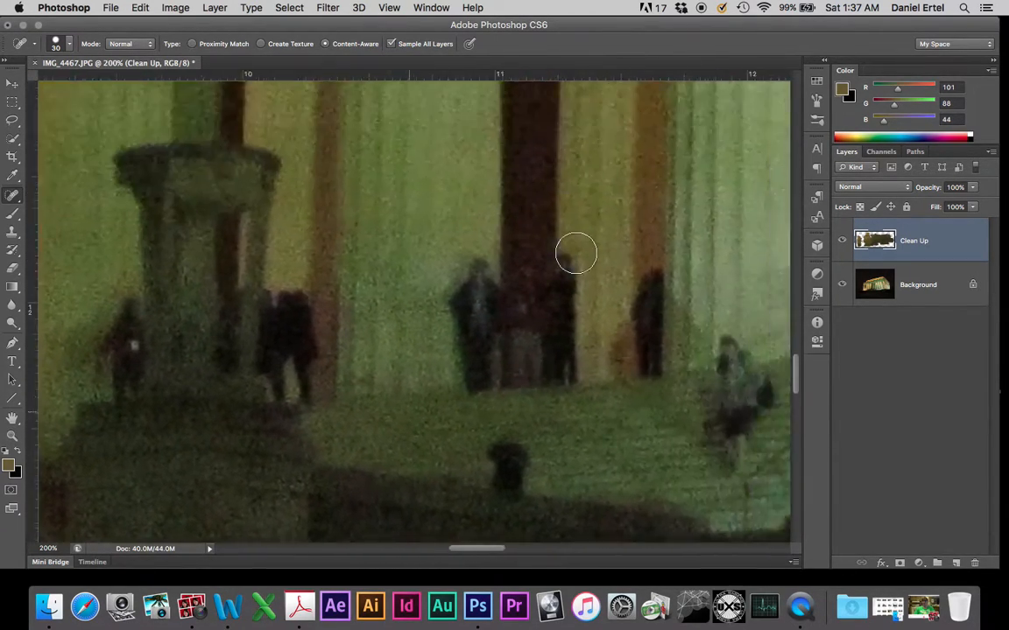
{"action": "scroll", "coordinate": [575, 253], "scroll_direction": "down", "scroll_amount": 5}
{"action": "scroll", "coordinate": [575, 253], "scroll_direction": "right", "scroll_amount": 6}
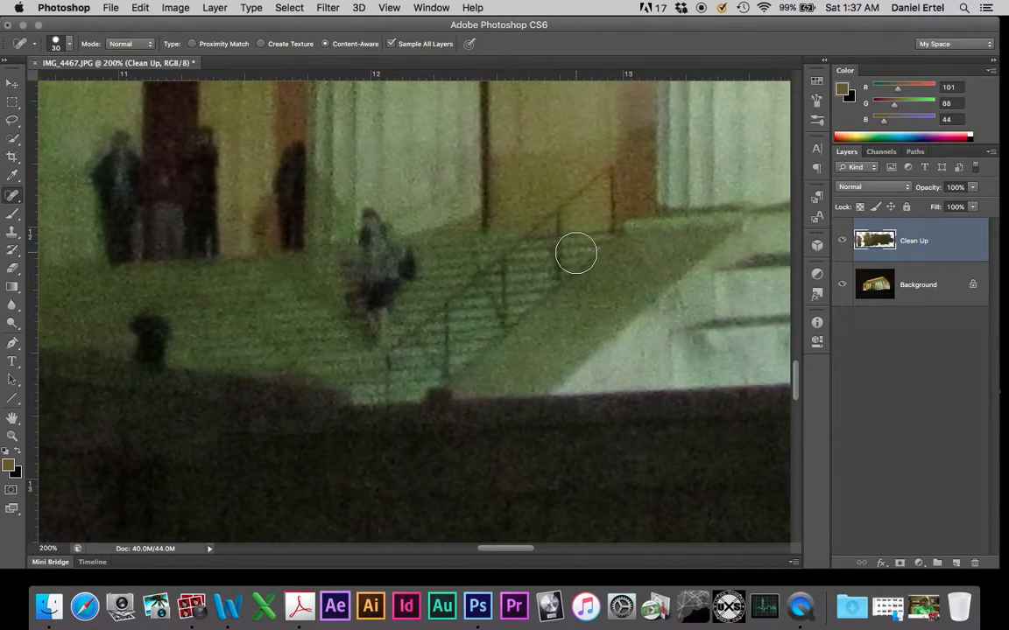
{"action": "mouse_move", "coordinate": [374, 220]}
{"action": "left_mouse_down"}
{"action": "mouse_move", "coordinate": [371, 310]}
{"action": "mouse_move", "coordinate": [389, 237]}
{"action": "mouse_move", "coordinate": [350, 215]}
{"action": "left_mouse_up"}
{"action": "key", "text": "super+z"}
Try healing the standing figure left of the dark doorway with the 30 px Spot Healing Brush, and undo it
{"action": "scroll", "coordinate": [132, 346], "scroll_direction": "left", "scroll_amount": 5}
{"action": "scroll", "coordinate": [126, 342], "scroll_direction": "up", "scroll_amount": 3}
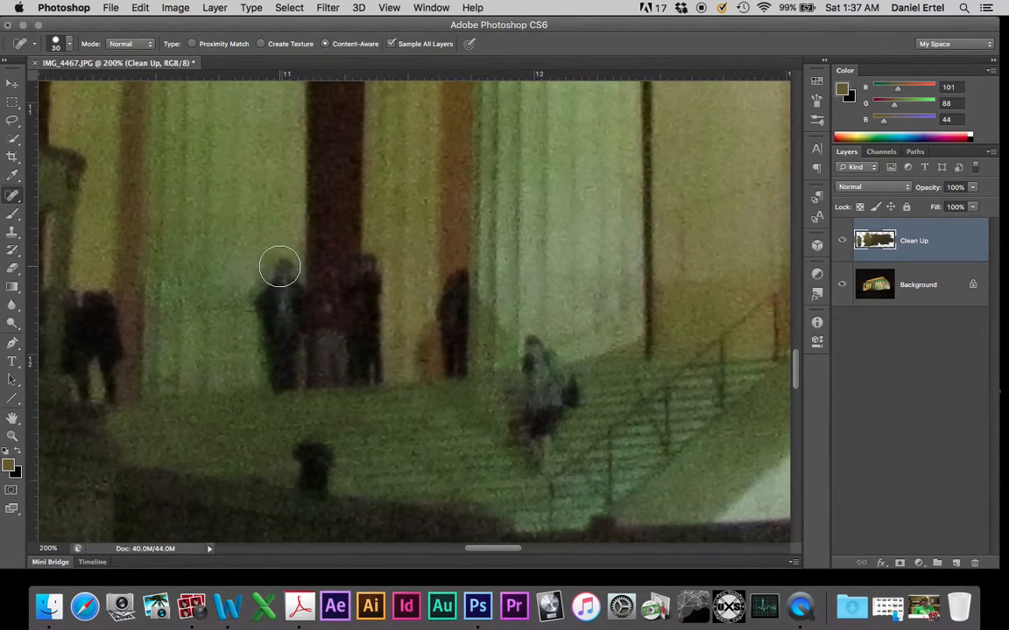
{"action": "scroll", "coordinate": [279, 268], "scroll_direction": "left", "scroll_amount": 5}
{"action": "scroll", "coordinate": [279, 268], "scroll_direction": "down", "scroll_amount": 3}
{"action": "scroll", "coordinate": [277, 271], "scroll_direction": "right", "scroll_amount": 3}
{"action": "mouse_move", "coordinate": [350, 198]}
{"action": "left_mouse_down"}
{"action": "mouse_move", "coordinate": [345, 302]}
{"action": "mouse_move", "coordinate": [352, 296]}
{"action": "mouse_move", "coordinate": [342, 213]}
{"action": "mouse_move", "coordinate": [332, 333]}
{"action": "left_mouse_up"}
{"action": "key", "text": "super+z"}
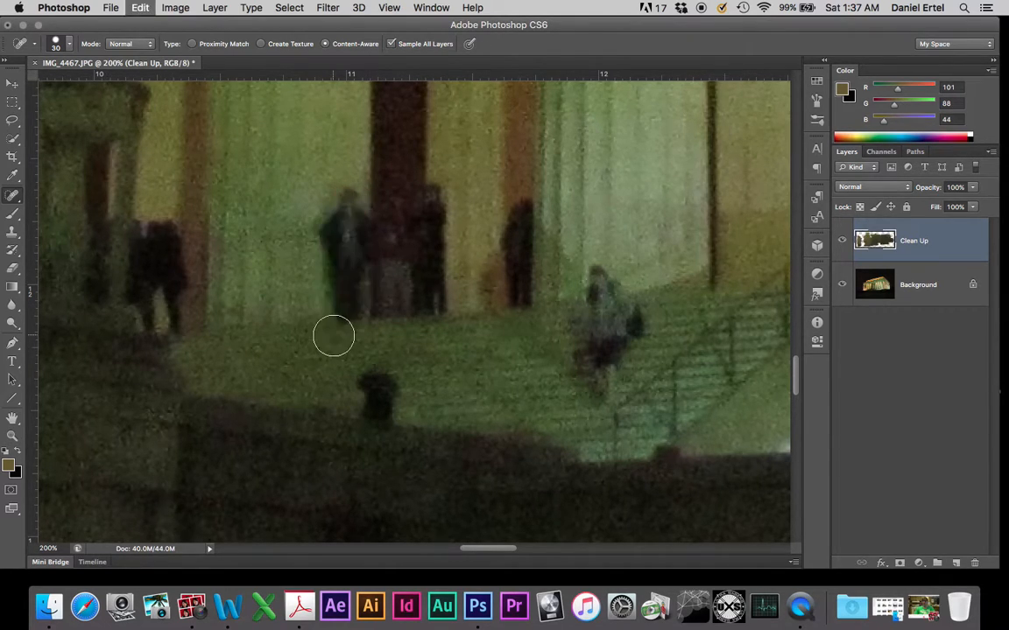
Clone step texture over the legs and torso of the person by the railing with the 15 px Clone Stamp
{"action": "left_click", "coordinate": [13, 234]}
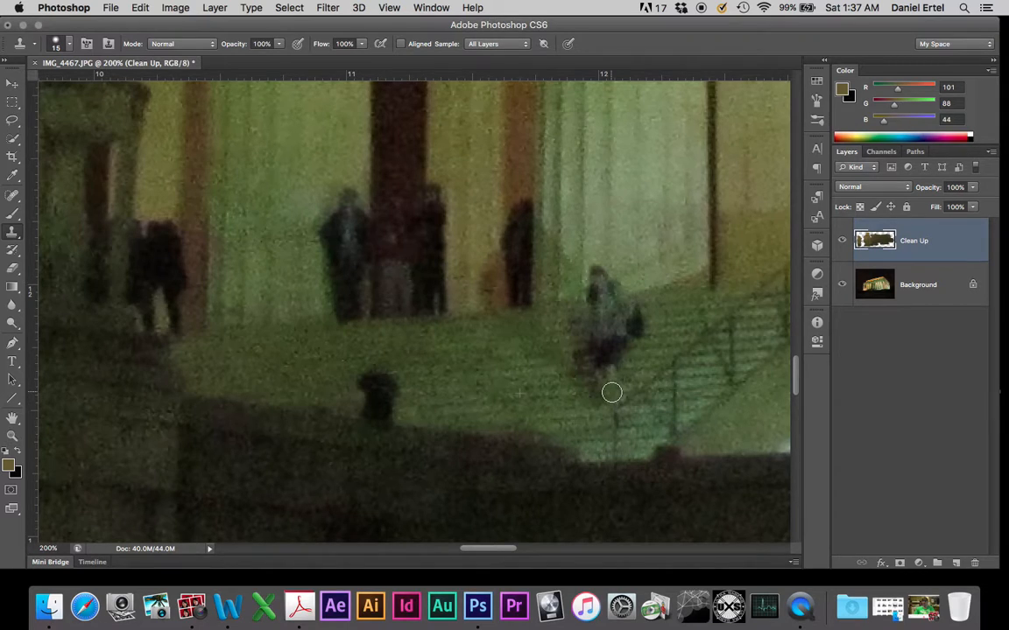
{"action": "left_click_drag", "start_coordinate": [611, 392], "coordinate": [600, 383]}
{"action": "mouse_move", "coordinate": [600, 370]}
{"action": "left_mouse_down"}
{"action": "mouse_move", "coordinate": [586, 318]}
{"action": "mouse_move", "coordinate": [623, 303]}
{"action": "mouse_move", "coordinate": [587, 318]}
{"action": "mouse_move", "coordinate": [642, 311]}
{"action": "mouse_move", "coordinate": [601, 344]}
{"action": "mouse_move", "coordinate": [636, 333]}
{"action": "mouse_move", "coordinate": [601, 358]}
{"action": "mouse_move", "coordinate": [650, 318]}
{"action": "mouse_move", "coordinate": [570, 361]}
{"action": "left_mouse_up"}
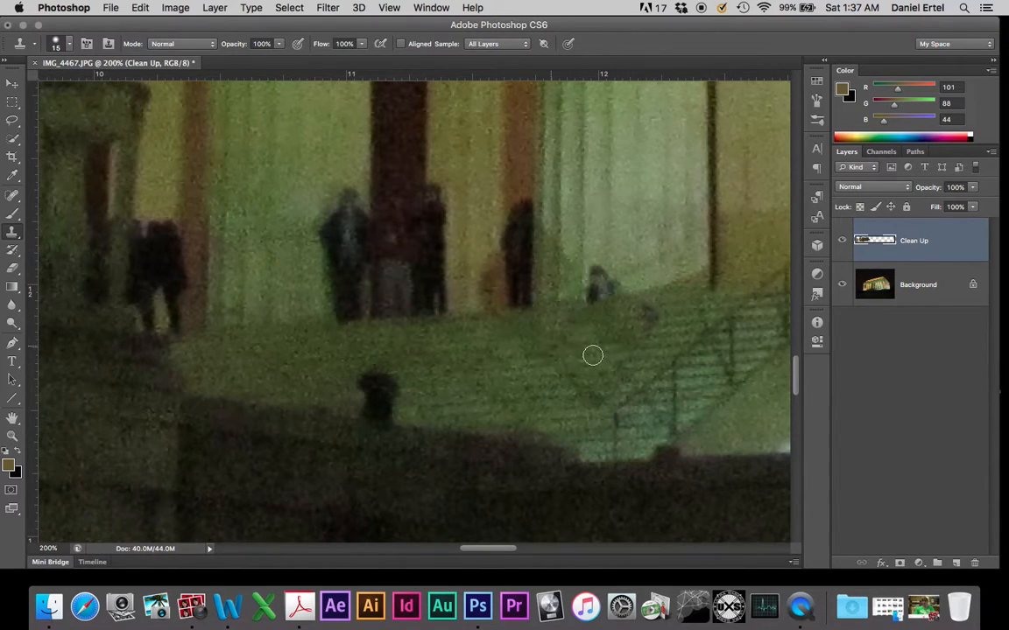
Clone pale column texture over the same person's head and restore the edge where the column meets the steps
{"action": "mouse_move", "coordinate": [642, 288]}
{"action": "left_mouse_down"}
{"action": "mouse_move", "coordinate": [656, 313]}
{"action": "mouse_move", "coordinate": [590, 325]}
{"action": "mouse_move", "coordinate": [601, 269]}
{"action": "left_mouse_up"}
{"action": "scroll", "coordinate": [641, 329], "scroll_direction": "up", "scroll_amount": 3}
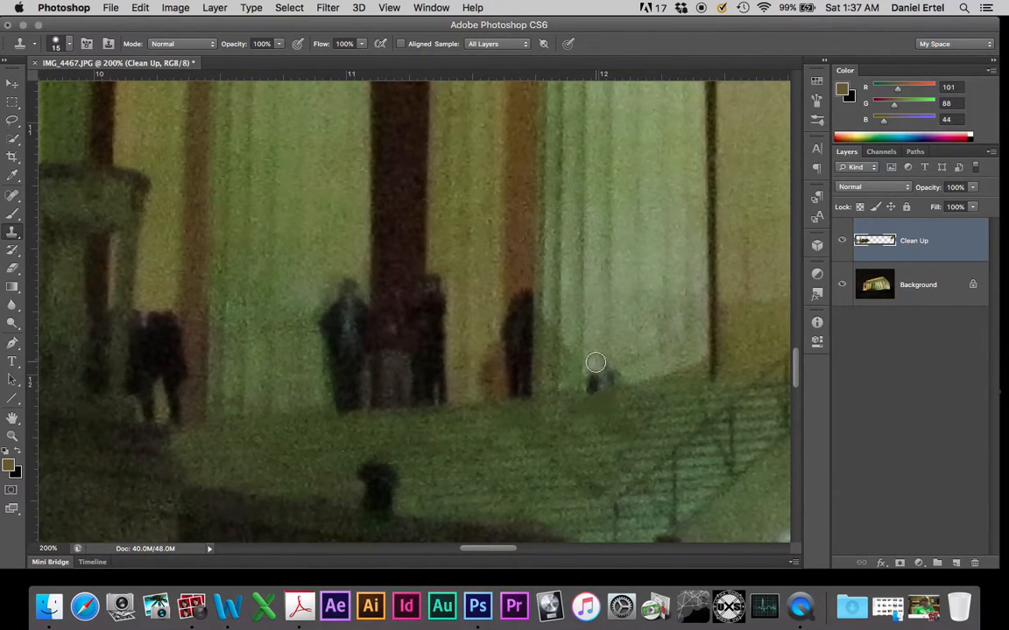
{"action": "mouse_move", "coordinate": [593, 369]}
{"action": "left_mouse_down"}
{"action": "mouse_move", "coordinate": [607, 374]}
{"action": "mouse_move", "coordinate": [596, 383]}
{"action": "left_mouse_up"}
{"action": "left_click", "coordinate": [617, 388]}
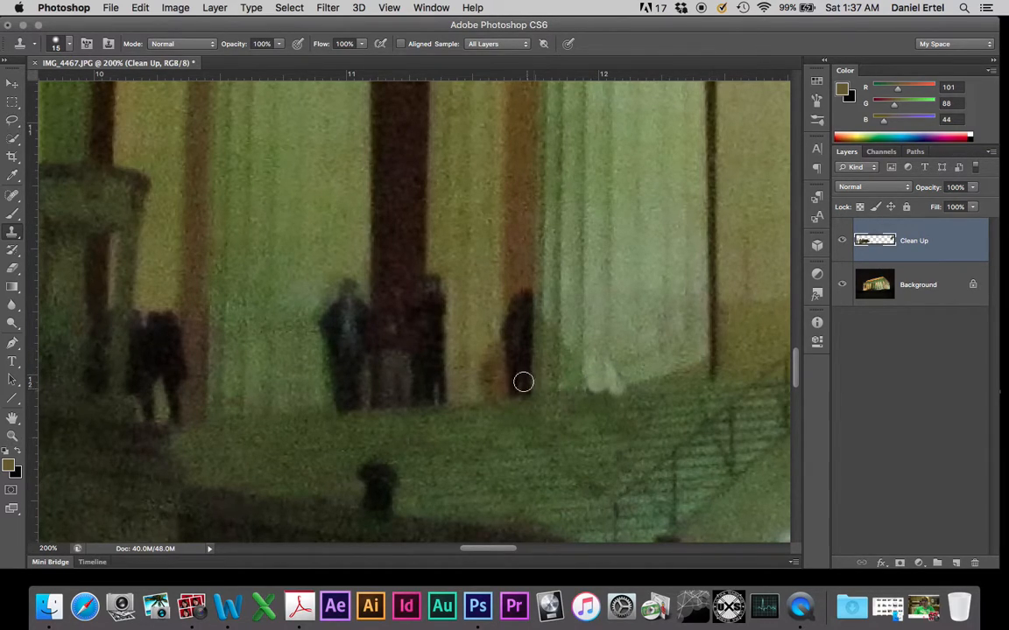
{"action": "left_click", "coordinate": [595, 390]}
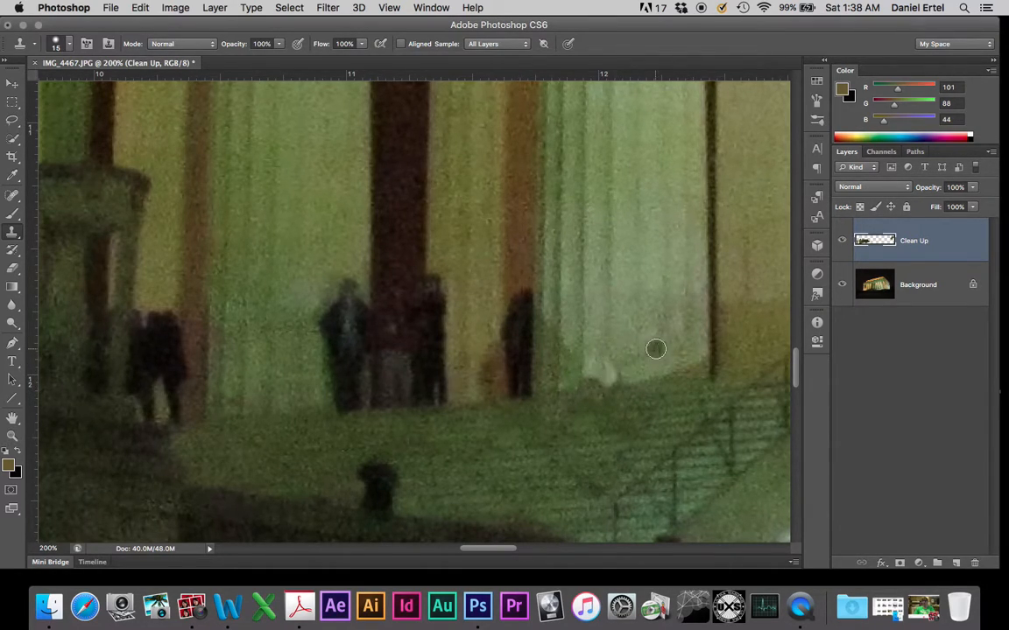
{"action": "left_click", "coordinate": [610, 294], "text": "alt"}
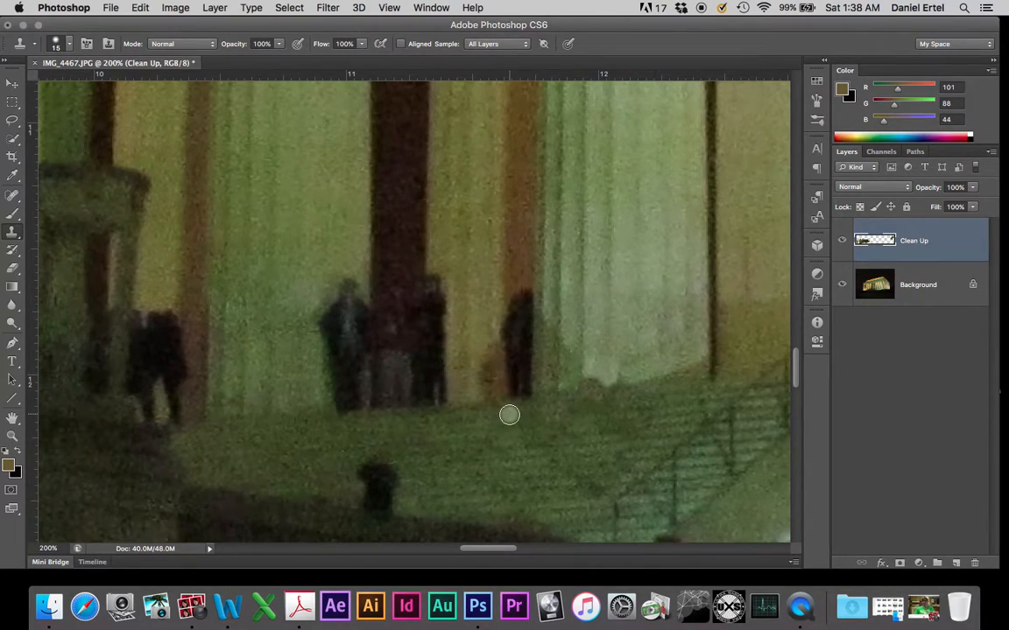
Clone the orange strip and neighbouring wall texture over the lone figure standing beside the pale column
{"action": "scroll", "coordinate": [509, 417], "scroll_direction": "left", "scroll_amount": 5}
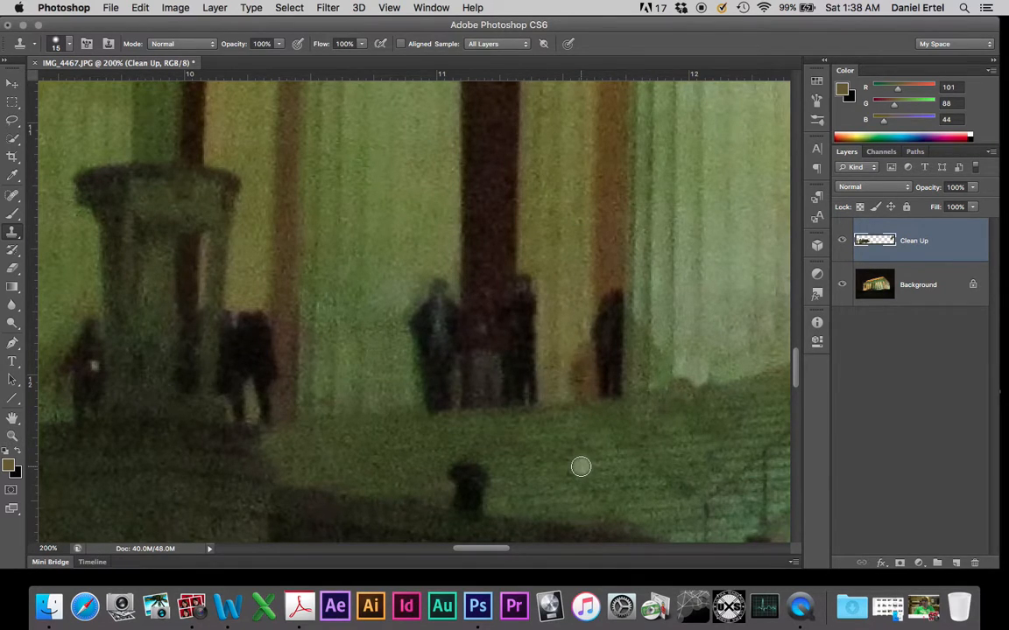
{"action": "scroll", "coordinate": [581, 467], "scroll_direction": "up", "scroll_amount": 10}
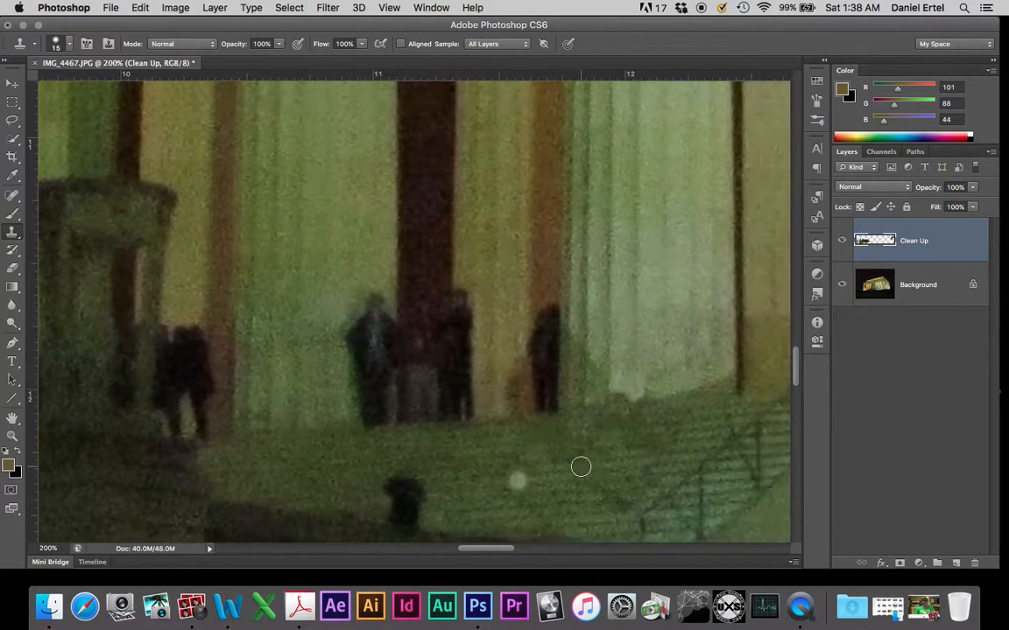
{"action": "scroll", "coordinate": [580, 466], "scroll_direction": "down", "scroll_amount": 12}
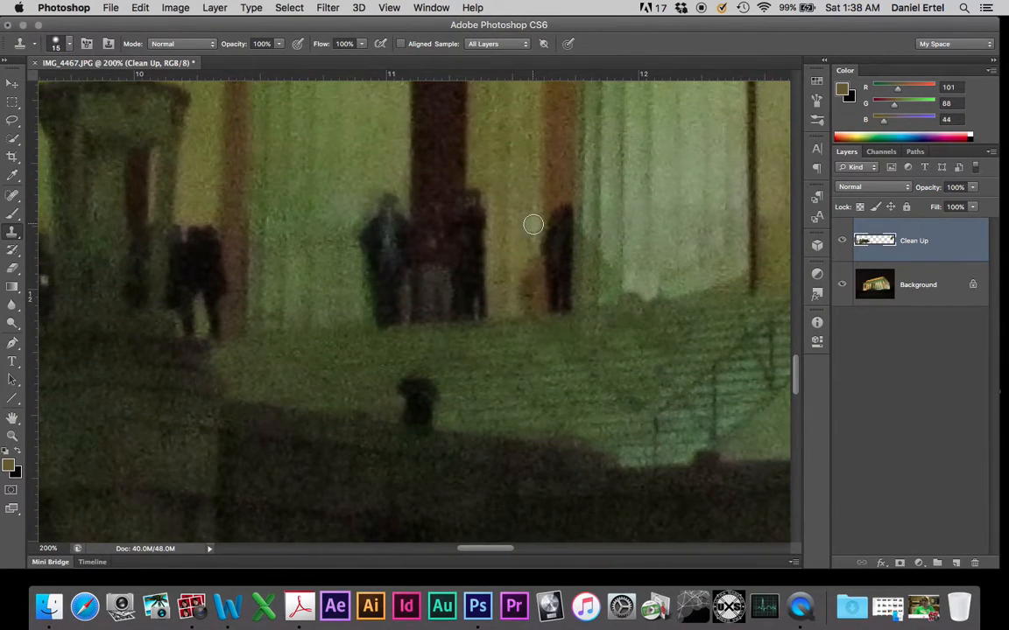
{"action": "scroll", "coordinate": [534, 226], "scroll_direction": "up", "scroll_amount": 8}
{"action": "scroll", "coordinate": [533, 225], "scroll_direction": "right", "scroll_amount": 3}
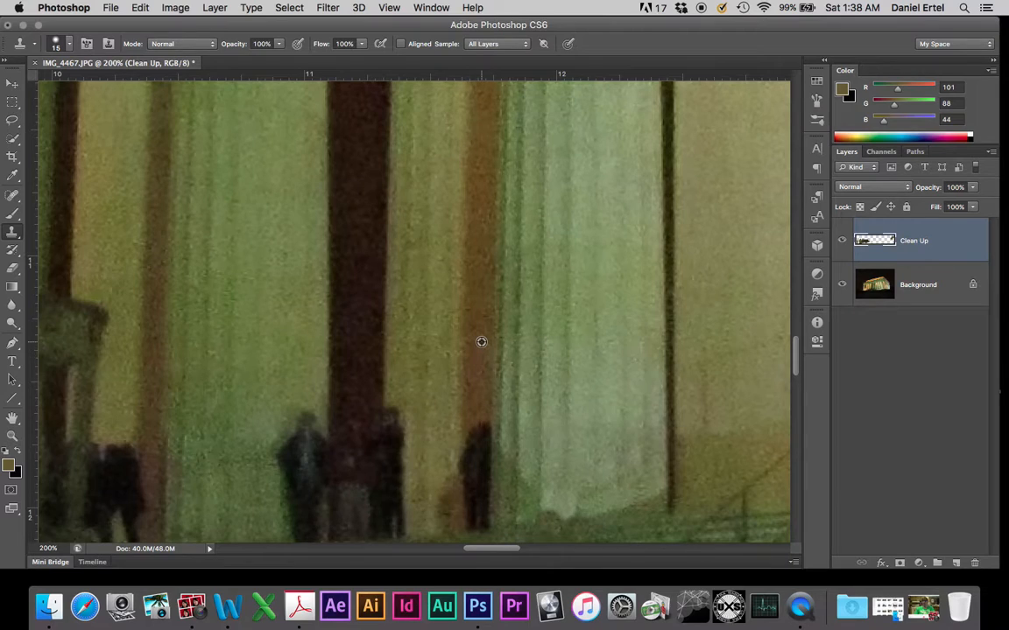
{"action": "scroll", "coordinate": [481, 341], "scroll_direction": "down", "scroll_amount": 3}
{"action": "mouse_move", "coordinate": [473, 363]}
{"action": "left_mouse_down"}
{"action": "mouse_move", "coordinate": [473, 452]}
{"action": "mouse_move", "coordinate": [484, 450]}
{"action": "mouse_move", "coordinate": [477, 353]}
{"action": "left_mouse_up"}
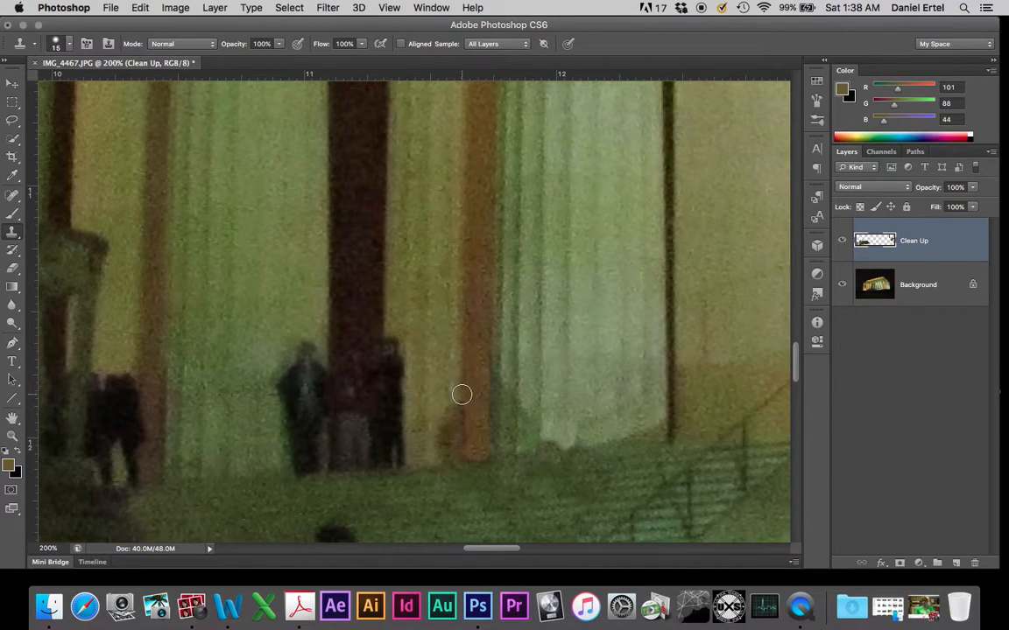
{"action": "left_click_drag", "start_coordinate": [464, 418], "coordinate": [471, 409]}
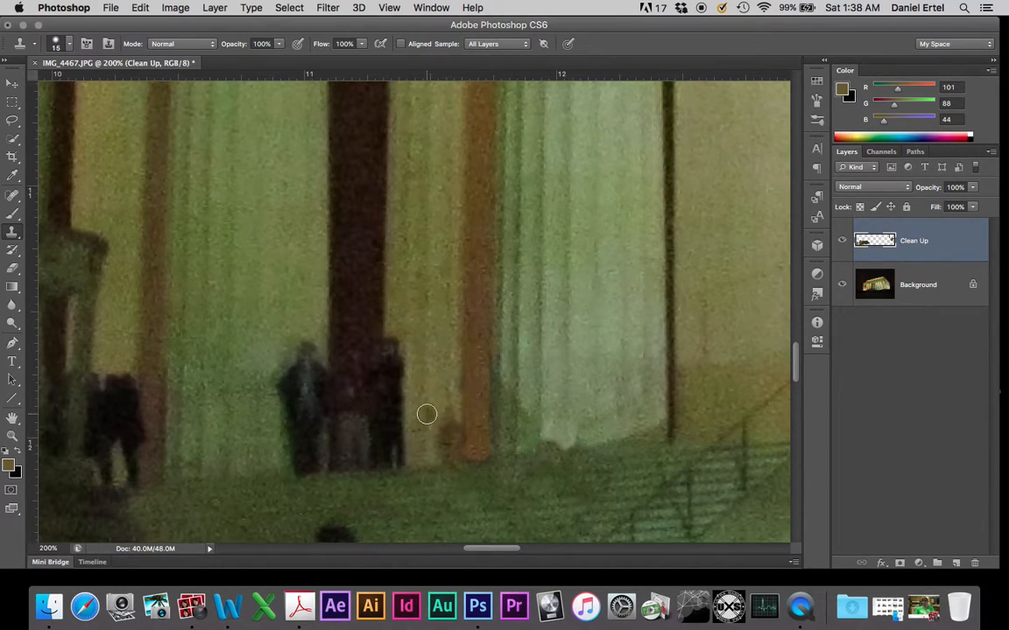
{"action": "scroll", "coordinate": [426, 412], "scroll_direction": "left", "scroll_amount": 5}
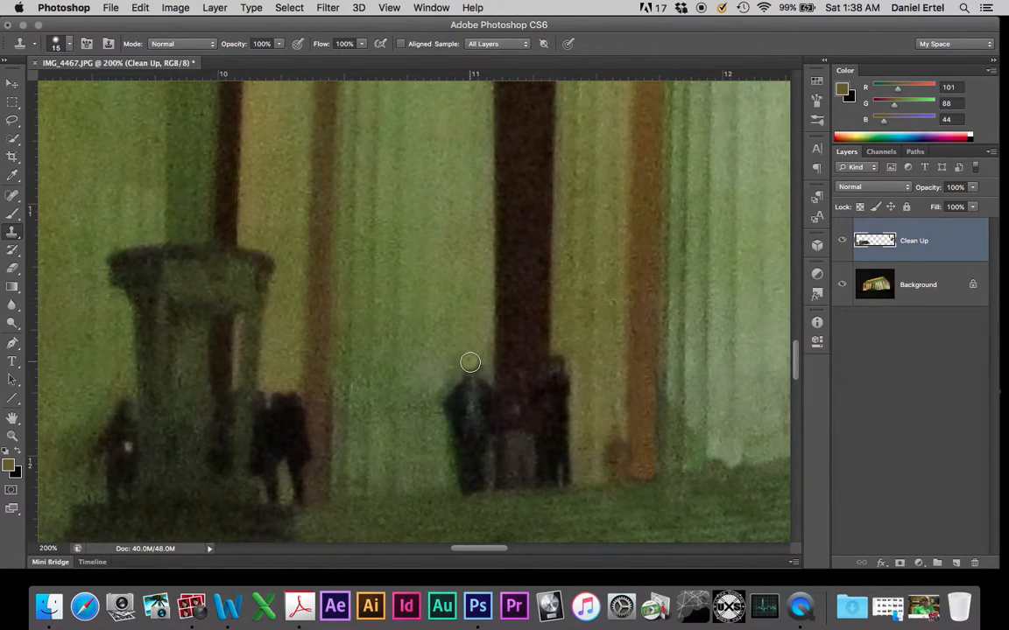
Clone green column and yellow wall texture over the two figures flanking the dark doorway with the 25 px Clone Stamp
{"action": "key", "text": "bracketright"}
{"action": "mouse_move", "coordinate": [466, 384]}
{"action": "left_mouse_down"}
{"action": "mouse_move", "coordinate": [464, 407]}
{"action": "mouse_move", "coordinate": [477, 389]}
{"action": "mouse_move", "coordinate": [478, 435]}
{"action": "mouse_move", "coordinate": [468, 475]}
{"action": "mouse_move", "coordinate": [469, 401]}
{"action": "mouse_move", "coordinate": [464, 482]}
{"action": "left_mouse_up"}
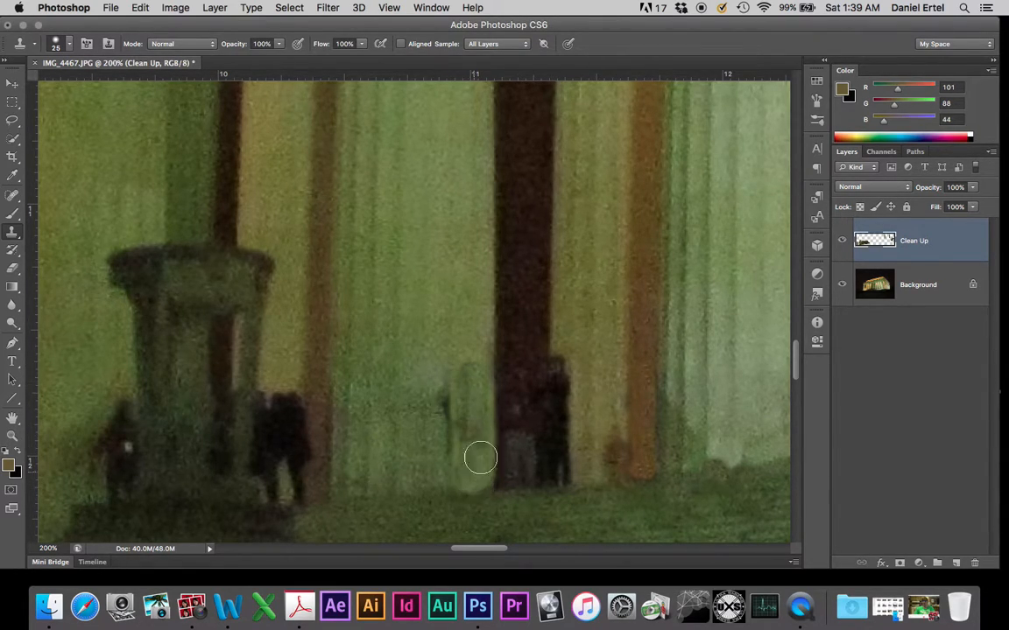
{"action": "left_click", "coordinate": [619, 422]}
{"action": "scroll", "coordinate": [620, 424], "scroll_direction": "down", "scroll_amount": 2}
{"action": "key", "text": "super+z"}
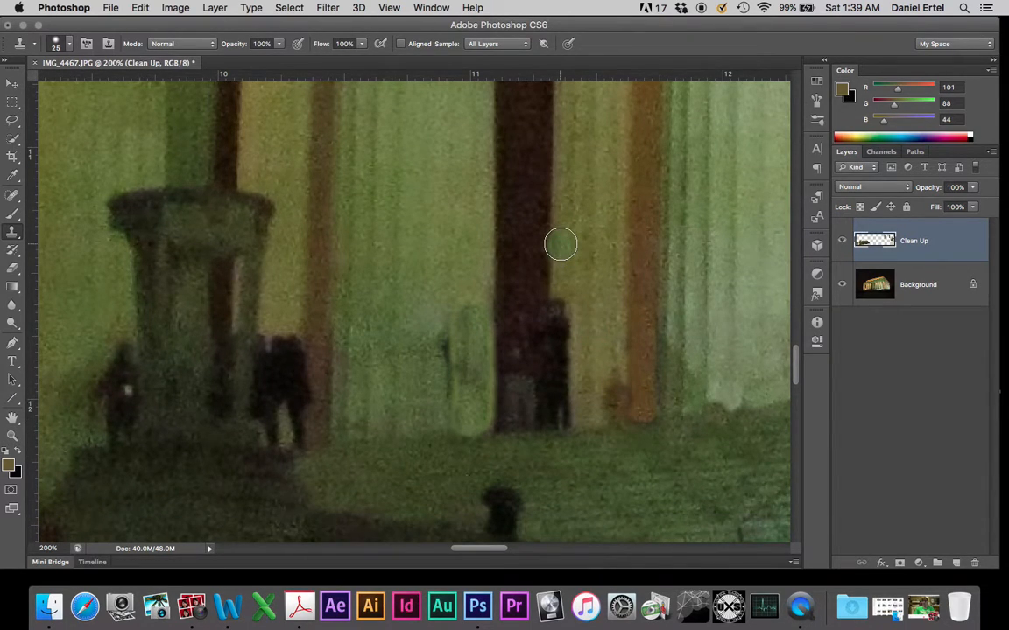
{"action": "left_click", "coordinate": [565, 237], "text": "alt"}
{"action": "left_click_drag", "start_coordinate": [563, 303], "coordinate": [563, 413]}
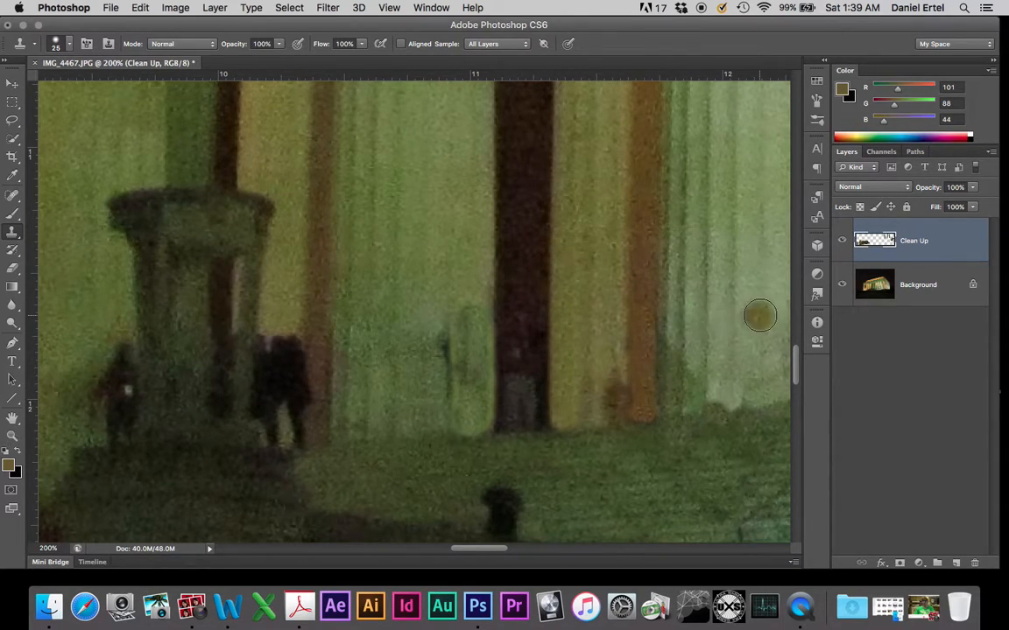
Clone dark doorway texture over the grey figure at the foot of the doorway with the 25 px Clone Stamp
{"action": "scroll", "coordinate": [585, 399], "scroll_direction": "up", "scroll_amount": 3}
{"action": "scroll", "coordinate": [586, 401], "scroll_direction": "down", "scroll_amount": 8}
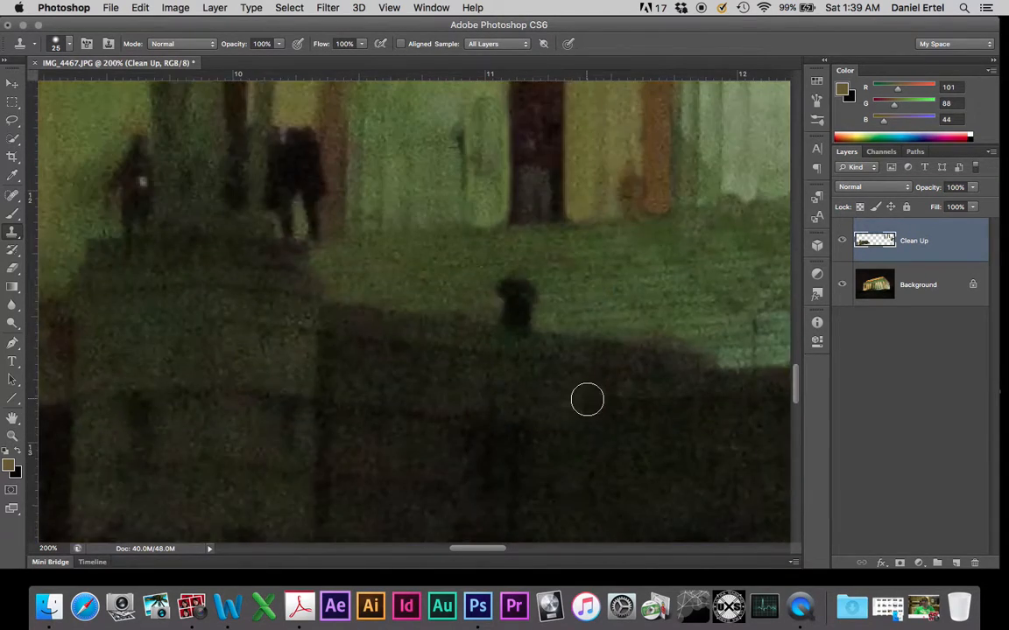
{"action": "key", "text": "super+minus"}
{"action": "key", "text": "super+minus"}
{"action": "key", "text": "super+minus"}
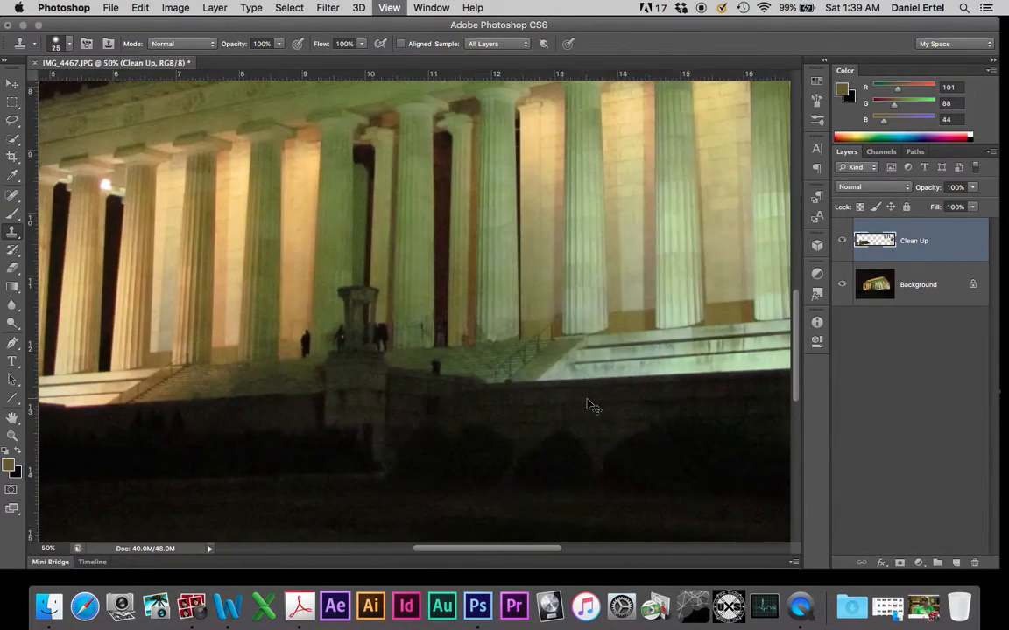
{"action": "key", "text": "super+minus"}
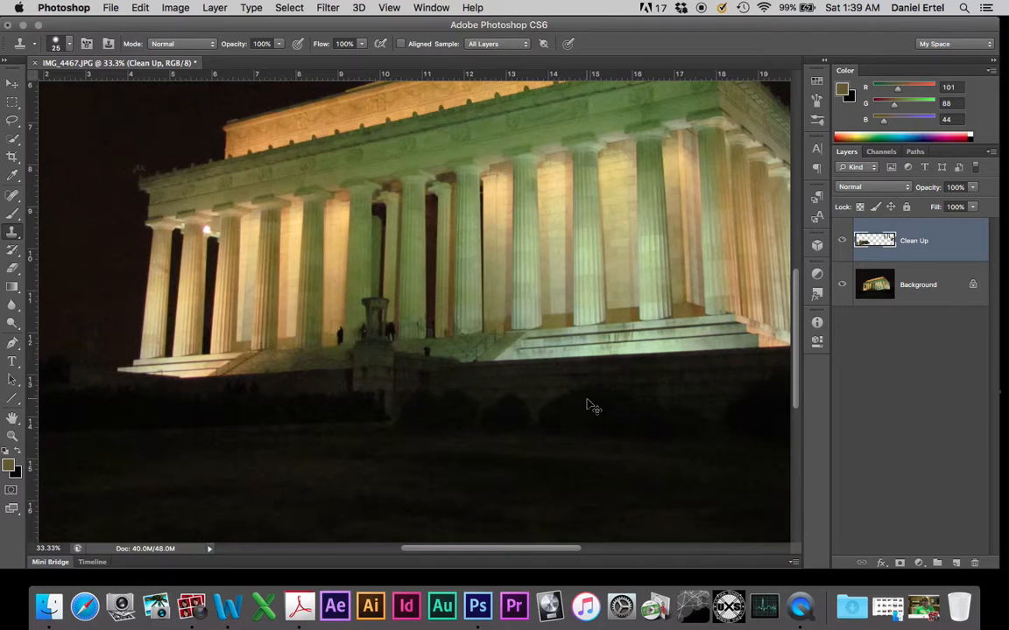
{"action": "key", "text": "super+plus"}
{"action": "key", "text": "super+plus"}
{"action": "key", "text": "super+plus"}
{"action": "key", "text": "super+plus"}
{"action": "key", "text": "super+plus"}
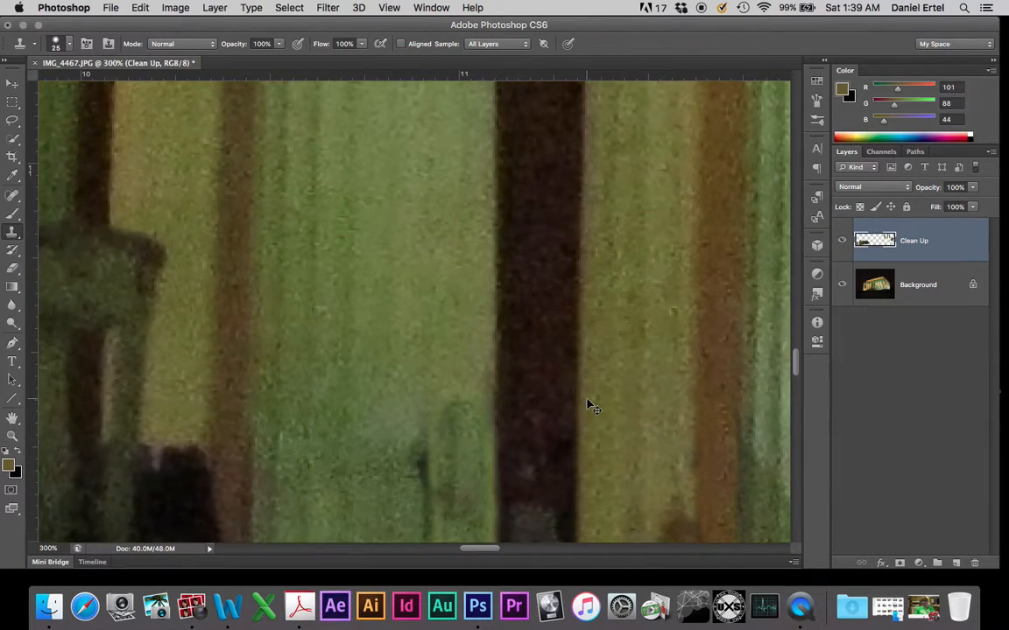
{"action": "scroll", "coordinate": [585, 398], "scroll_direction": "down", "scroll_amount": 5}
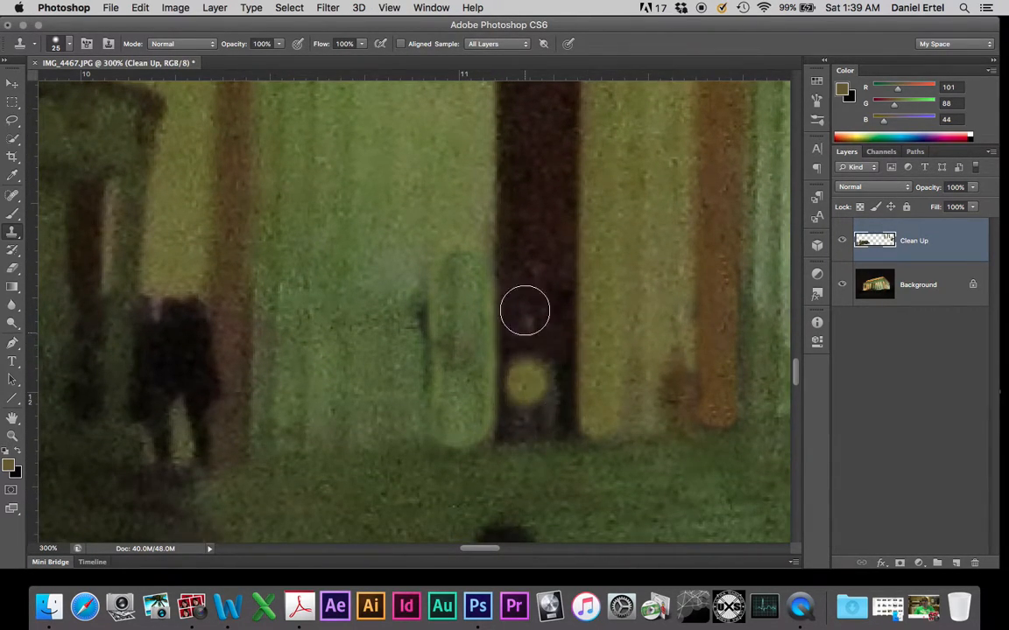
{"action": "left_click", "coordinate": [530, 137], "text": "alt"}
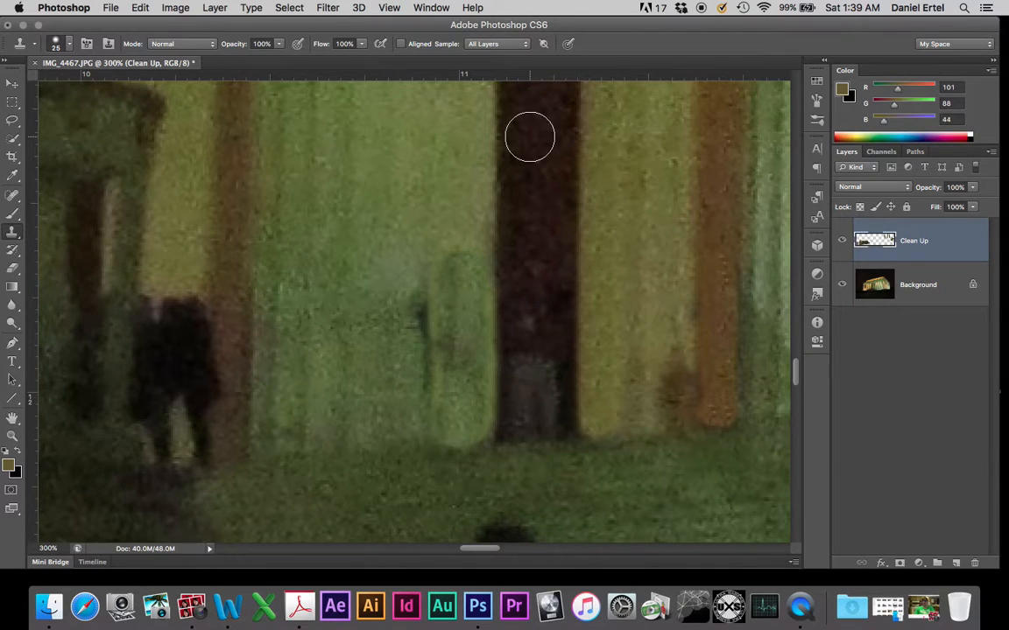
{"action": "mouse_move", "coordinate": [524, 411]}
{"action": "left_mouse_down"}
{"action": "mouse_move", "coordinate": [538, 418]}
{"action": "mouse_move", "coordinate": [538, 316]}
{"action": "left_mouse_up"}
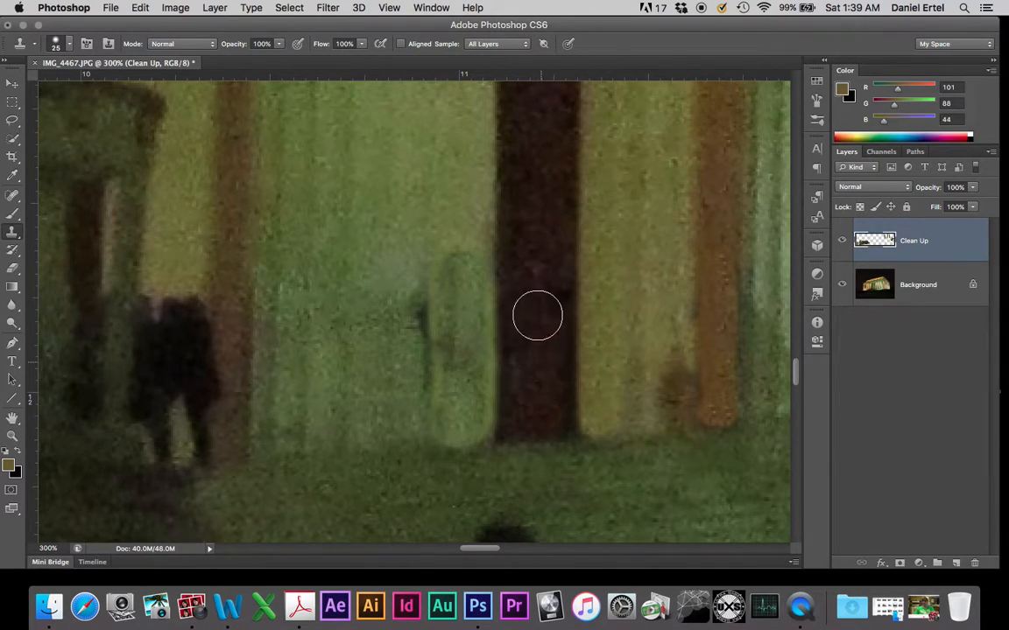
Clone green column texture over the dark remnant of the figure left of the doorway
{"action": "scroll", "coordinate": [536, 457], "scroll_direction": "up", "scroll_amount": 6}
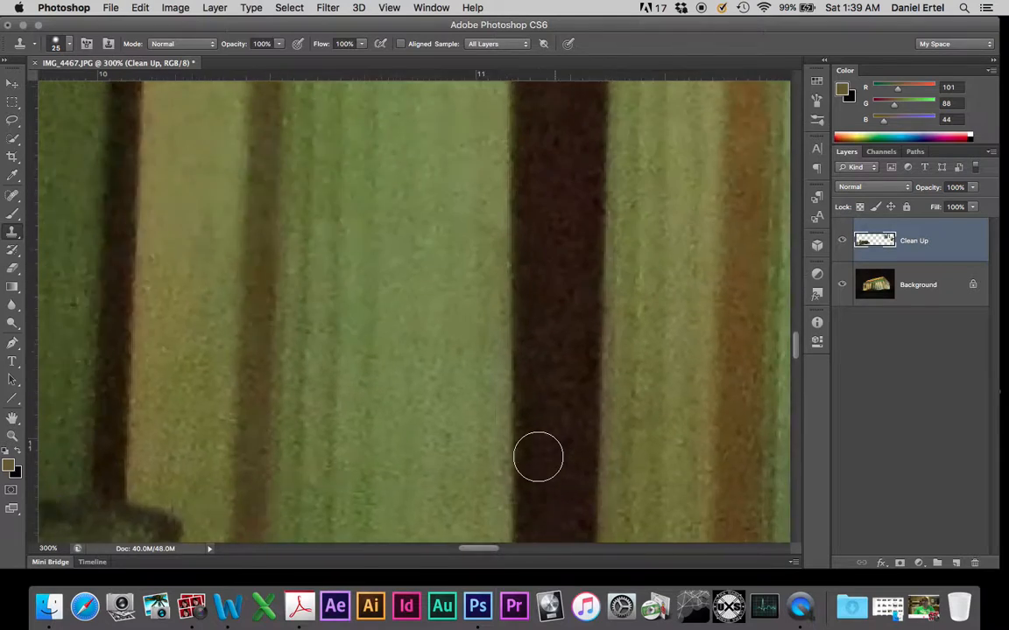
{"action": "scroll", "coordinate": [536, 457], "scroll_direction": "down", "scroll_amount": 8}
{"action": "scroll", "coordinate": [535, 457], "scroll_direction": "up", "scroll_amount": 4}
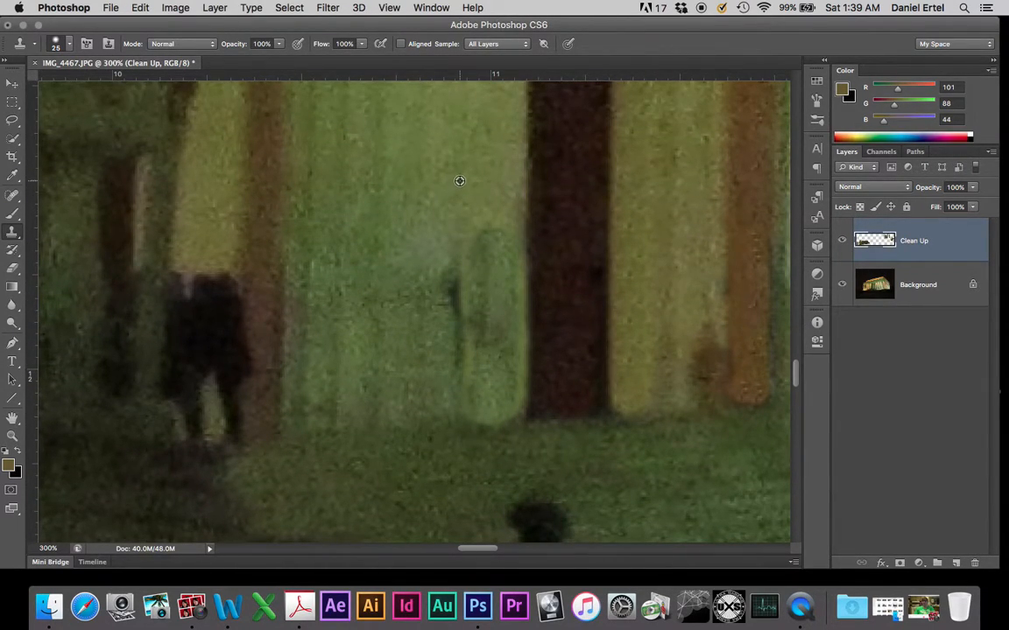
{"action": "left_click", "coordinate": [387, 335], "text": "alt"}
{"action": "left_click_drag", "start_coordinate": [449, 296], "coordinate": [451, 366]}
Clone yellow wall texture over the middle of the dark figures between the stone pedestal and the brown strip
{"action": "scroll", "coordinate": [552, 429], "scroll_direction": "left", "scroll_amount": 6}
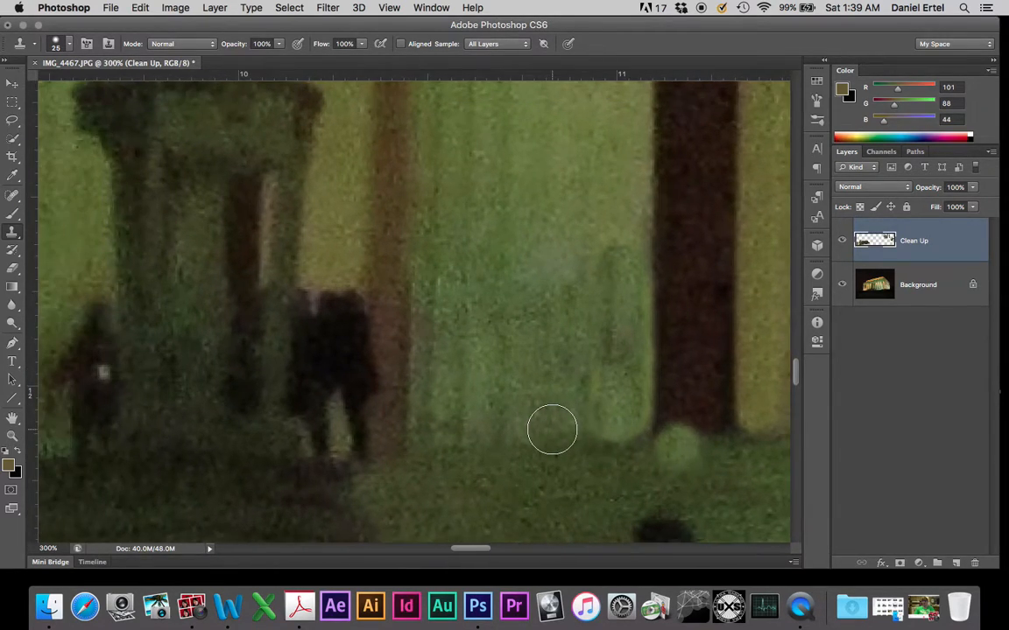
{"action": "left_click", "coordinate": [481, 198], "text": "alt"}
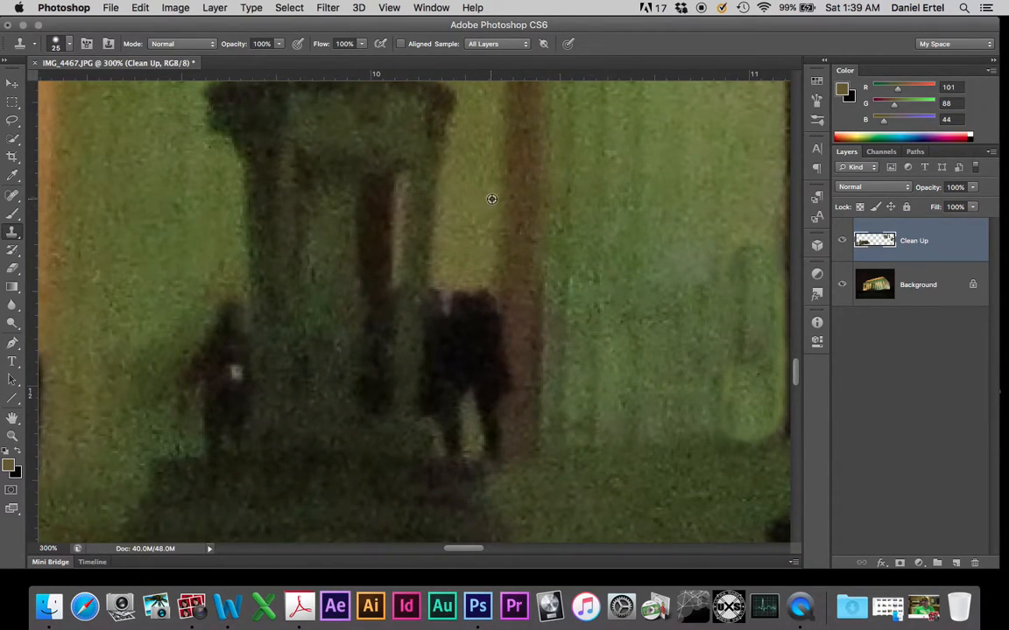
{"action": "mouse_move", "coordinate": [480, 364]}
{"action": "left_mouse_down"}
{"action": "mouse_move", "coordinate": [472, 288]}
{"action": "mouse_move", "coordinate": [471, 434]}
{"action": "left_mouse_up"}
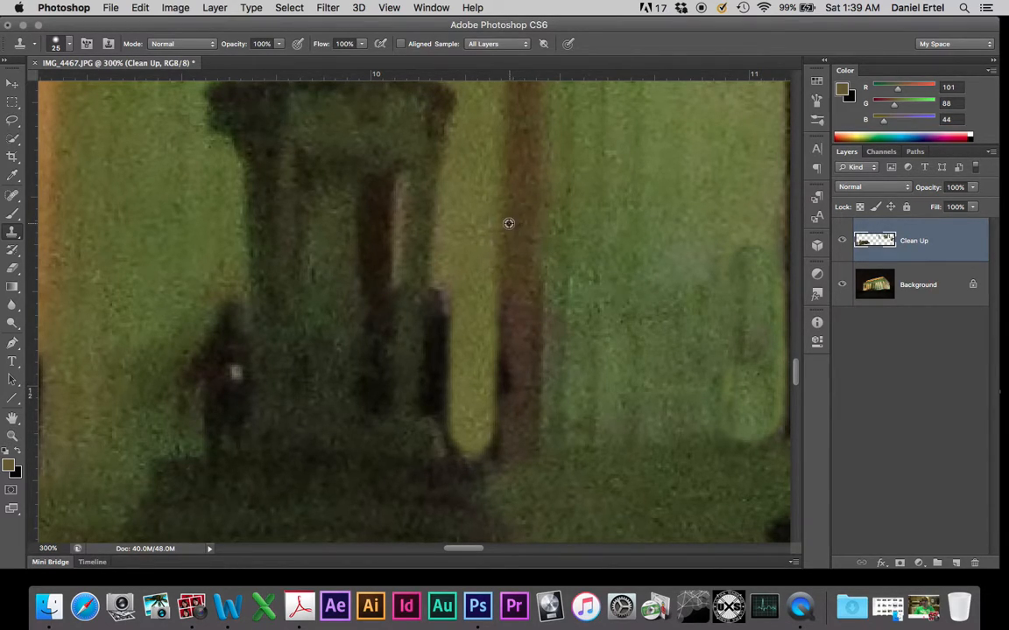
Rebuild the brown strip's edge beside the yellow wall and clone step texture along its base with the 10 px Clone Stamp
{"action": "key", "text": "bracketleft"}
{"action": "key", "text": "bracketleft"}
{"action": "key", "text": "bracketleft"}
{"action": "mouse_move", "coordinate": [511, 278]}
{"action": "left_mouse_down"}
{"action": "mouse_move", "coordinate": [499, 458]}
{"action": "mouse_move", "coordinate": [509, 450]}
{"action": "mouse_move", "coordinate": [524, 488]}
{"action": "mouse_move", "coordinate": [472, 424]}
{"action": "mouse_move", "coordinate": [493, 436]}
{"action": "mouse_move", "coordinate": [482, 405]}
{"action": "mouse_move", "coordinate": [487, 458]}
{"action": "mouse_move", "coordinate": [490, 408]}
{"action": "mouse_move", "coordinate": [490, 468]}
{"action": "mouse_move", "coordinate": [543, 150]}
{"action": "mouse_move", "coordinate": [547, 341]}
{"action": "mouse_move", "coordinate": [614, 428]}
{"action": "left_mouse_up"}
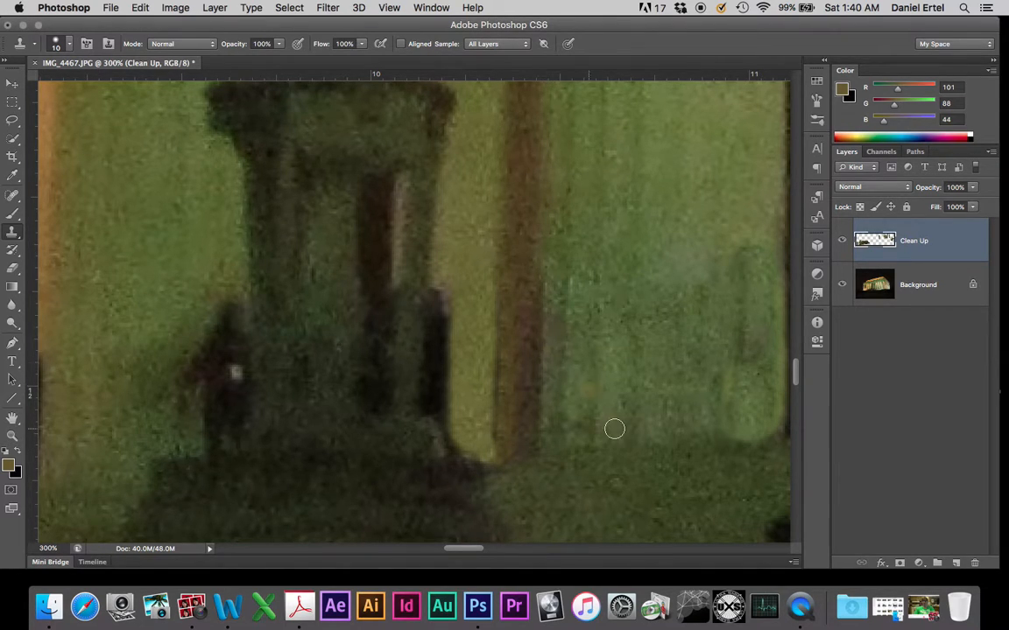
{"action": "scroll", "coordinate": [614, 429], "scroll_direction": "down", "scroll_amount": 5}
{"action": "scroll", "coordinate": [615, 429], "scroll_direction": "up", "scroll_amount": 8}
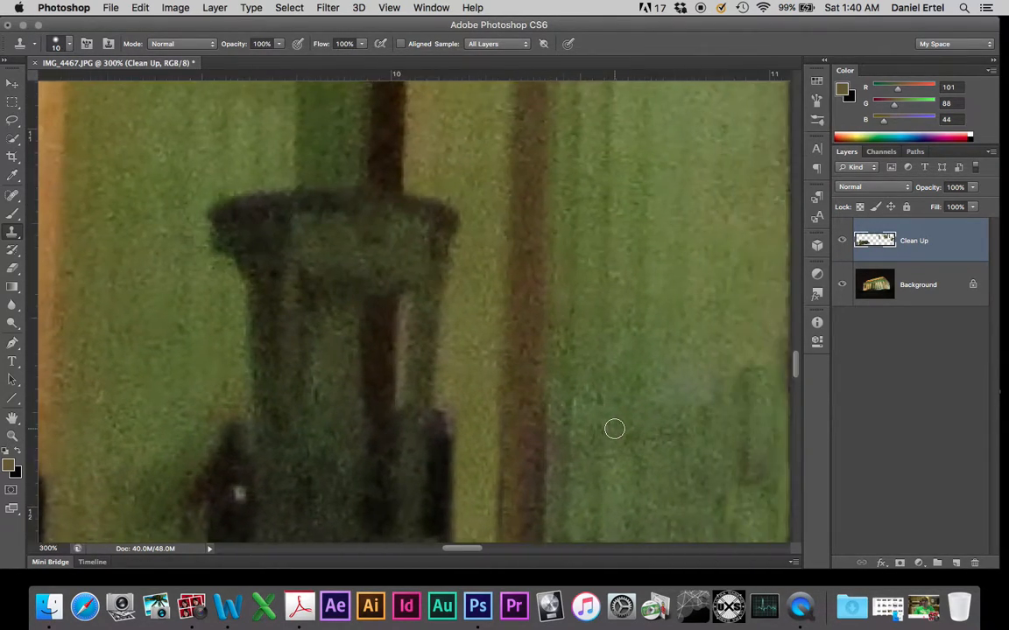
{"action": "scroll", "coordinate": [615, 430], "scroll_direction": "down", "scroll_amount": 5}
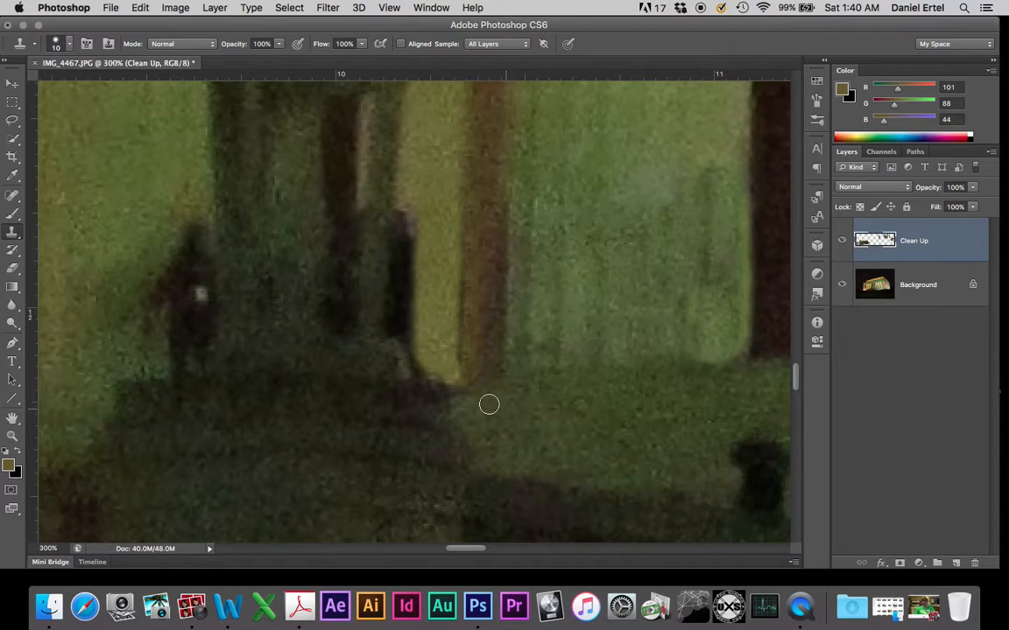
{"action": "left_click_drag", "start_coordinate": [472, 387], "coordinate": [456, 392]}
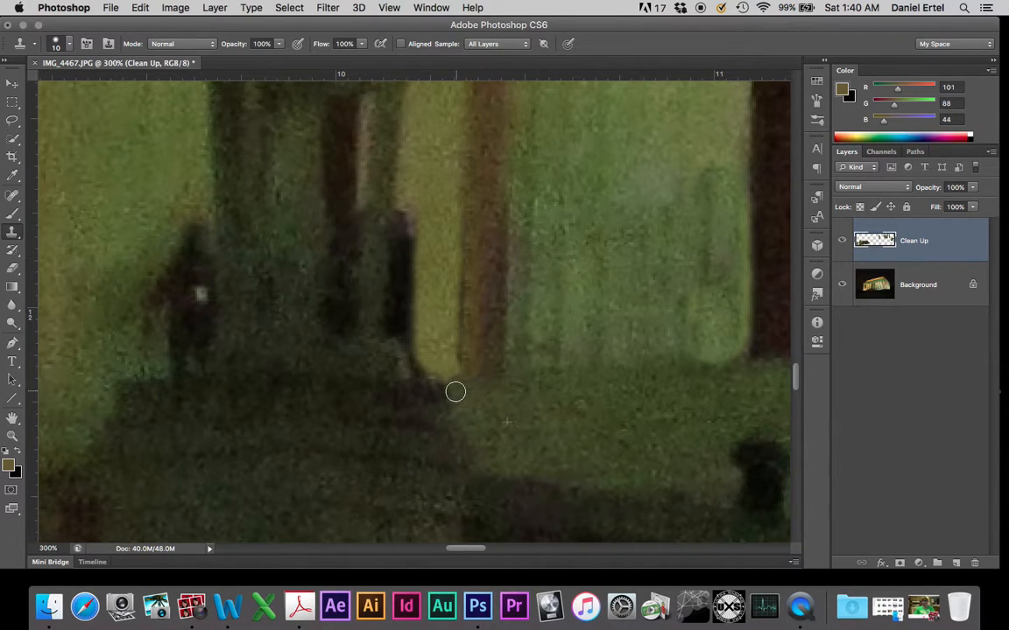
Clone orange wall texture over the body and head of the lone figure standing left of the stone pedestal
{"action": "scroll", "coordinate": [490, 406], "scroll_direction": "left", "scroll_amount": 10}
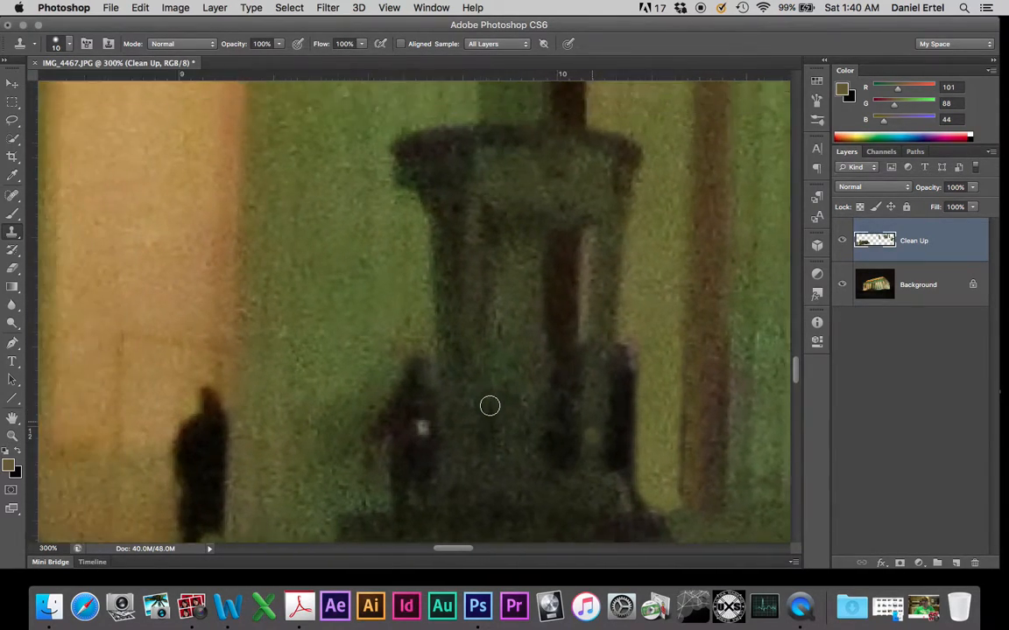
{"action": "scroll", "coordinate": [490, 406], "scroll_direction": "left", "scroll_amount": 3}
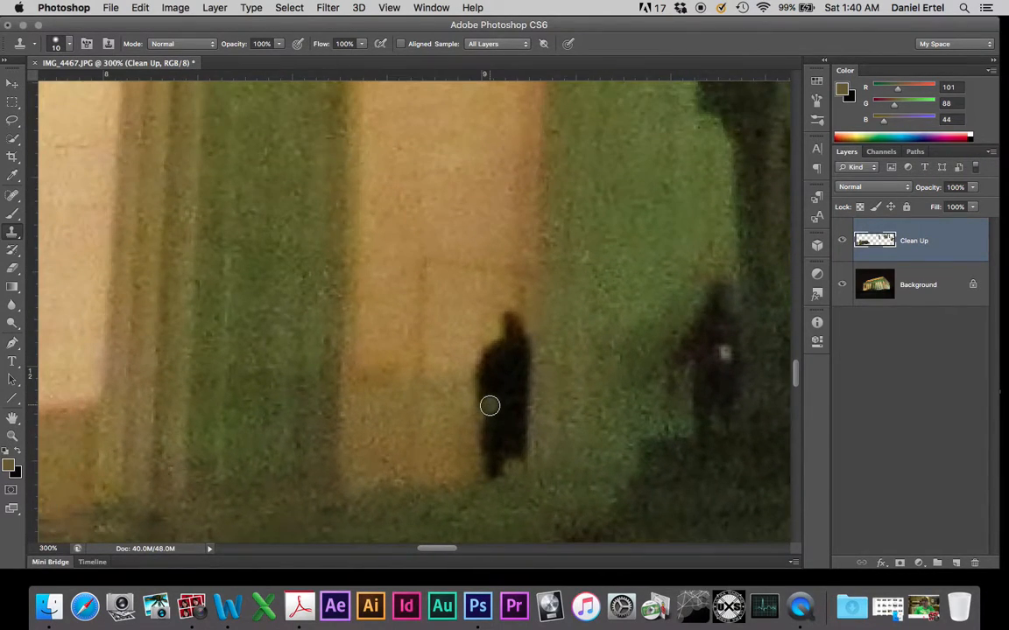
{"action": "left_click", "coordinate": [400, 391], "text": "alt"}
{"action": "mouse_move", "coordinate": [472, 382]}
{"action": "left_mouse_down"}
{"action": "mouse_move", "coordinate": [519, 379]}
{"action": "mouse_move", "coordinate": [519, 453]}
{"action": "mouse_move", "coordinate": [489, 473]}
{"action": "mouse_move", "coordinate": [478, 395]}
{"action": "mouse_move", "coordinate": [500, 395]}
{"action": "mouse_move", "coordinate": [506, 446]}
{"action": "mouse_move", "coordinate": [488, 406]}
{"action": "mouse_move", "coordinate": [472, 471]}
{"action": "left_mouse_up"}
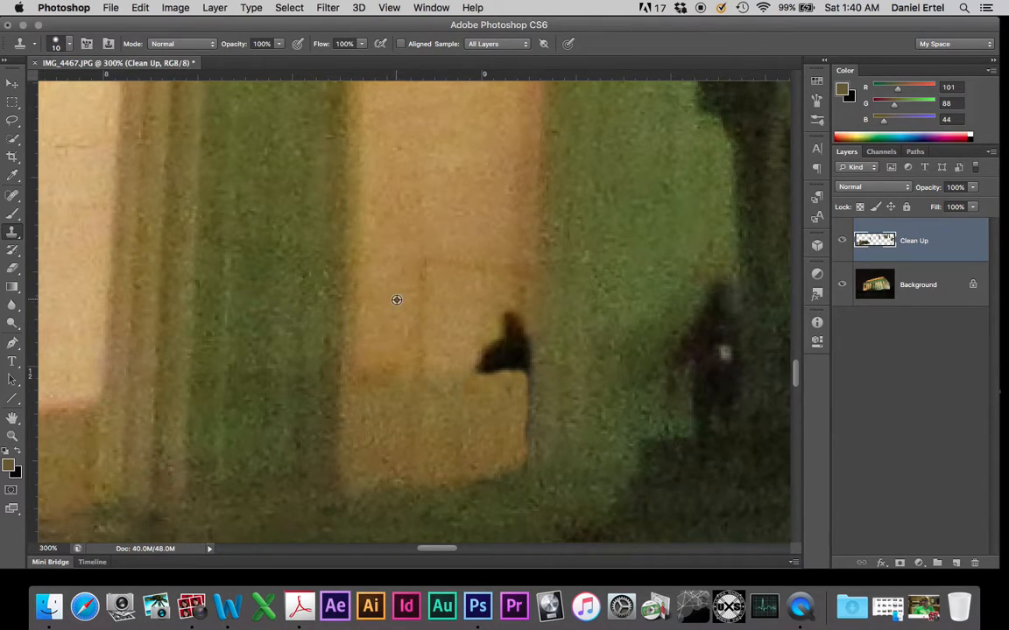
{"action": "mouse_move", "coordinate": [482, 396]}
{"action": "left_mouse_down"}
{"action": "mouse_move", "coordinate": [478, 366]}
{"action": "mouse_move", "coordinate": [521, 367]}
{"action": "mouse_move", "coordinate": [507, 317]}
{"action": "mouse_move", "coordinate": [497, 350]}
{"action": "mouse_move", "coordinate": [513, 333]}
{"action": "mouse_move", "coordinate": [479, 351]}
{"action": "mouse_move", "coordinate": [499, 345]}
{"action": "mouse_move", "coordinate": [489, 352]}
{"action": "mouse_move", "coordinate": [525, 368]}
{"action": "mouse_move", "coordinate": [510, 319]}
{"action": "left_mouse_up"}
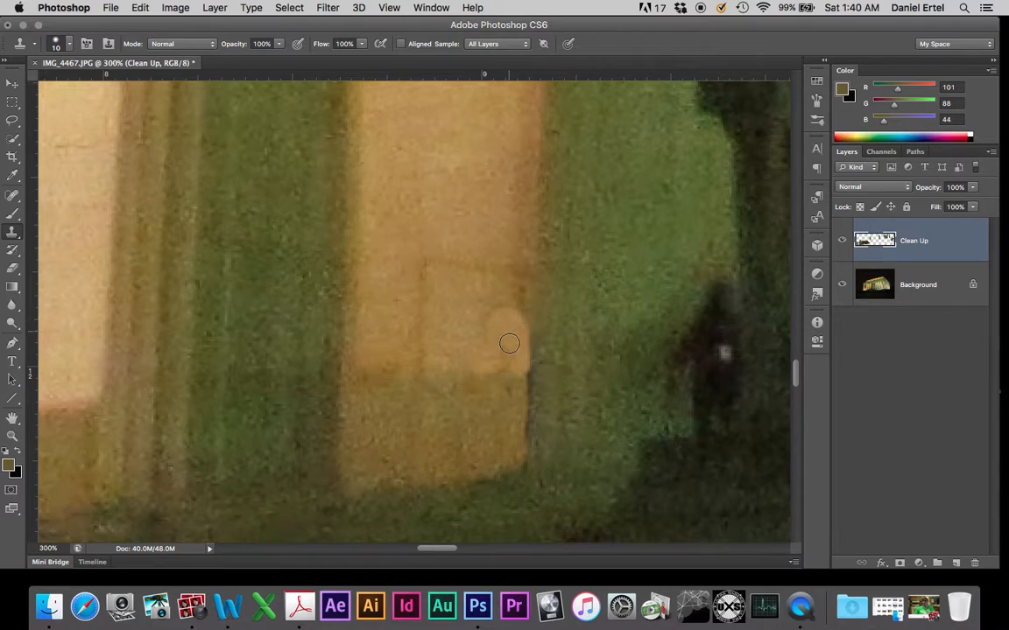
Clone green column texture over the figure against the pedestal's left side with the 20 px Clone Stamp
{"action": "left_click", "coordinate": [506, 386]}
{"action": "scroll", "coordinate": [506, 386], "scroll_direction": "down", "scroll_amount": 5}
{"action": "left_click", "coordinate": [506, 386]}
{"action": "scroll", "coordinate": [506, 386], "scroll_direction": "up", "scroll_amount": 4}
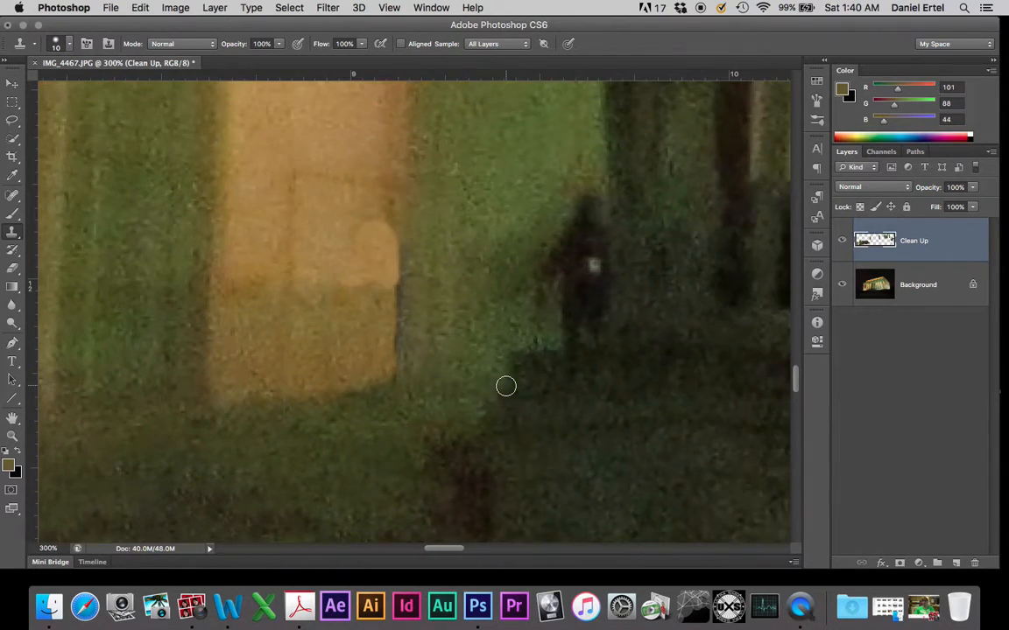
{"action": "left_click", "coordinate": [507, 386]}
{"action": "scroll", "coordinate": [507, 387], "scroll_direction": "right", "scroll_amount": 3}
{"action": "scroll", "coordinate": [506, 387], "scroll_direction": "up", "scroll_amount": 2}
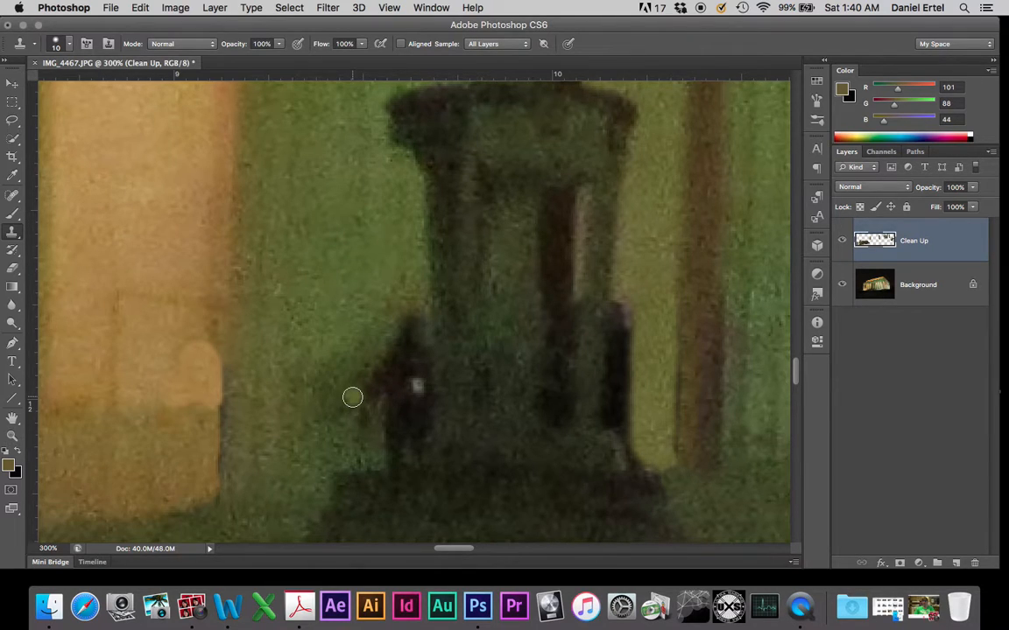
{"action": "key", "text": "bracketright"}
{"action": "mouse_move", "coordinate": [403, 316]}
{"action": "left_mouse_down"}
{"action": "mouse_move", "coordinate": [403, 397]}
{"action": "mouse_move", "coordinate": [379, 379]}
{"action": "mouse_move", "coordinate": [372, 400]}
{"action": "mouse_move", "coordinate": [383, 416]}
{"action": "mouse_move", "coordinate": [299, 404]}
{"action": "left_mouse_up"}
{"action": "left_click", "coordinate": [304, 394], "text": "alt"}
{"action": "mouse_move", "coordinate": [379, 389]}
{"action": "left_mouse_down"}
{"action": "mouse_move", "coordinate": [372, 411]}
{"action": "mouse_move", "coordinate": [374, 379]}
{"action": "mouse_move", "coordinate": [367, 407]}
{"action": "mouse_move", "coordinate": [394, 450]}
{"action": "mouse_move", "coordinate": [398, 353]}
{"action": "left_mouse_up"}
{"action": "left_click_drag", "start_coordinate": [401, 352], "coordinate": [389, 438]}
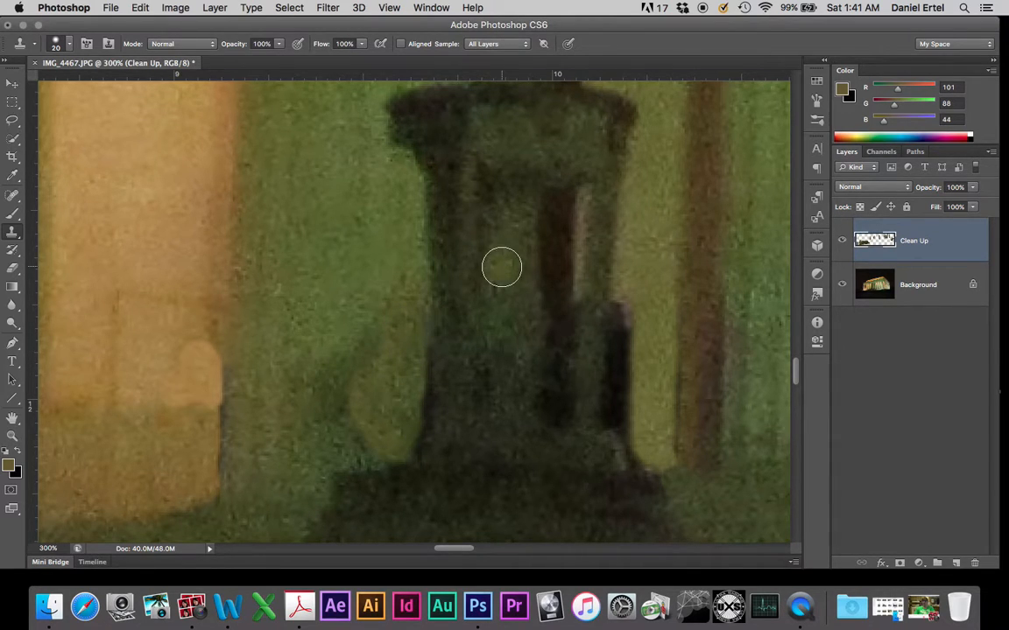
Clone yellow wall texture over the remaining dark figure along the pedestal's right edge with the 10 px Clone Stamp
{"action": "scroll", "coordinate": [617, 430], "scroll_direction": "right", "scroll_amount": 5}
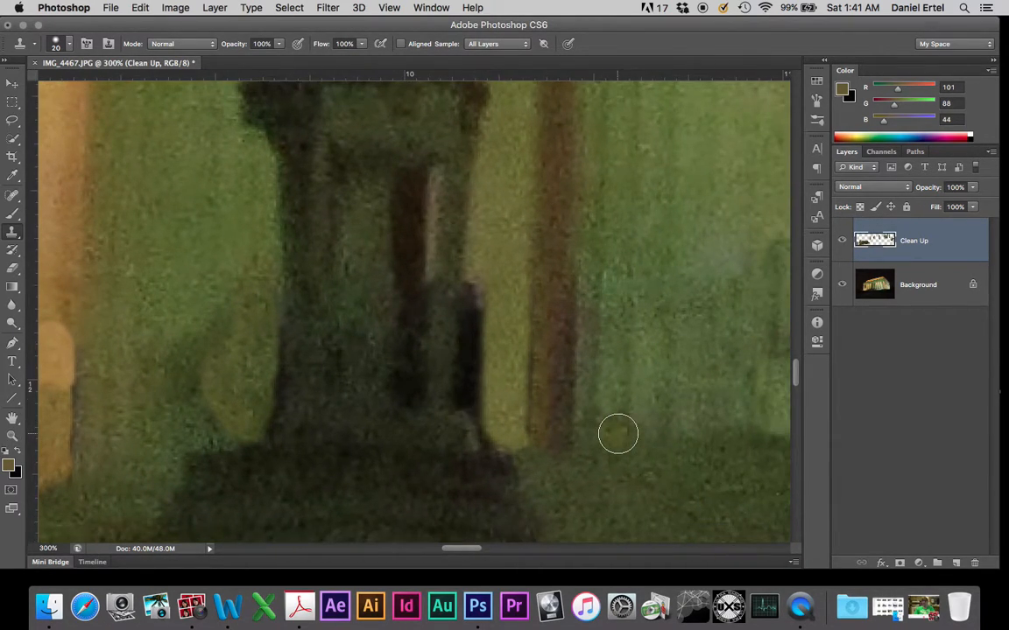
{"action": "scroll", "coordinate": [616, 433], "scroll_direction": "left", "scroll_amount": 7}
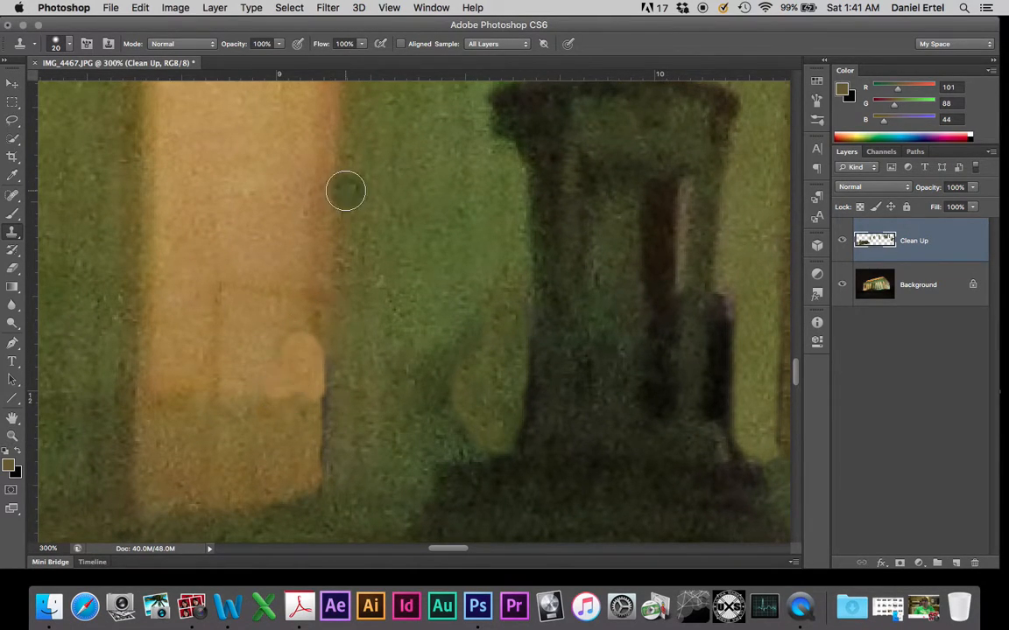
{"action": "scroll", "coordinate": [338, 191], "scroll_direction": "right", "scroll_amount": 9}
{"action": "scroll", "coordinate": [342, 203], "scroll_direction": "right", "scroll_amount": 1}
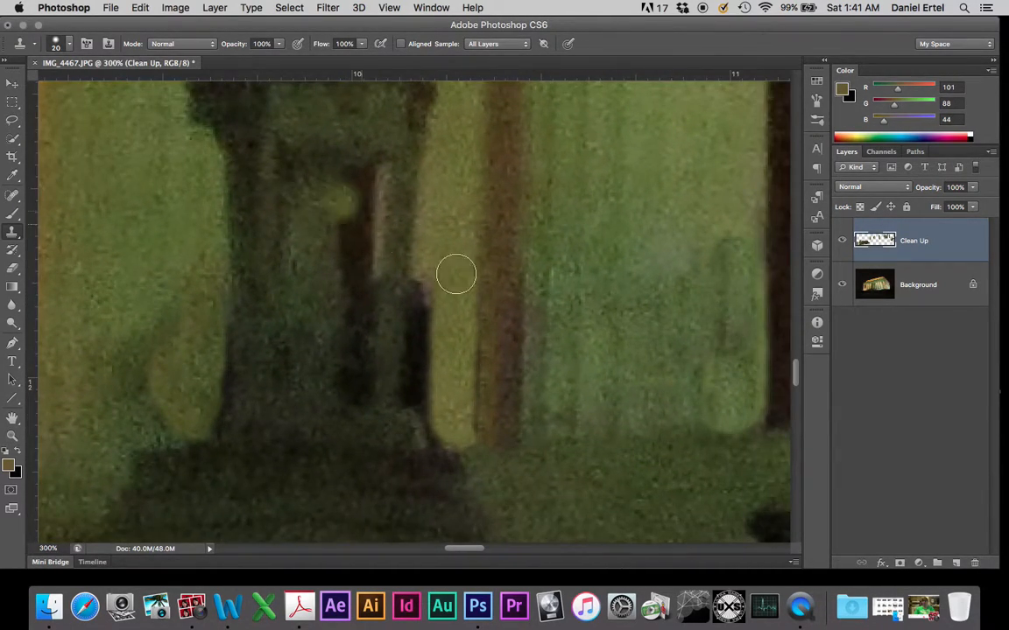
{"action": "key", "text": "super+minus"}
{"action": "key", "text": "super+minus"}
{"action": "key", "text": "super+minus"}
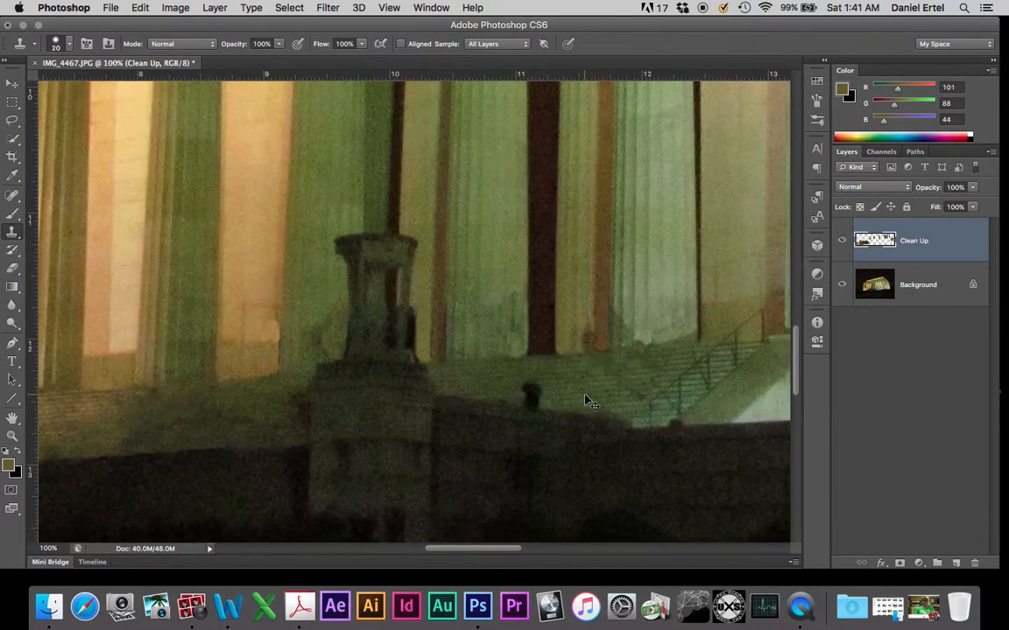
{"action": "key", "text": "super+equal"}
{"action": "key", "text": "super+equal"}
{"action": "key", "text": "super+equal"}
{"action": "key", "text": "super+equal"}
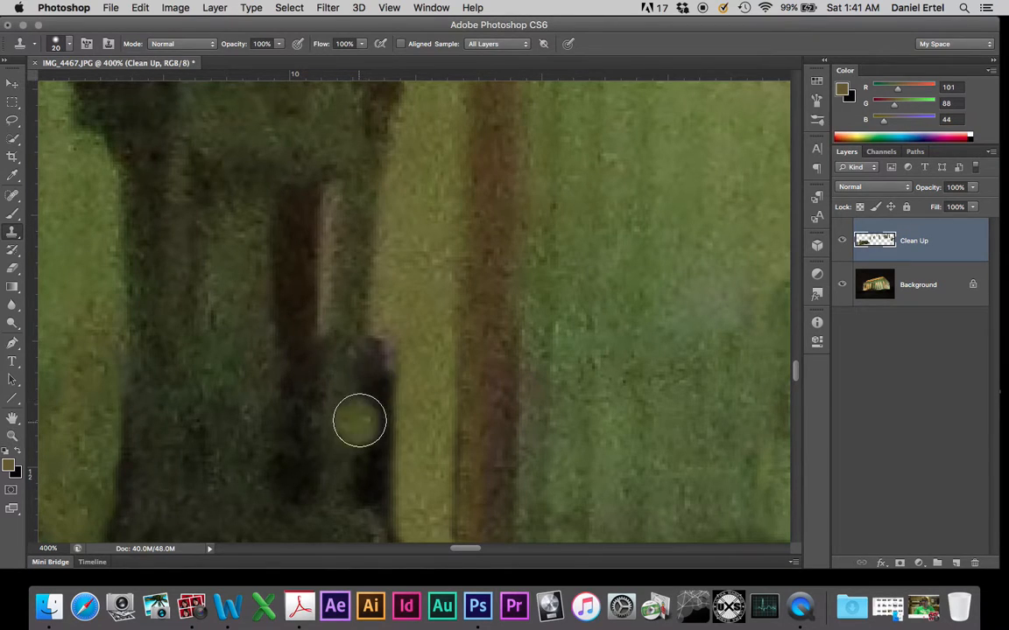
{"action": "scroll", "coordinate": [377, 376], "scroll_direction": "down", "scroll_amount": 5}
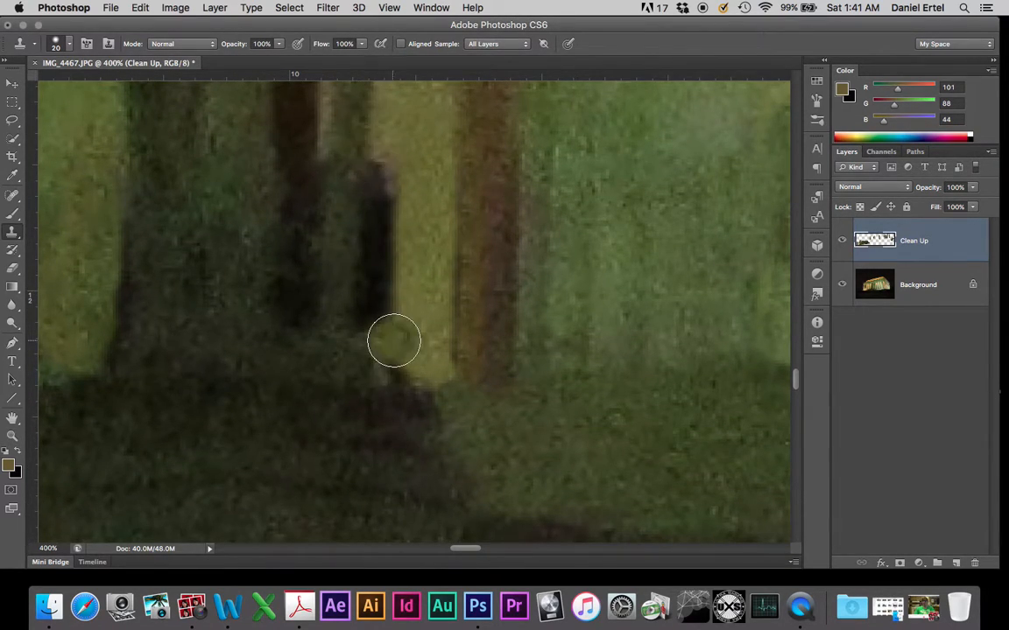
{"action": "scroll", "coordinate": [394, 342], "scroll_direction": "up", "scroll_amount": 5}
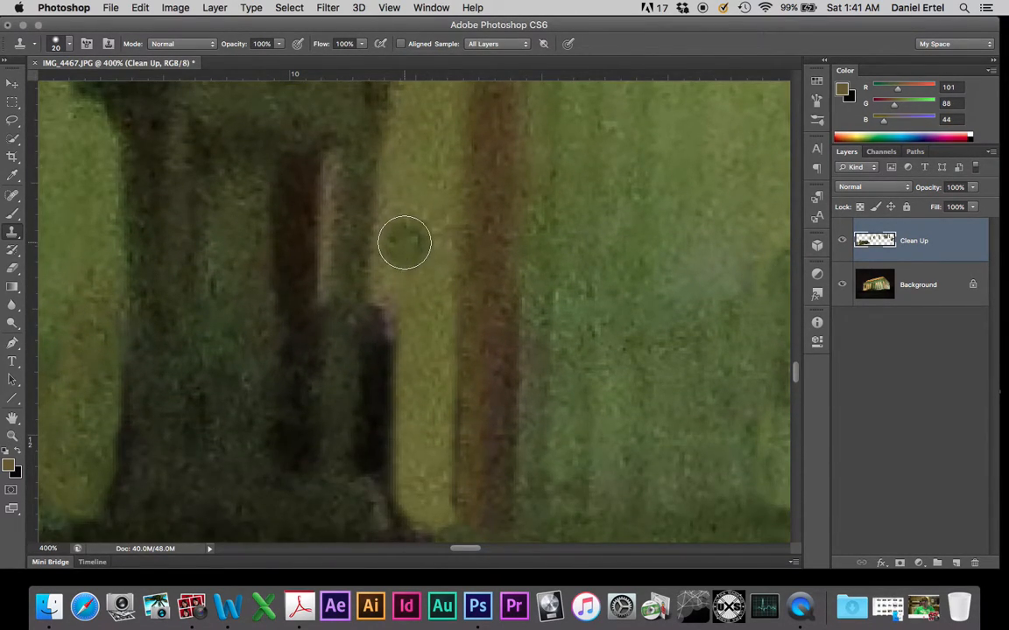
{"action": "key", "text": "bracketleft"}
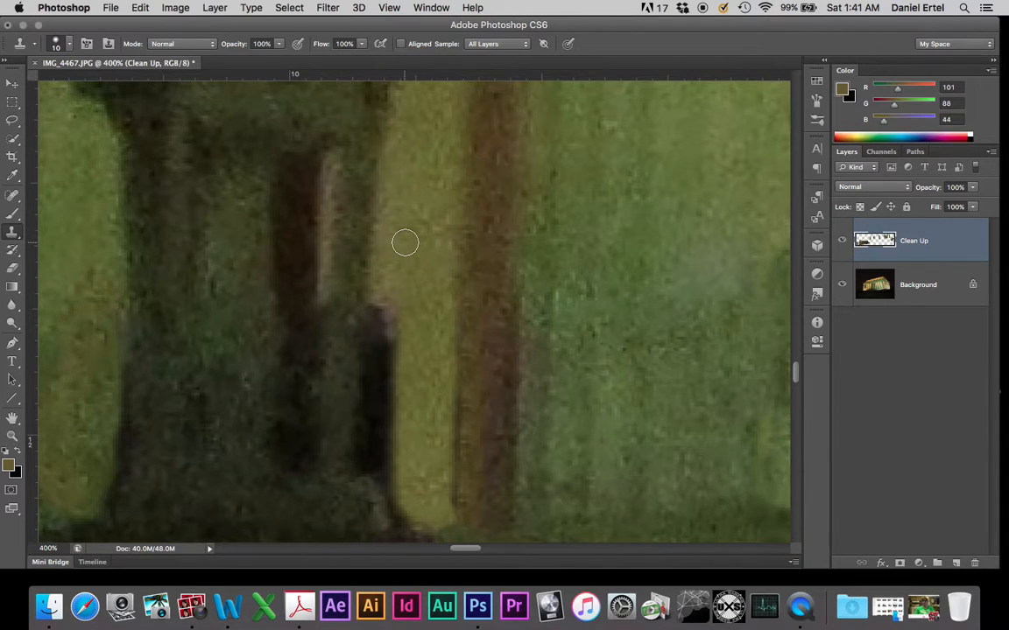
{"action": "mouse_move", "coordinate": [391, 323]}
{"action": "left_mouse_down"}
{"action": "mouse_move", "coordinate": [387, 468]}
{"action": "mouse_move", "coordinate": [376, 423]}
{"action": "mouse_move", "coordinate": [383, 308]}
{"action": "mouse_move", "coordinate": [378, 455]}
{"action": "mouse_move", "coordinate": [401, 478]}
{"action": "left_mouse_up"}
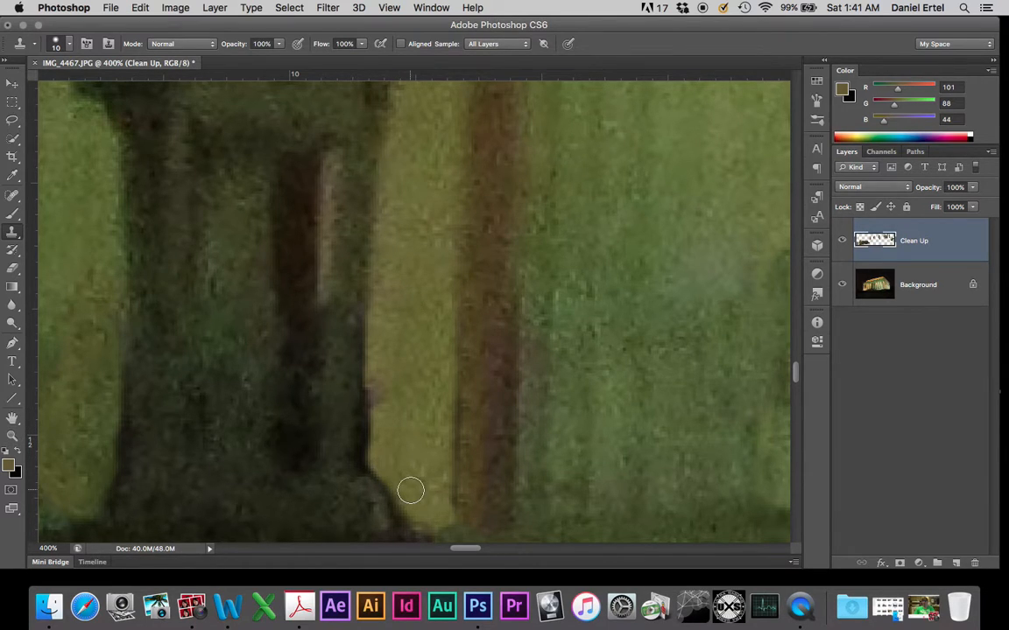
Compare the retouched photo with the original by repeatedly hiding and showing the Clean Up layer
{"action": "scroll", "coordinate": [409, 489], "scroll_direction": "down", "scroll_amount": 5}
{"action": "scroll", "coordinate": [410, 488], "scroll_direction": "left", "scroll_amount": 2}
{"action": "key", "text": "super+minus"}
{"action": "key", "text": "super+minus"}
{"action": "key", "text": "super+minus"}
{"action": "key", "text": "super+minus"}
{"action": "key", "text": "super+minus"}
{"action": "key", "text": "super+minus"}
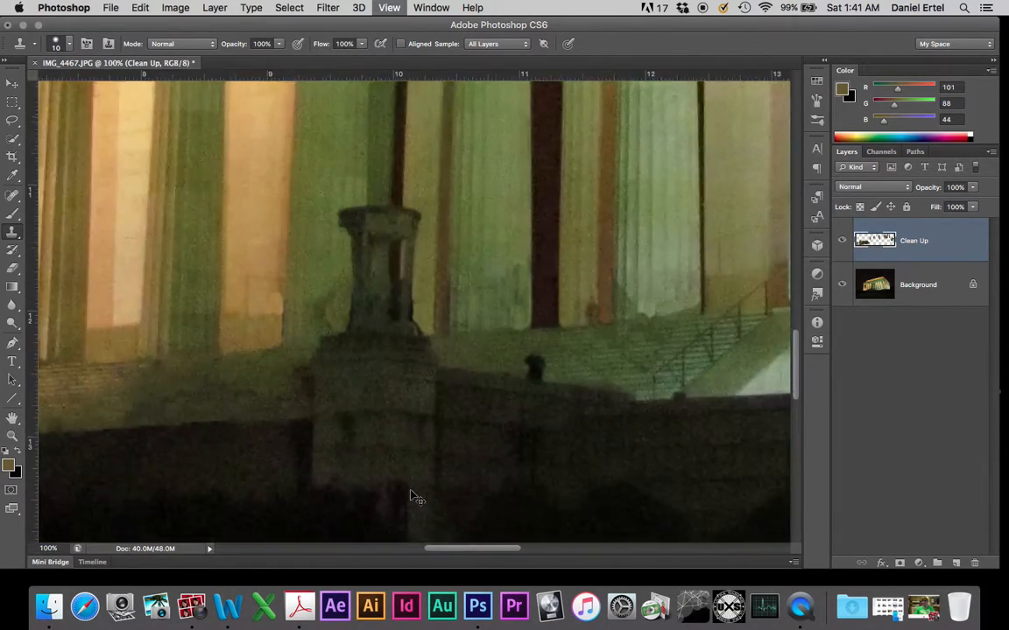
{"action": "key", "text": "super+minus"}
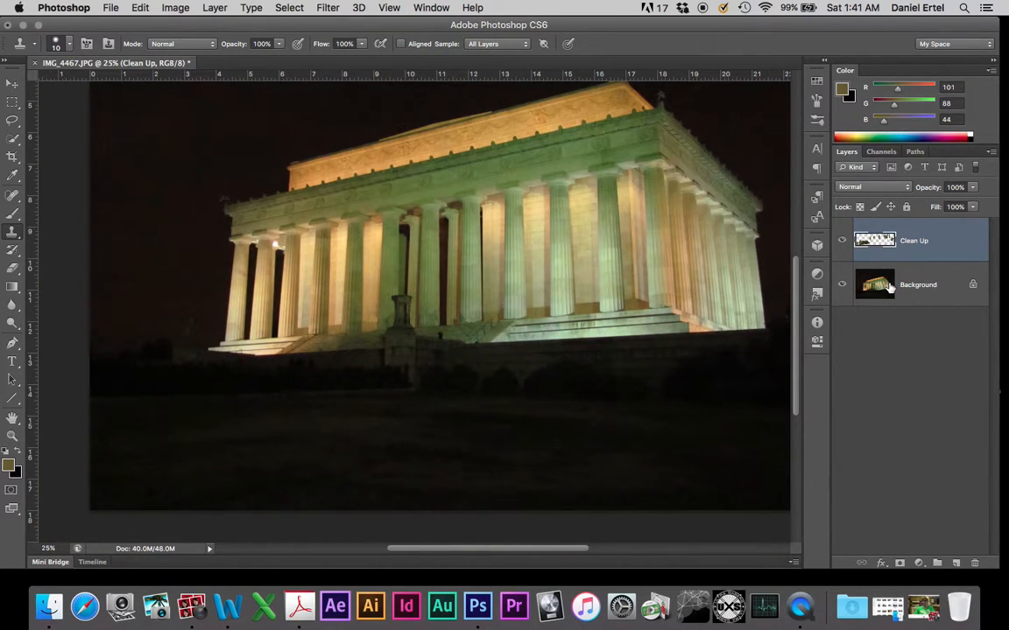
{"action": "left_click", "coordinate": [843, 241]}
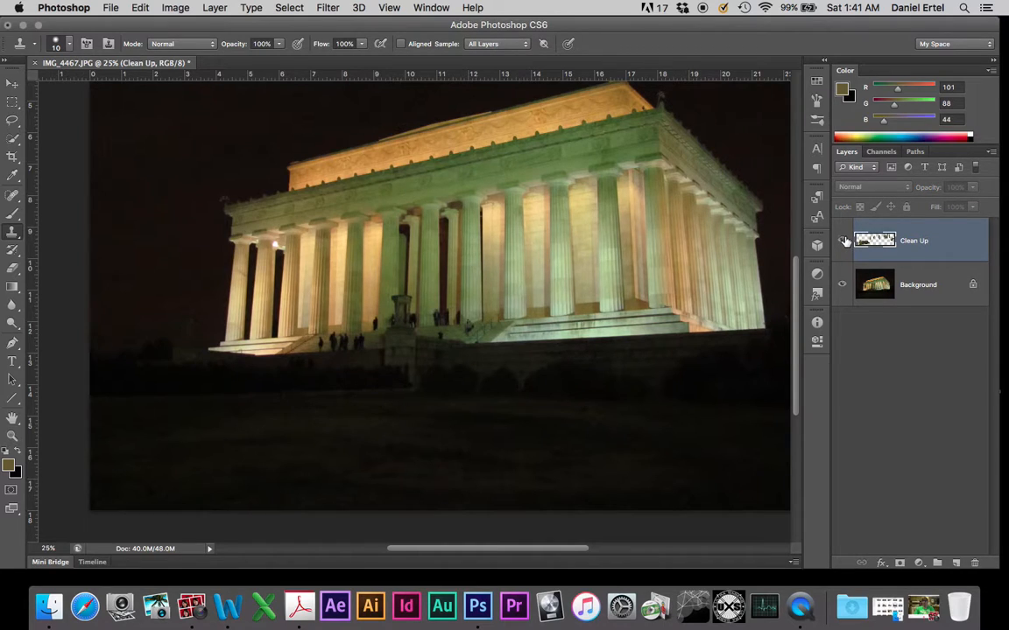
{"action": "left_click", "coordinate": [844, 241]}
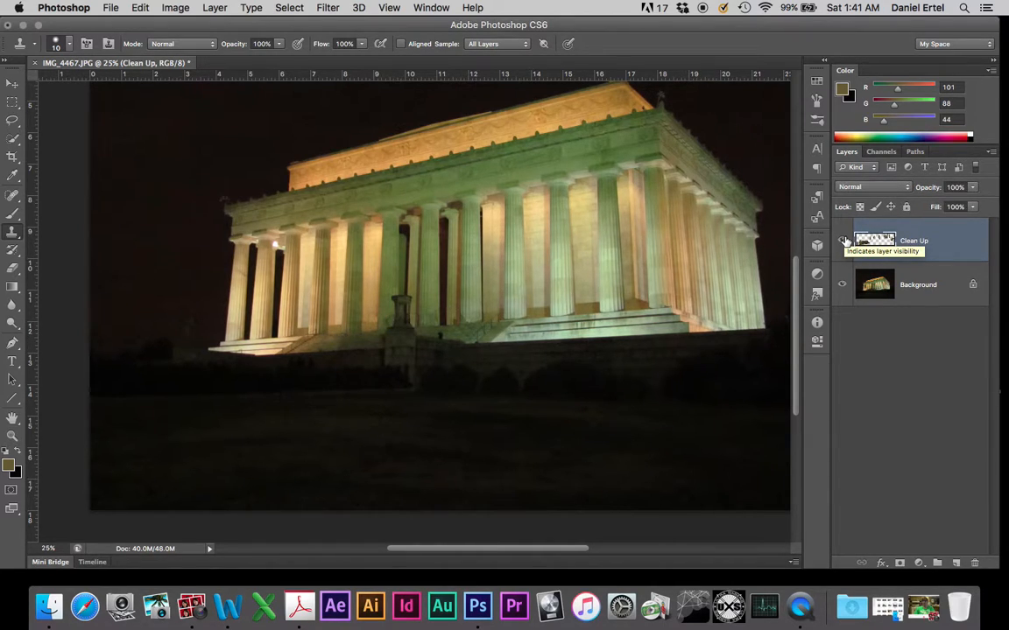
{"action": "left_click", "coordinate": [843, 241]}
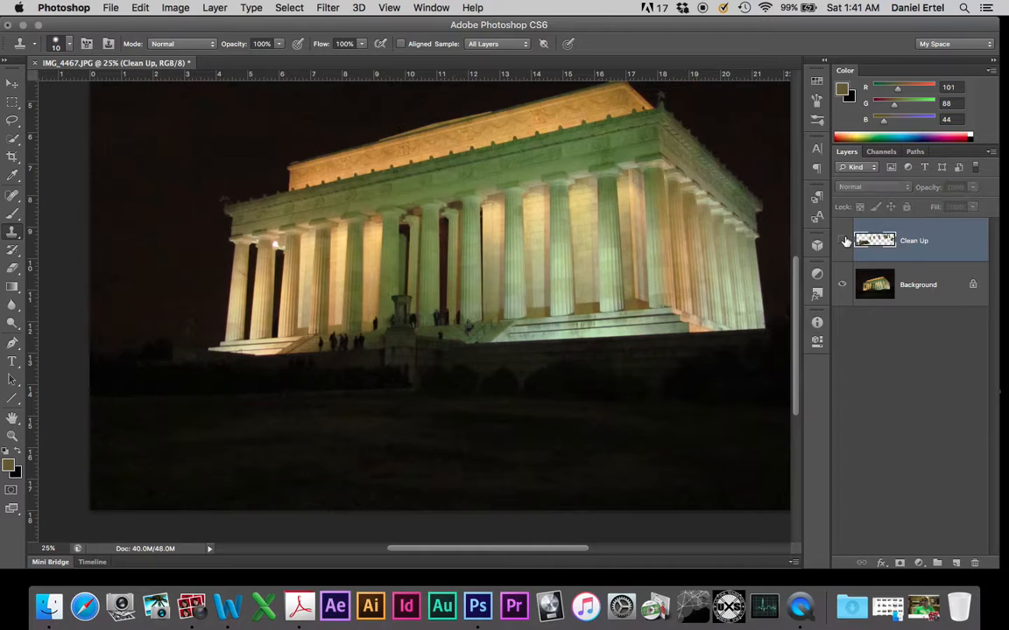
{"action": "left_click", "coordinate": [845, 241]}
{"action": "left_click", "coordinate": [845, 240]}
{"action": "left_click", "coordinate": [844, 241]}
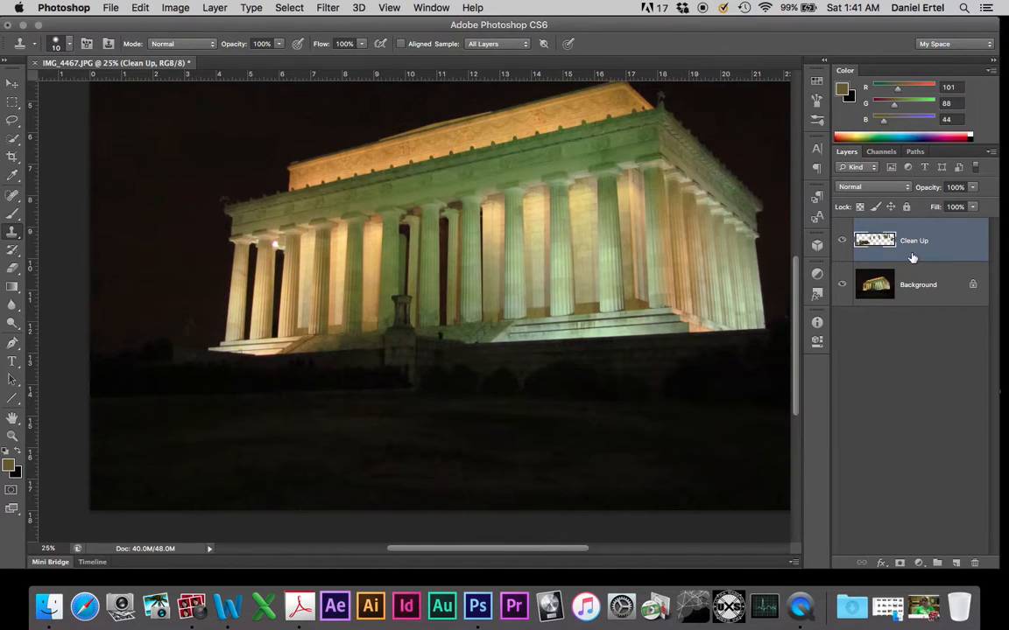
{"action": "left_click", "coordinate": [845, 243]}
{"action": "left_click", "coordinate": [845, 242]}
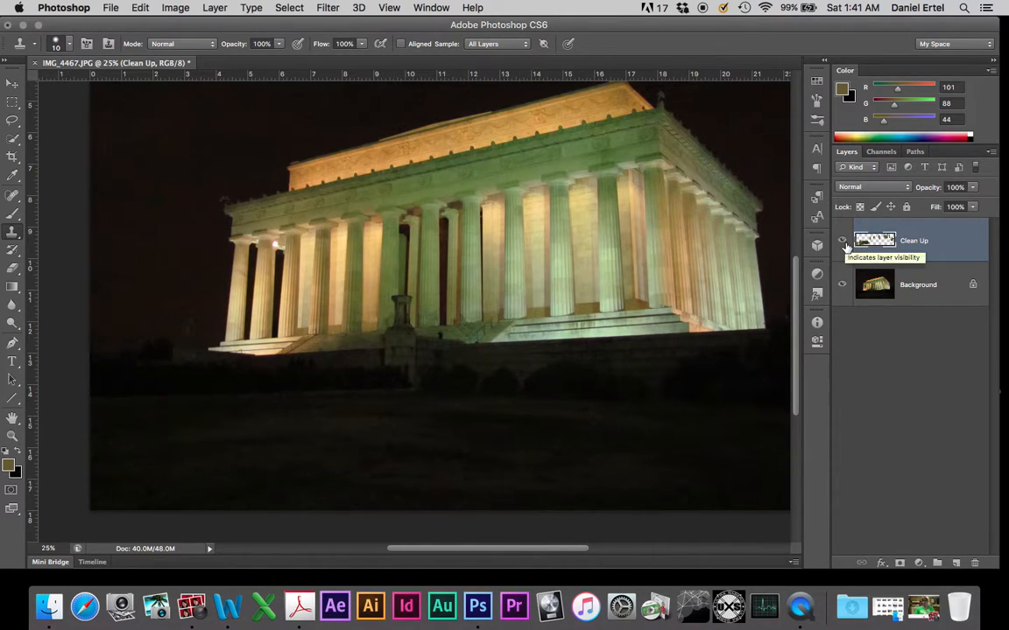
{"action": "left_click", "coordinate": [845, 243]}
{"action": "left_click", "coordinate": [845, 243]}
{"action": "left_click", "coordinate": [845, 243]}
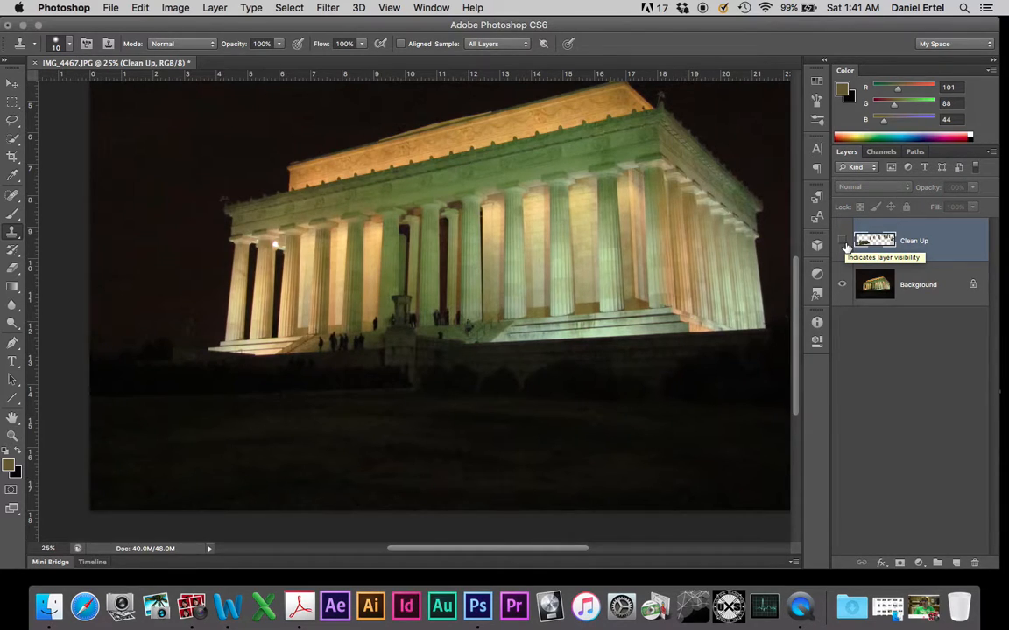
{"action": "left_click", "coordinate": [845, 243]}
Clone the pale column's fluting down to its base and yellow wall texture over the brown smudge beside the orange strip
{"action": "key", "text": "super+plus"}
{"action": "key", "text": "super+plus"}
{"action": "key", "text": "super+plus"}
{"action": "key", "text": "super+plus"}
{"action": "key", "text": "super+plus"}
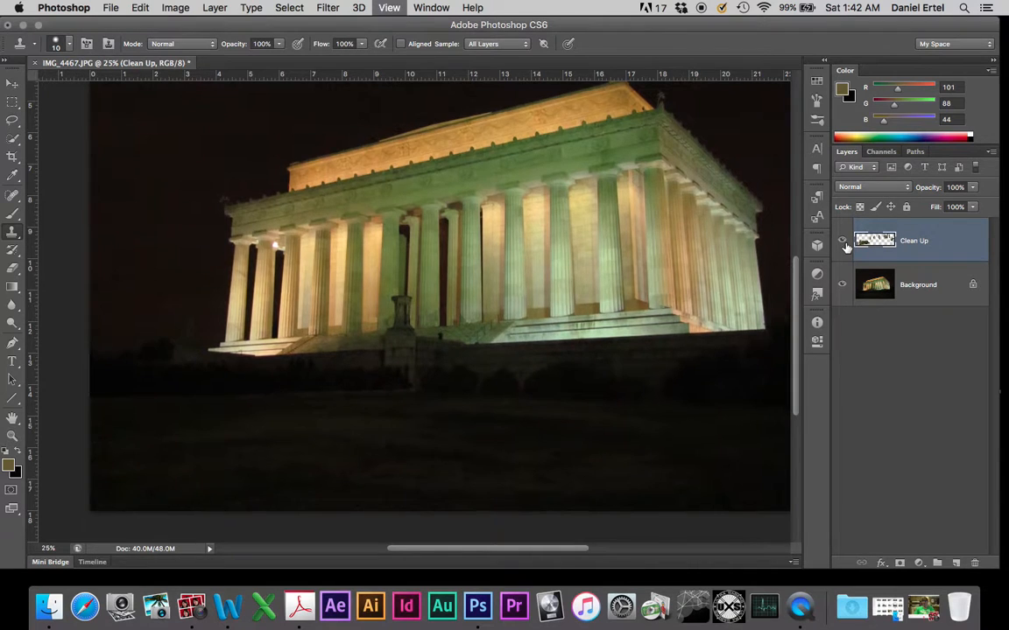
{"action": "key", "text": "super+plus"}
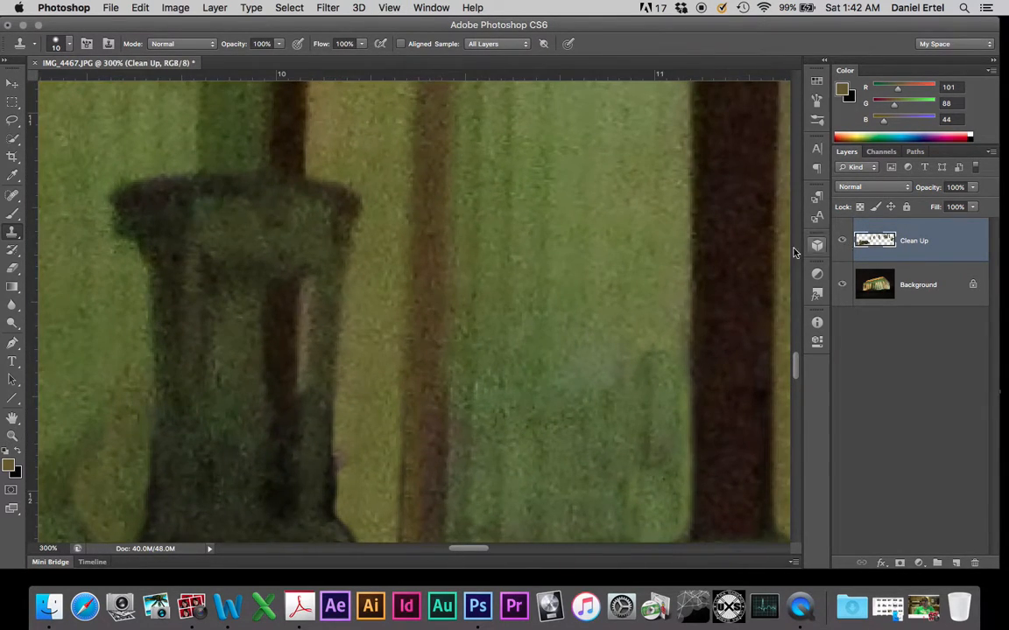
{"action": "scroll", "coordinate": [597, 316], "scroll_direction": "right", "scroll_amount": 10}
{"action": "scroll", "coordinate": [597, 317], "scroll_direction": "down", "scroll_amount": 5}
{"action": "scroll", "coordinate": [598, 317], "scroll_direction": "up", "scroll_amount": 4}
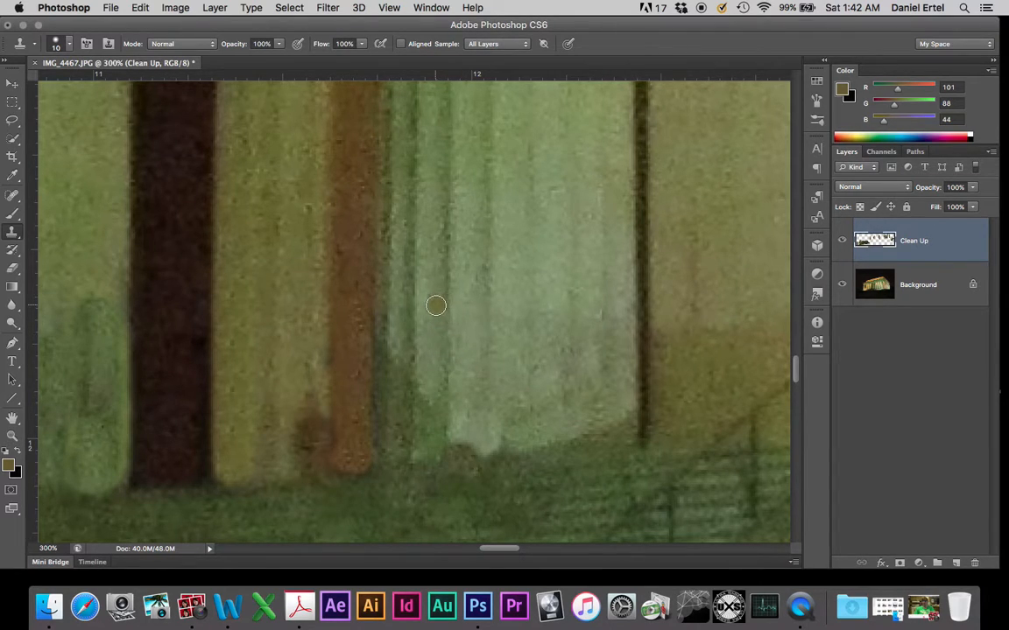
{"action": "mouse_move", "coordinate": [426, 395]}
{"action": "left_mouse_down"}
{"action": "mouse_move", "coordinate": [422, 432]}
{"action": "mouse_move", "coordinate": [432, 396]}
{"action": "mouse_move", "coordinate": [428, 454]}
{"action": "left_mouse_up"}
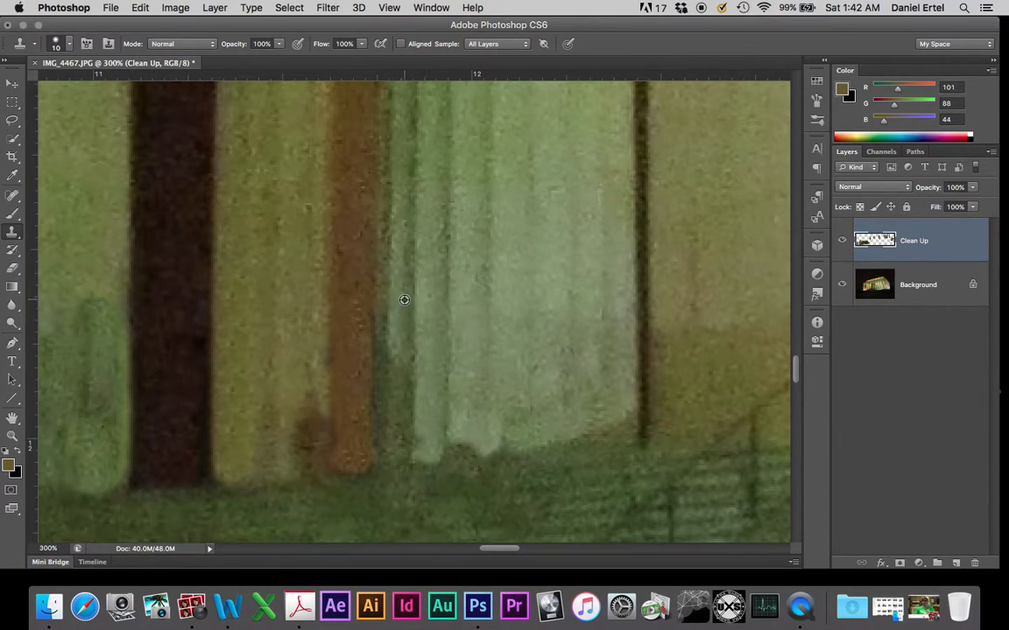
{"action": "mouse_move", "coordinate": [401, 355]}
{"action": "left_mouse_down"}
{"action": "mouse_move", "coordinate": [399, 453]}
{"action": "mouse_move", "coordinate": [381, 331]}
{"action": "mouse_move", "coordinate": [382, 390]}
{"action": "mouse_move", "coordinate": [371, 352]}
{"action": "mouse_move", "coordinate": [382, 307]}
{"action": "mouse_move", "coordinate": [381, 374]}
{"action": "left_mouse_up"}
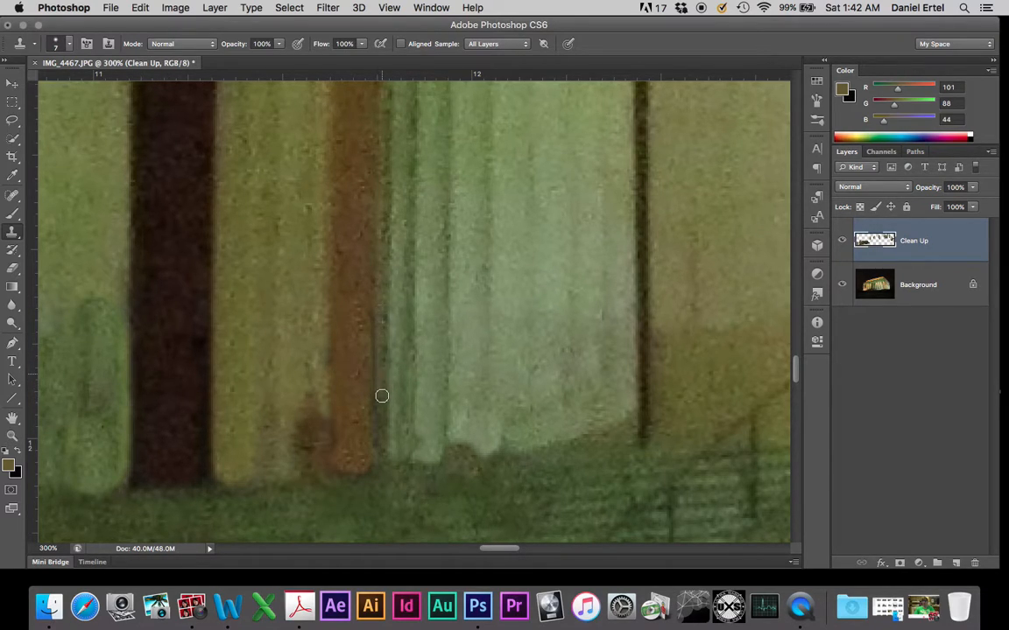
{"action": "scroll", "coordinate": [376, 460], "scroll_direction": "down", "scroll_amount": 3}
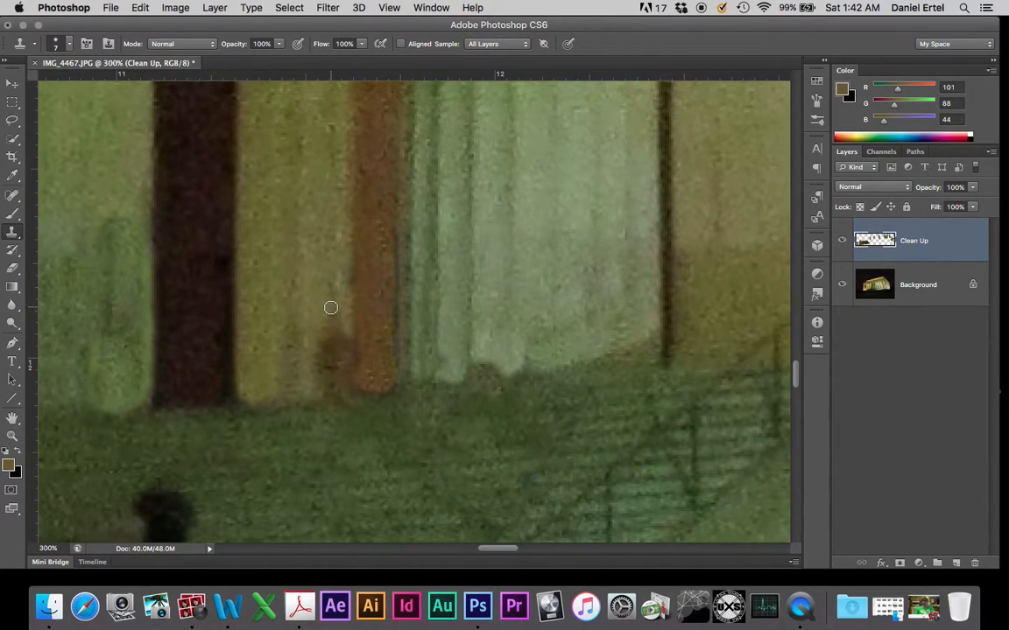
{"action": "mouse_move", "coordinate": [330, 308]}
{"action": "left_mouse_down"}
{"action": "mouse_move", "coordinate": [320, 383]}
{"action": "mouse_move", "coordinate": [331, 393]}
{"action": "mouse_move", "coordinate": [345, 384]}
{"action": "mouse_move", "coordinate": [346, 357]}
{"action": "mouse_move", "coordinate": [346, 338]}
{"action": "mouse_move", "coordinate": [332, 376]}
{"action": "mouse_move", "coordinate": [335, 293]}
{"action": "left_mouse_up"}
Clone green column texture over the yellowish patch along the pedestal's left side with the 9 px Clone Stamp
{"action": "scroll", "coordinate": [310, 382], "scroll_direction": "left", "scroll_amount": 10}
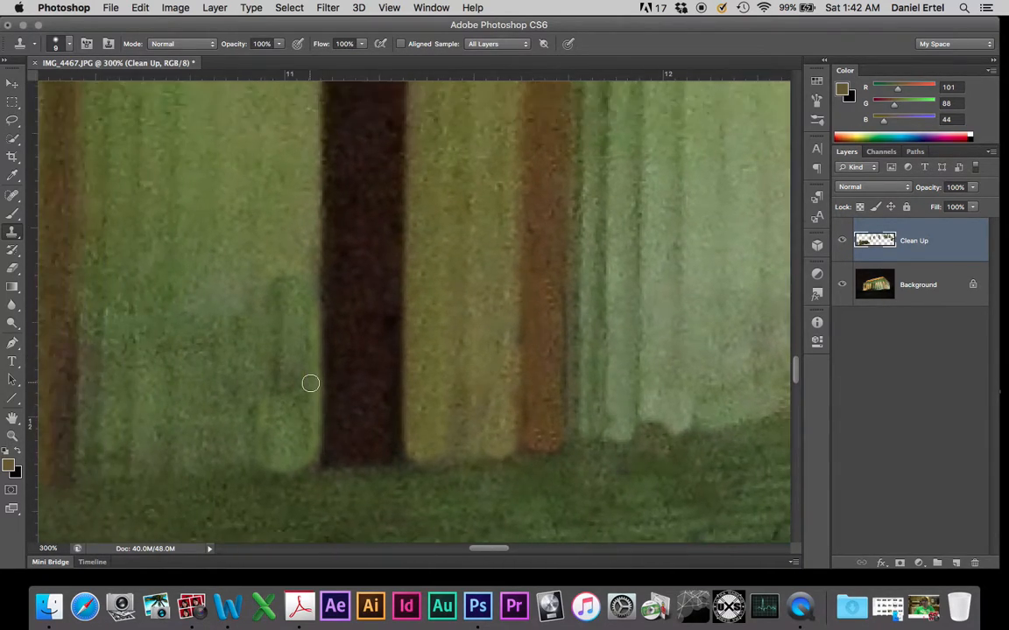
{"action": "scroll", "coordinate": [310, 383], "scroll_direction": "down", "scroll_amount": 5}
{"action": "scroll", "coordinate": [310, 382], "scroll_direction": "left", "scroll_amount": 20}
{"action": "scroll", "coordinate": [310, 383], "scroll_direction": "up", "scroll_amount": 3}
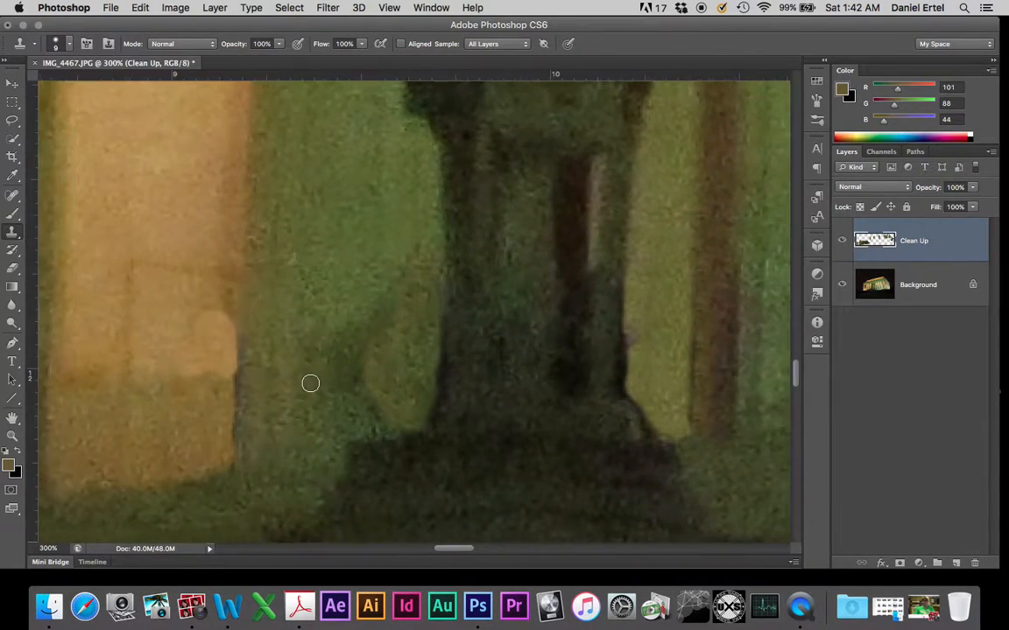
{"action": "mouse_move", "coordinate": [436, 297]}
{"action": "left_mouse_down"}
{"action": "mouse_move", "coordinate": [417, 341]}
{"action": "mouse_move", "coordinate": [393, 338]}
{"action": "mouse_move", "coordinate": [393, 379]}
{"action": "mouse_move", "coordinate": [403, 346]}
{"action": "mouse_move", "coordinate": [404, 382]}
{"action": "mouse_move", "coordinate": [413, 339]}
{"action": "mouse_move", "coordinate": [417, 400]}
{"action": "mouse_move", "coordinate": [425, 359]}
{"action": "mouse_move", "coordinate": [433, 418]}
{"action": "mouse_move", "coordinate": [432, 330]}
{"action": "mouse_move", "coordinate": [446, 304]}
{"action": "mouse_move", "coordinate": [407, 320]}
{"action": "mouse_move", "coordinate": [440, 335]}
{"action": "mouse_move", "coordinate": [450, 300]}
{"action": "mouse_move", "coordinate": [407, 365]}
{"action": "left_mouse_up"}
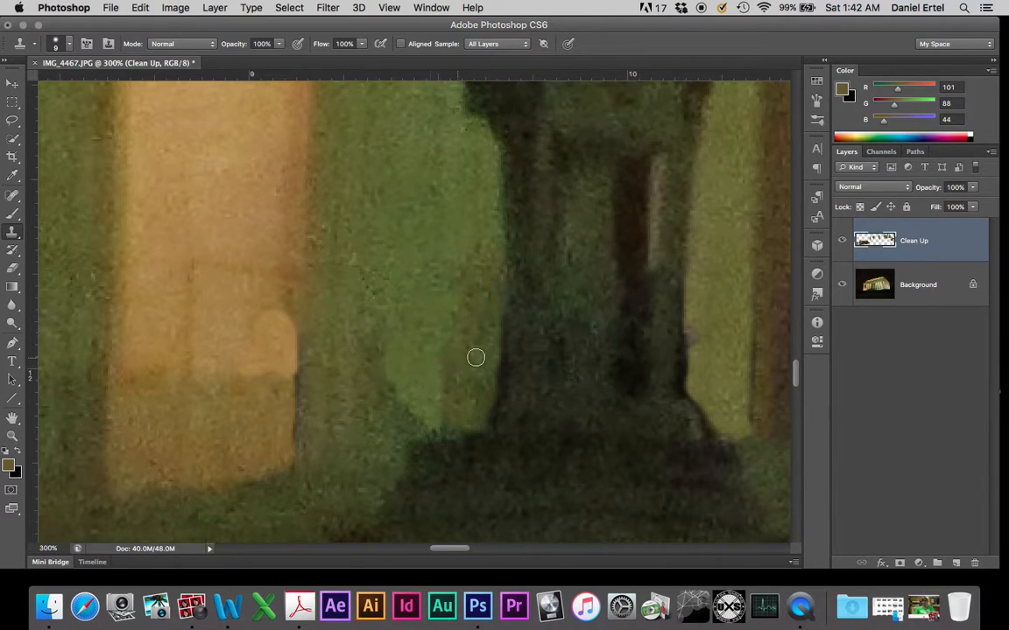
Examine the column bases around the pedestal and the overall photo for remaining cloning flaws
{"action": "scroll", "coordinate": [475, 357], "scroll_direction": "down", "scroll_amount": 5}
{"action": "scroll", "coordinate": [476, 357], "scroll_direction": "left", "scroll_amount": 10}
{"action": "scroll", "coordinate": [476, 357], "scroll_direction": "down", "scroll_amount": 5}
{"action": "scroll", "coordinate": [476, 359], "scroll_direction": "up", "scroll_amount": 5}
{"action": "scroll", "coordinate": [476, 359], "scroll_direction": "right", "scroll_amount": 3}
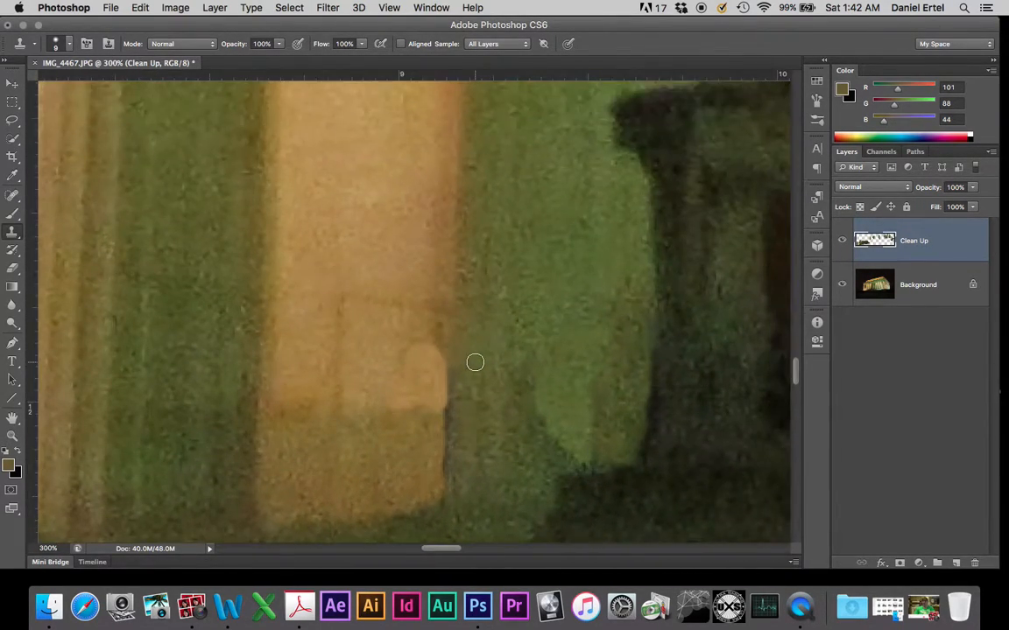
{"action": "scroll", "coordinate": [474, 362], "scroll_direction": "down", "scroll_amount": 5}
{"action": "scroll", "coordinate": [410, 386], "scroll_direction": "up", "scroll_amount": 4}
{"action": "scroll", "coordinate": [410, 386], "scroll_direction": "right", "scroll_amount": 4}
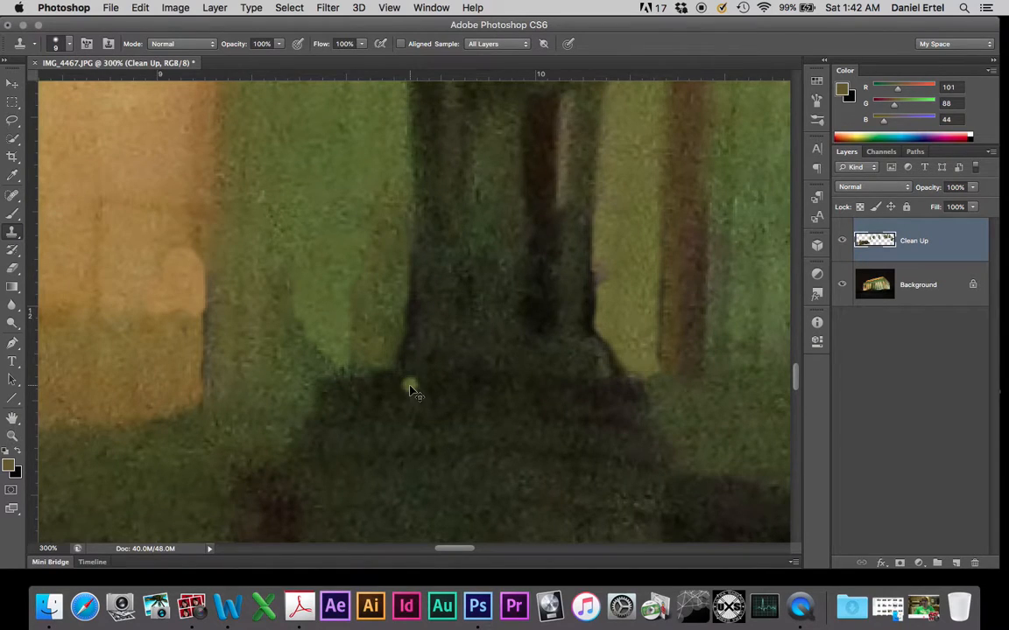
{"action": "scroll", "coordinate": [412, 389], "scroll_direction": "down", "scroll_amount": 10}
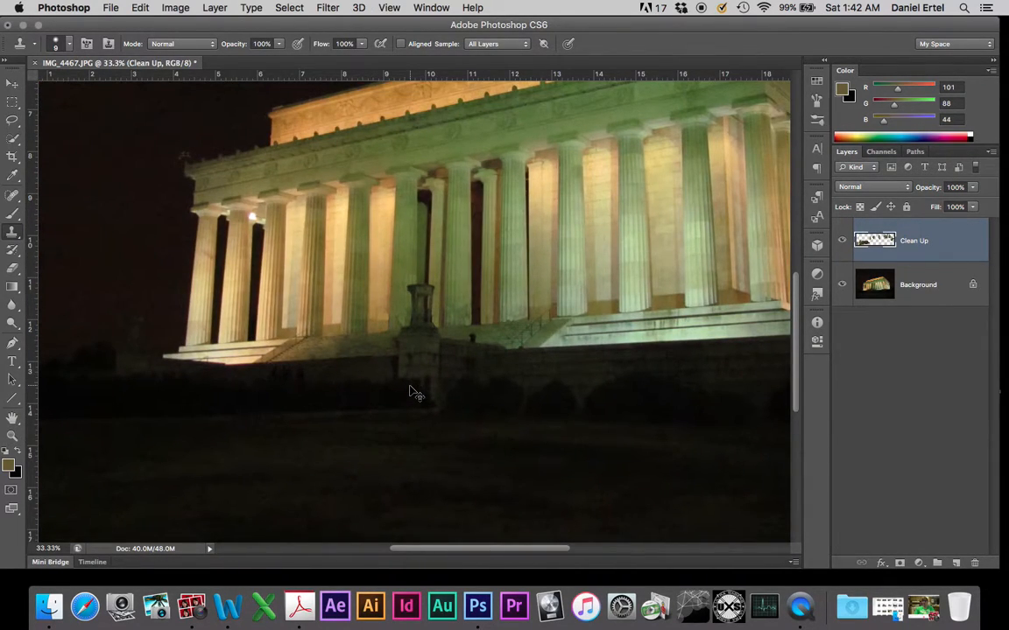
{"action": "scroll", "coordinate": [411, 391], "scroll_direction": "down", "scroll_amount": 1}
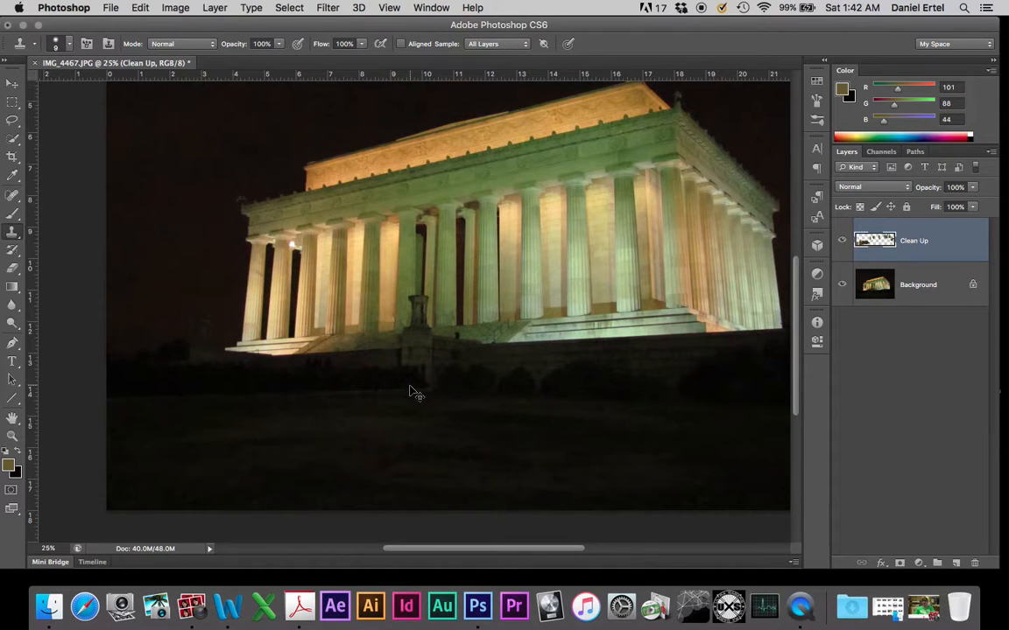
Clone lighter green texture over the dark area at the base of the column left of the pedestal
{"action": "scroll", "coordinate": [414, 391], "scroll_direction": "up", "scroll_amount": 7}
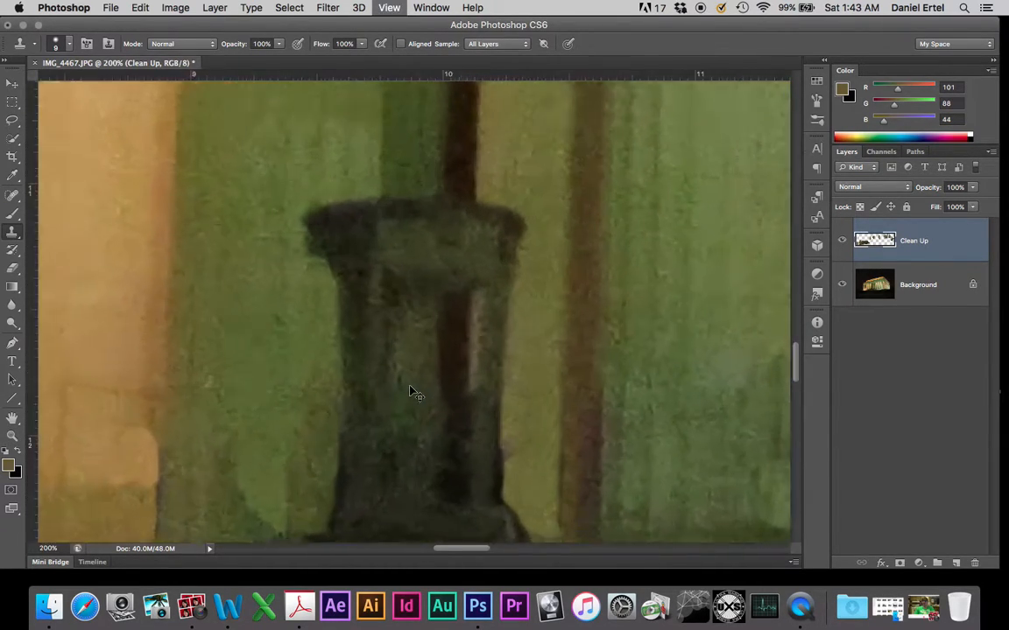
{"action": "scroll", "coordinate": [410, 386], "scroll_direction": "down", "scroll_amount": 5}
{"action": "scroll", "coordinate": [410, 386], "scroll_direction": "left", "scroll_amount": 4}
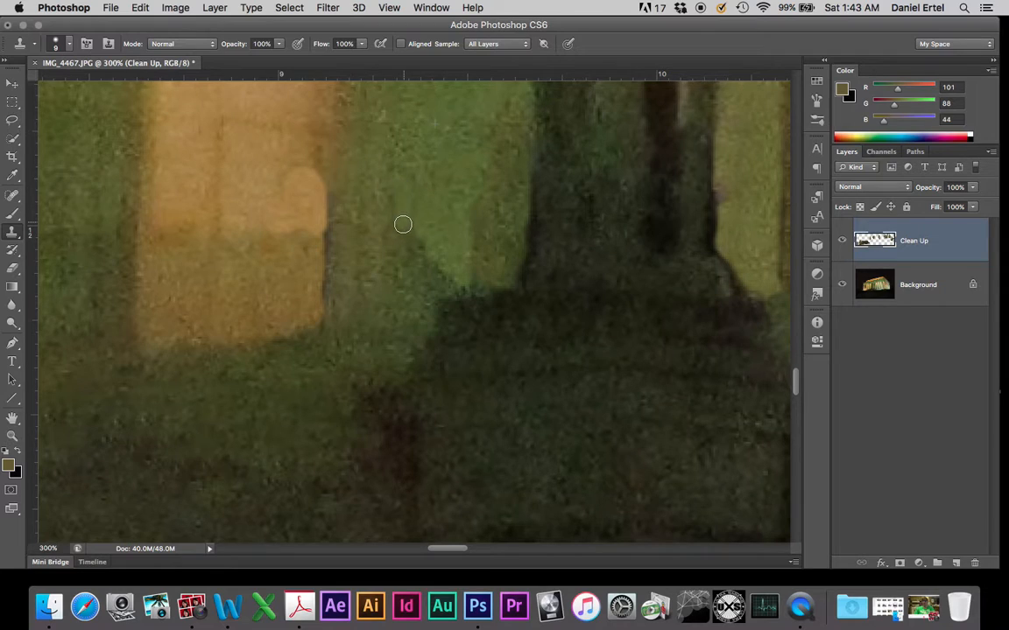
{"action": "mouse_move", "coordinate": [396, 220]}
{"action": "left_mouse_down"}
{"action": "mouse_move", "coordinate": [388, 290]}
{"action": "mouse_move", "coordinate": [428, 299]}
{"action": "mouse_move", "coordinate": [444, 286]}
{"action": "mouse_move", "coordinate": [403, 240]}
{"action": "mouse_move", "coordinate": [415, 253]}
{"action": "left_mouse_up"}
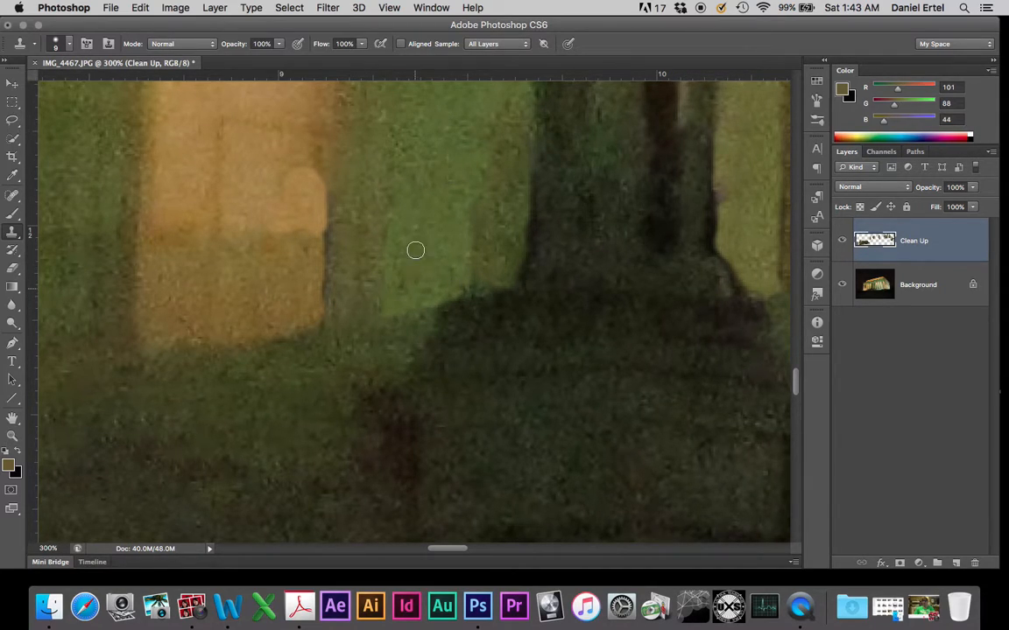
{"action": "key", "text": "super+0"}
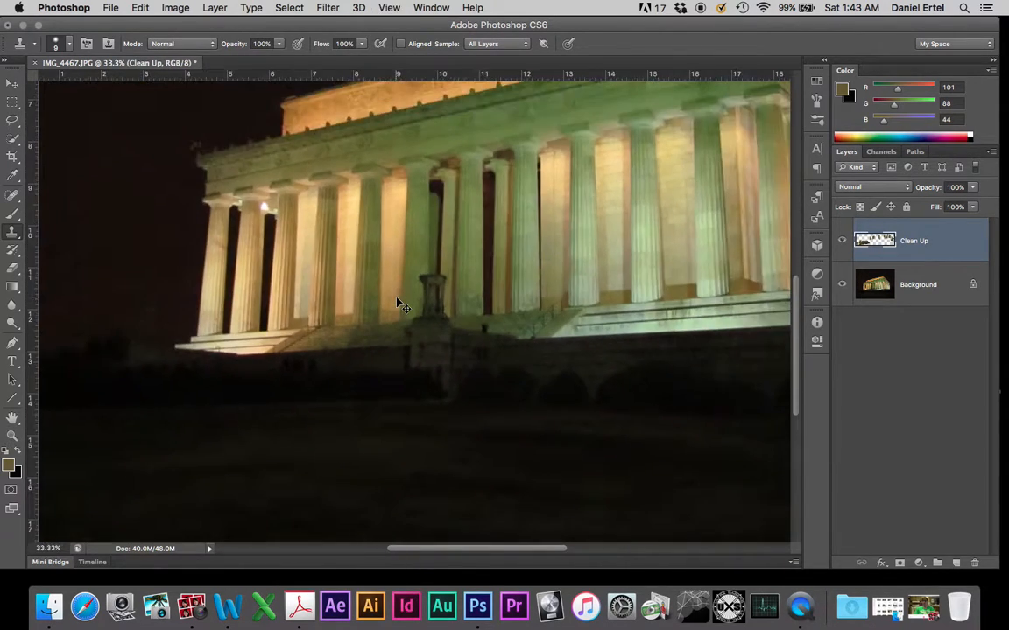
{"action": "key", "text": "super+minus"}
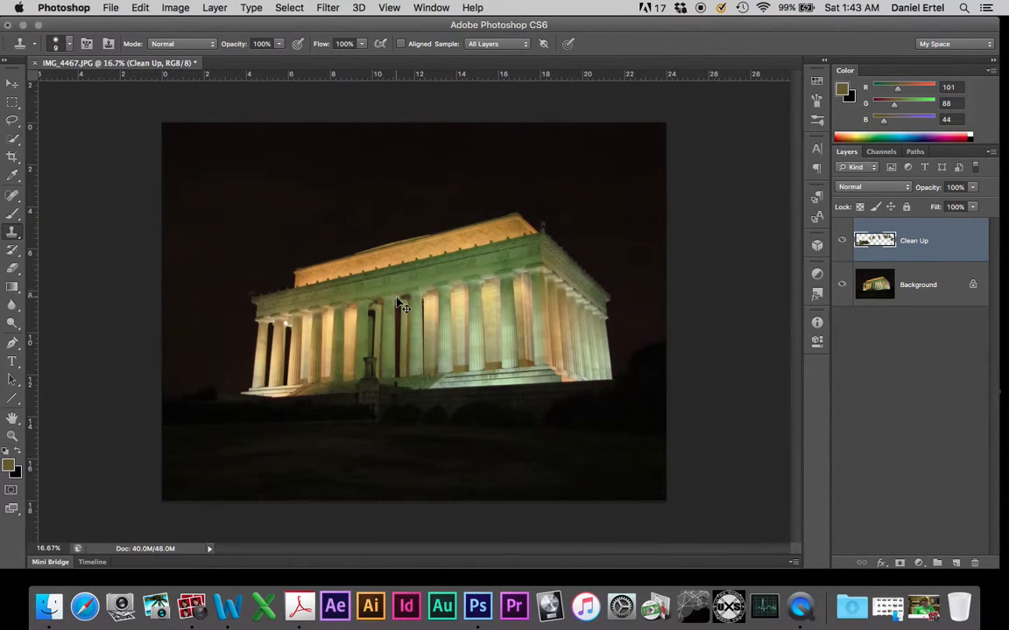
Clone yellow-green column texture over the rounded patch and dark streak left of the wide dark gap with the 9 px Clone Stamp
{"action": "key", "text": "super+plus"}
{"action": "key", "text": "super+plus"}
{"action": "key", "text": "super+plus"}
{"action": "key", "text": "super+plus"}
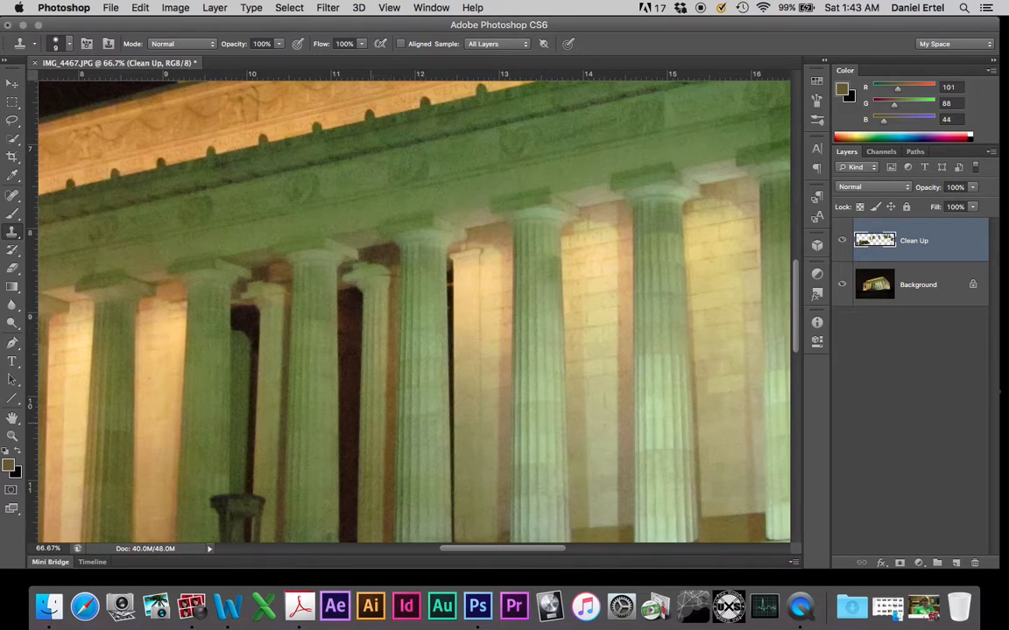
{"action": "key", "text": "super+plus"}
{"action": "key", "text": "super+plus"}
{"action": "key", "text": "super+plus"}
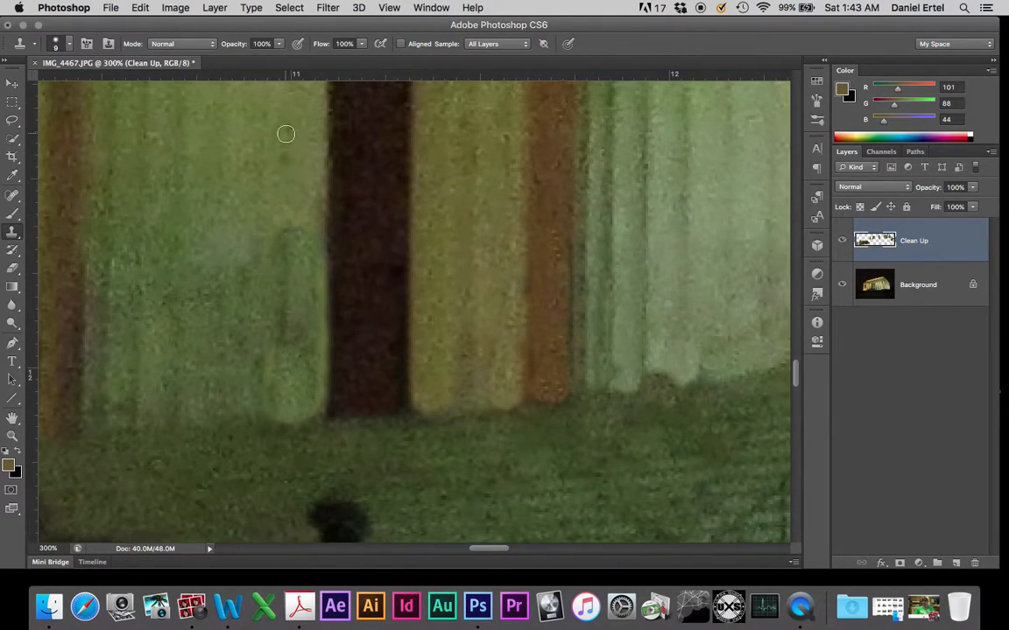
{"action": "mouse_move", "coordinate": [291, 229]}
{"action": "left_mouse_down"}
{"action": "mouse_move", "coordinate": [280, 282]}
{"action": "mouse_move", "coordinate": [295, 304]}
{"action": "mouse_move", "coordinate": [301, 352]}
{"action": "mouse_move", "coordinate": [302, 300]}
{"action": "left_mouse_up"}
{"action": "left_click_drag", "start_coordinate": [302, 243], "coordinate": [309, 402]}
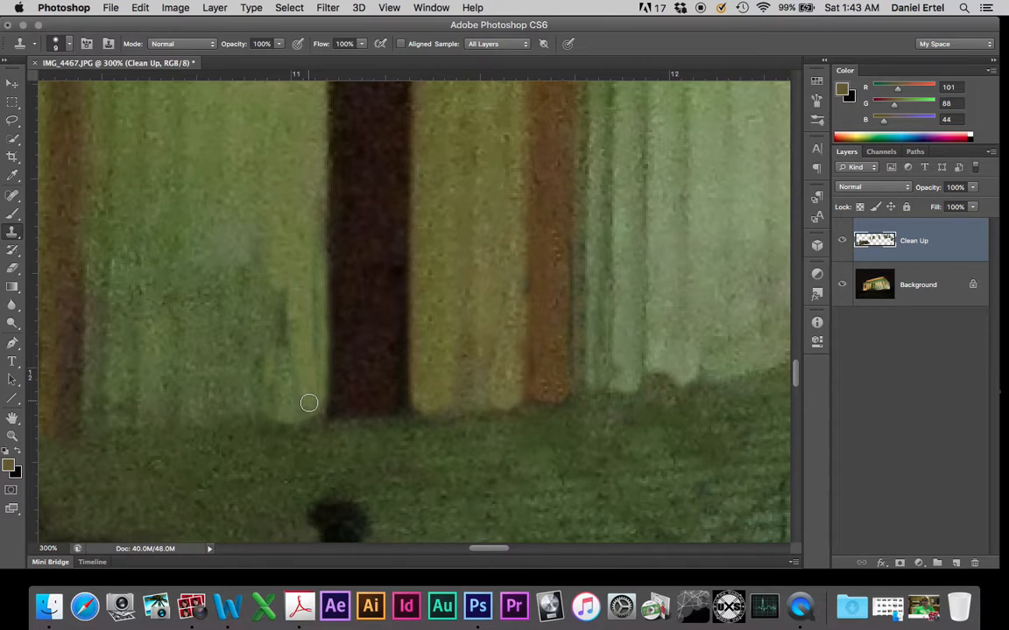
{"action": "mouse_move", "coordinate": [280, 289]}
{"action": "left_mouse_down"}
{"action": "mouse_move", "coordinate": [278, 414]}
{"action": "mouse_move", "coordinate": [289, 338]}
{"action": "mouse_move", "coordinate": [290, 415]}
{"action": "mouse_move", "coordinate": [261, 274]}
{"action": "mouse_move", "coordinate": [264, 305]}
{"action": "left_mouse_up"}
Blend the cloned patch at the green column's base beside the wide dark gap with the 30 px content-aware Spot Healing Brush
{"action": "key", "text": "super+minus"}
{"action": "key", "text": "super+minus"}
{"action": "key", "text": "super+minus"}
{"action": "key", "text": "super+minus"}
{"action": "key", "text": "super+minus"}
{"action": "key", "text": "super+minus"}
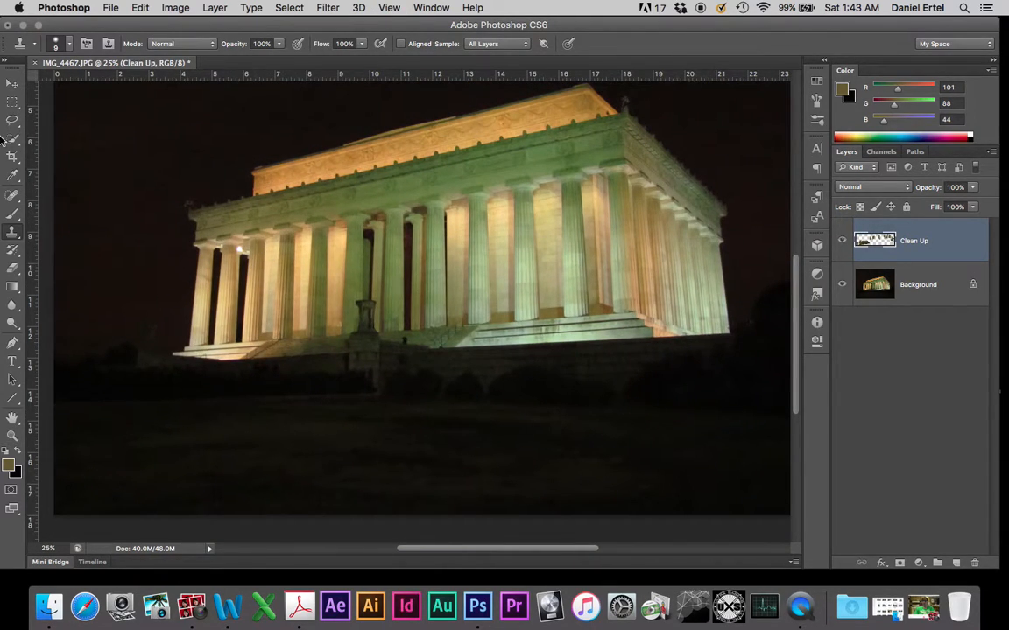
{"action": "left_click", "coordinate": [12, 195]}
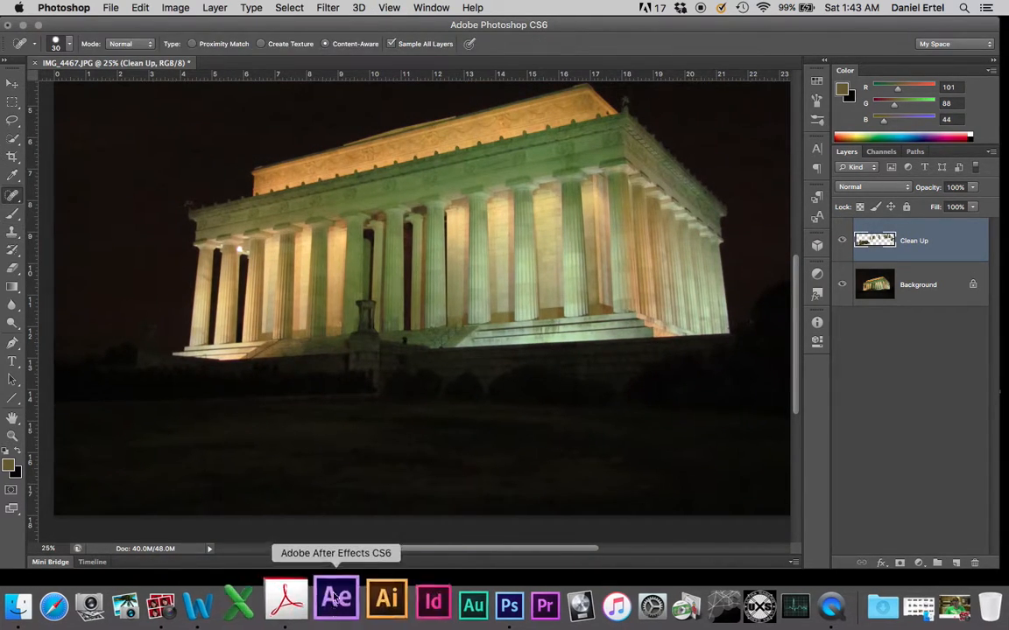
{"action": "key", "text": "super+plus"}
{"action": "key", "text": "super+plus"}
{"action": "key", "text": "super+plus"}
{"action": "key", "text": "super+plus"}
{"action": "key", "text": "super+plus"}
{"action": "key", "text": "super+plus"}
{"action": "key", "text": "super+plus"}
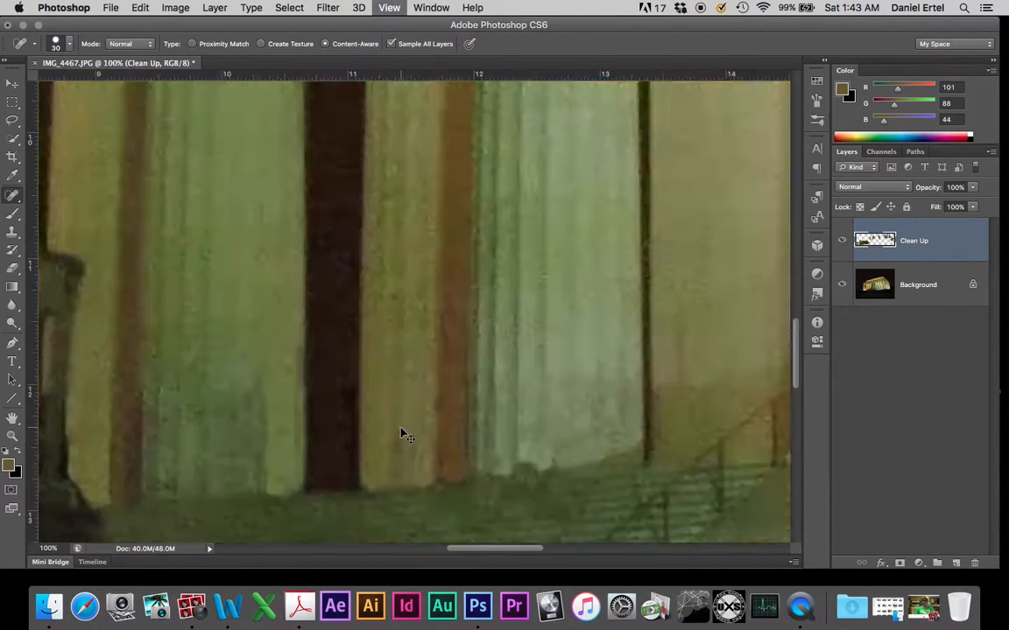
{"action": "key", "text": "super+minus"}
{"action": "key", "text": "super+minus"}
{"action": "key", "text": "super+minus"}
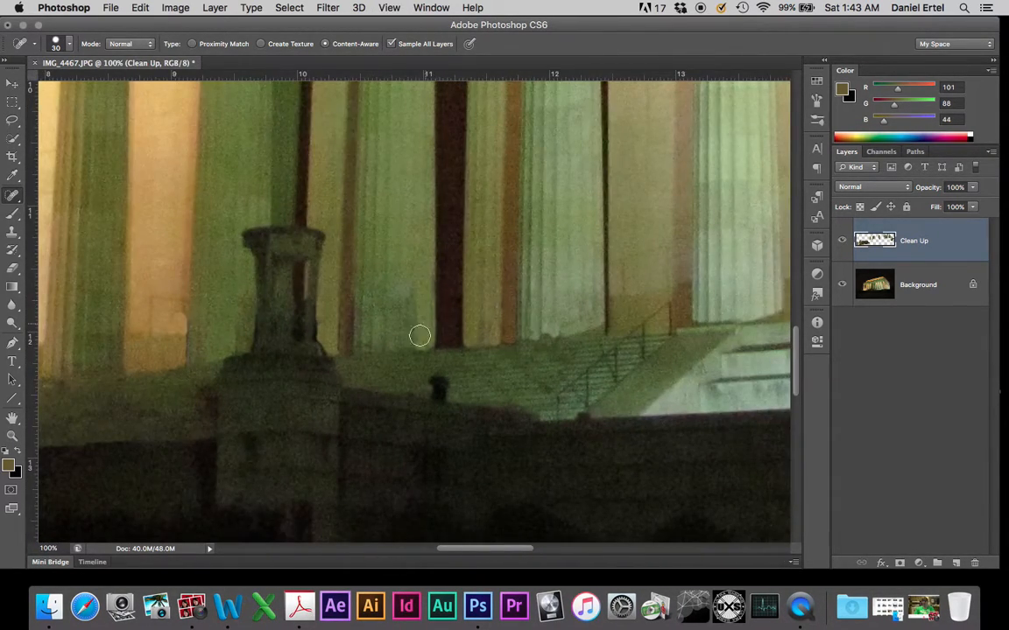
{"action": "left_click_drag", "start_coordinate": [418, 340], "coordinate": [421, 296]}
Heal the rounded clone mark and edge on the lower orange wall left of the pedestal with the 30 px Spot Healing Brush
{"action": "scroll", "coordinate": [428, 447], "scroll_direction": "left", "scroll_amount": 5}
{"action": "left_click_drag", "start_coordinate": [302, 300], "coordinate": [292, 254]}
{"action": "left_click", "coordinate": [265, 319]}
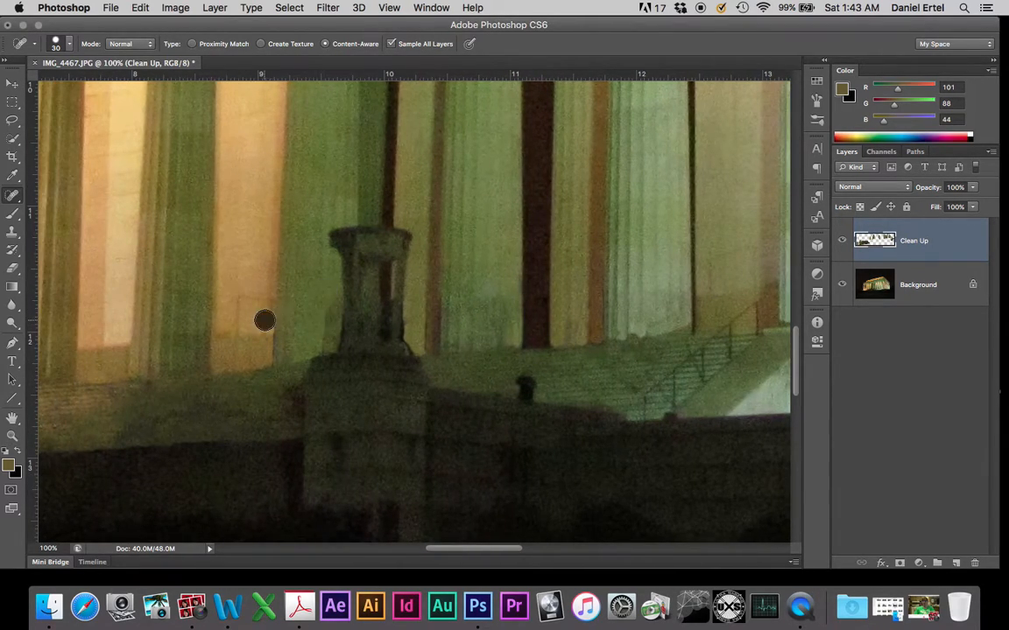
{"action": "left_click", "coordinate": [259, 331]}
{"action": "scroll", "coordinate": [203, 367], "scroll_direction": "left", "scroll_amount": 3}
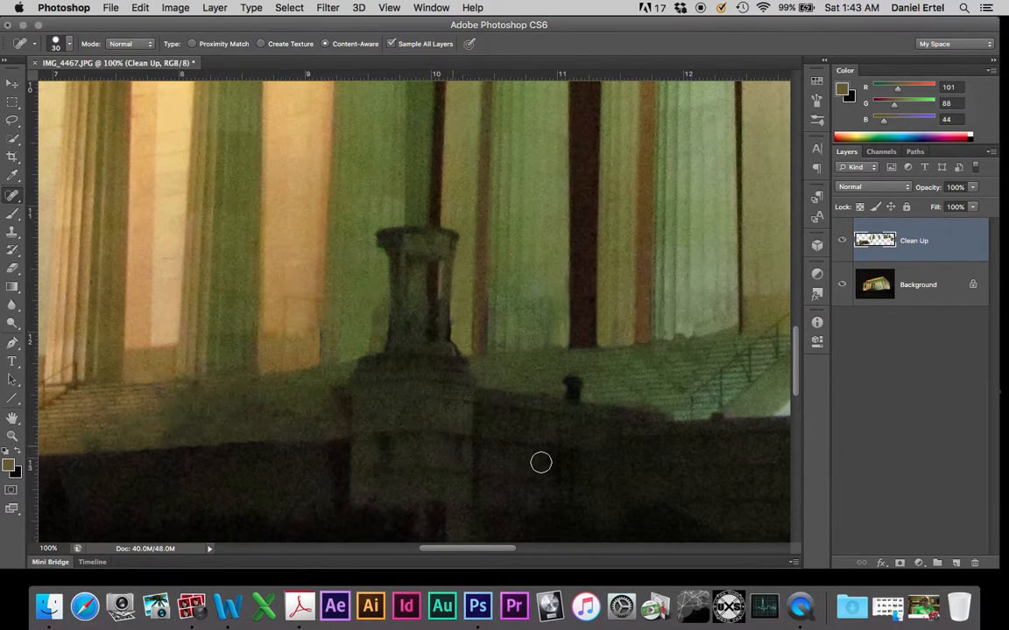
Inspect the retouched memorial base and compare the photo with and without the Clean Up layer
{"action": "scroll", "coordinate": [560, 447], "scroll_direction": "right", "scroll_amount": 8}
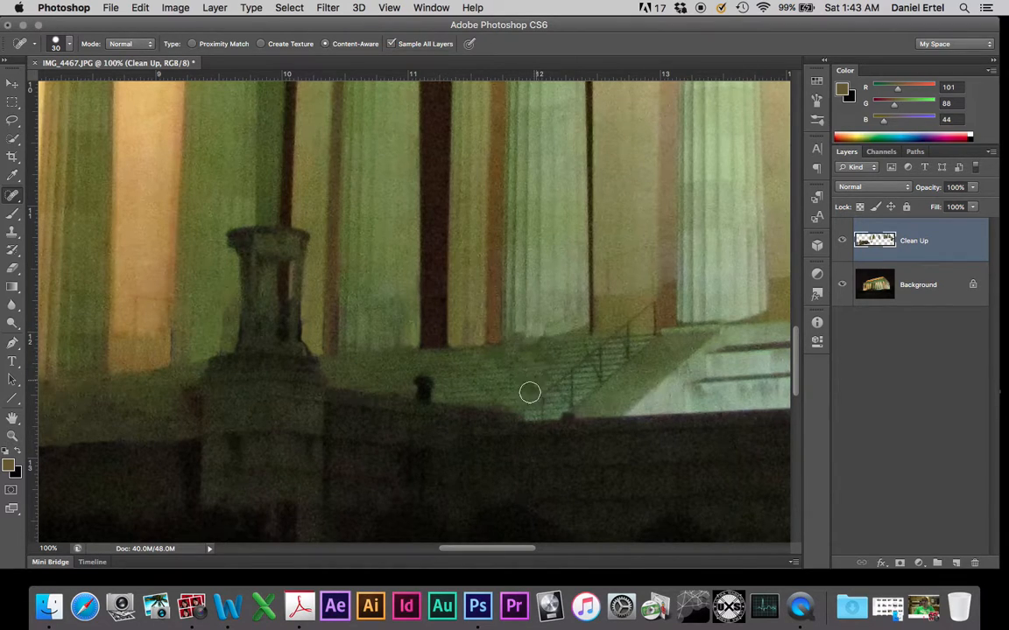
{"action": "scroll", "coordinate": [552, 304], "scroll_direction": "right", "scroll_amount": 4}
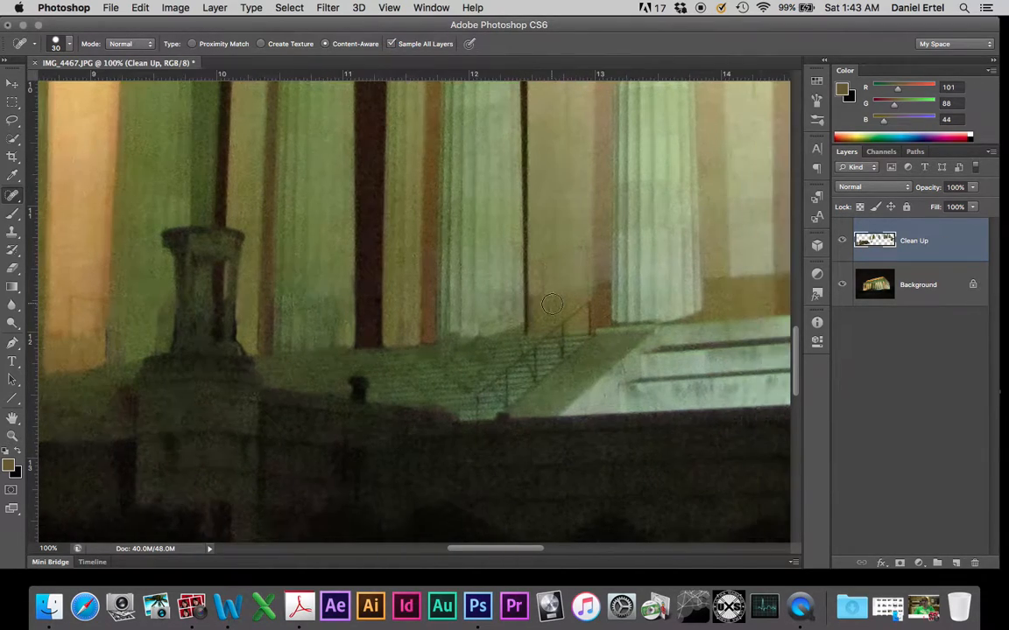
{"action": "scroll", "coordinate": [551, 309], "scroll_direction": "down", "scroll_amount": 5}
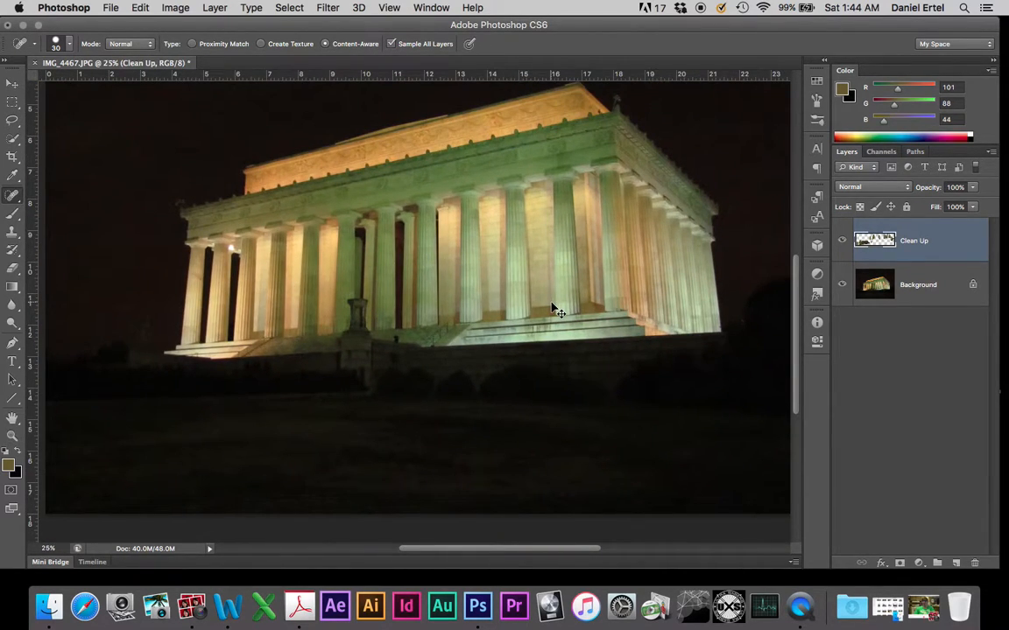
{"action": "scroll", "coordinate": [553, 310], "scroll_direction": "down", "scroll_amount": 1}
{"action": "scroll", "coordinate": [551, 308], "scroll_direction": "up", "scroll_amount": 1}
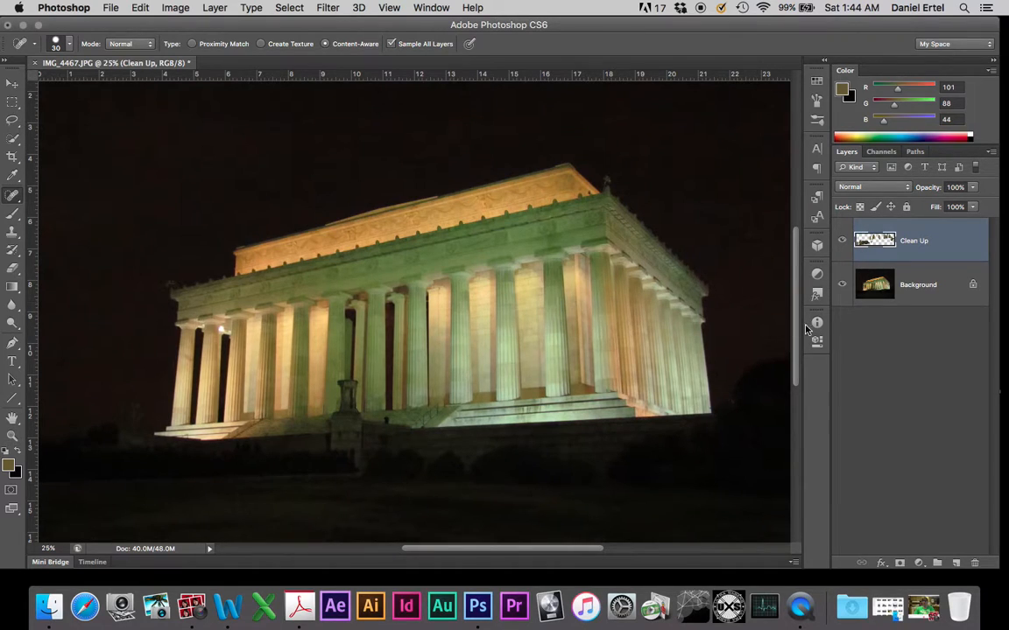
{"action": "left_click", "coordinate": [842, 241]}
{"action": "left_click", "coordinate": [845, 242]}
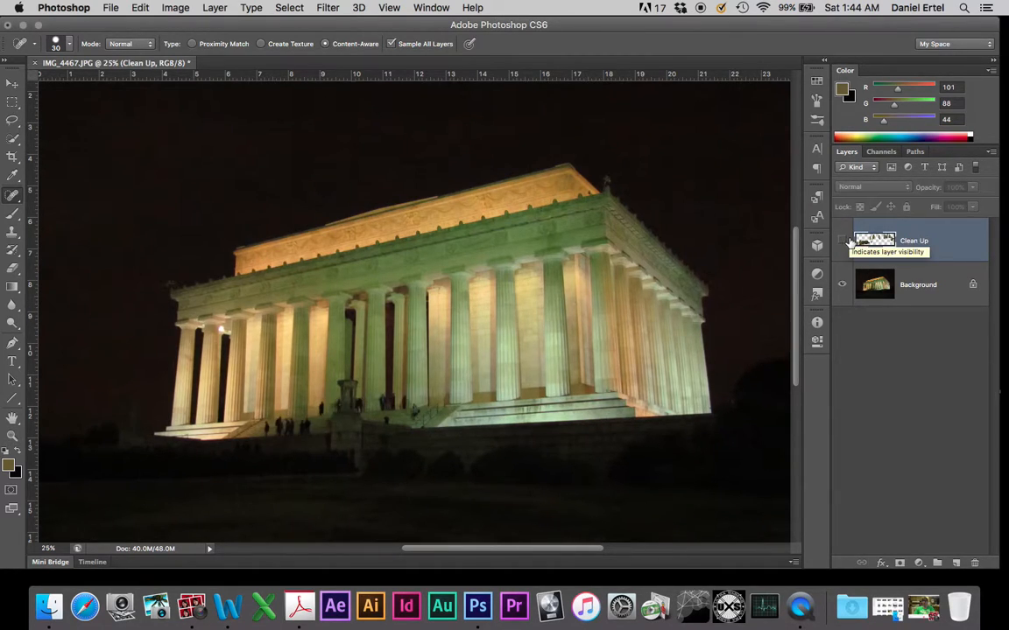
{"action": "left_click", "coordinate": [846, 242]}
{"action": "left_click", "coordinate": [844, 242]}
Heal the uneven dark patch on the steps left of the pedestal with the 30 px content-aware Spot Healing Brush
{"action": "key", "text": "super+equal"}
{"action": "key", "text": "super+equal"}
{"action": "key", "text": "super+equal"}
{"action": "key", "text": "super+equal"}
{"action": "key", "text": "super+equal"}
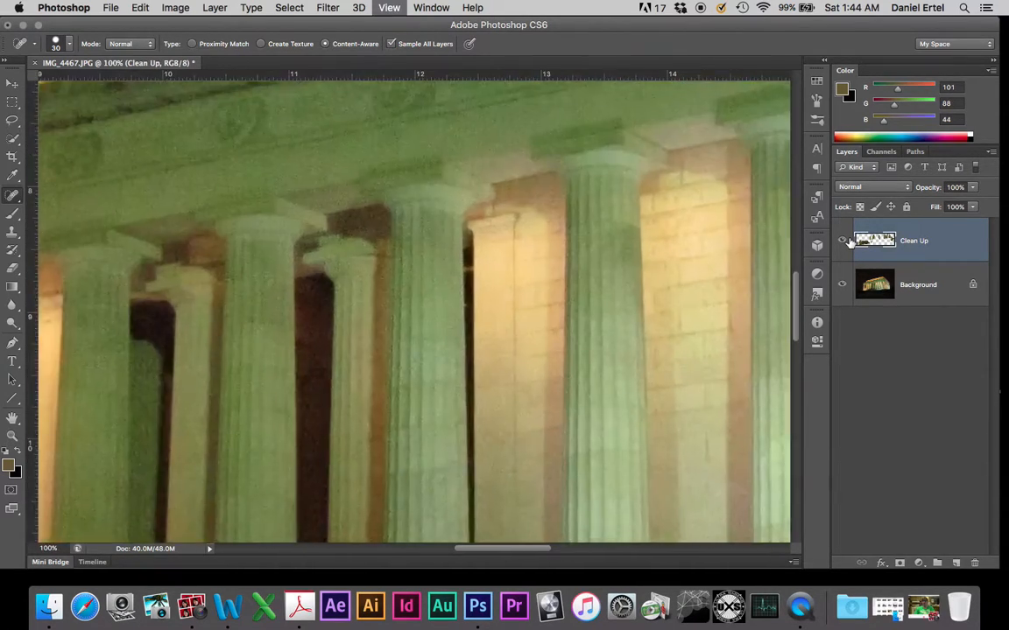
{"action": "scroll", "coordinate": [585, 360], "scroll_direction": "down", "scroll_amount": 5}
{"action": "scroll", "coordinate": [585, 360], "scroll_direction": "left", "scroll_amount": 5}
{"action": "scroll", "coordinate": [585, 360], "scroll_direction": "down", "scroll_amount": 5}
{"action": "scroll", "coordinate": [584, 360], "scroll_direction": "left", "scroll_amount": 5}
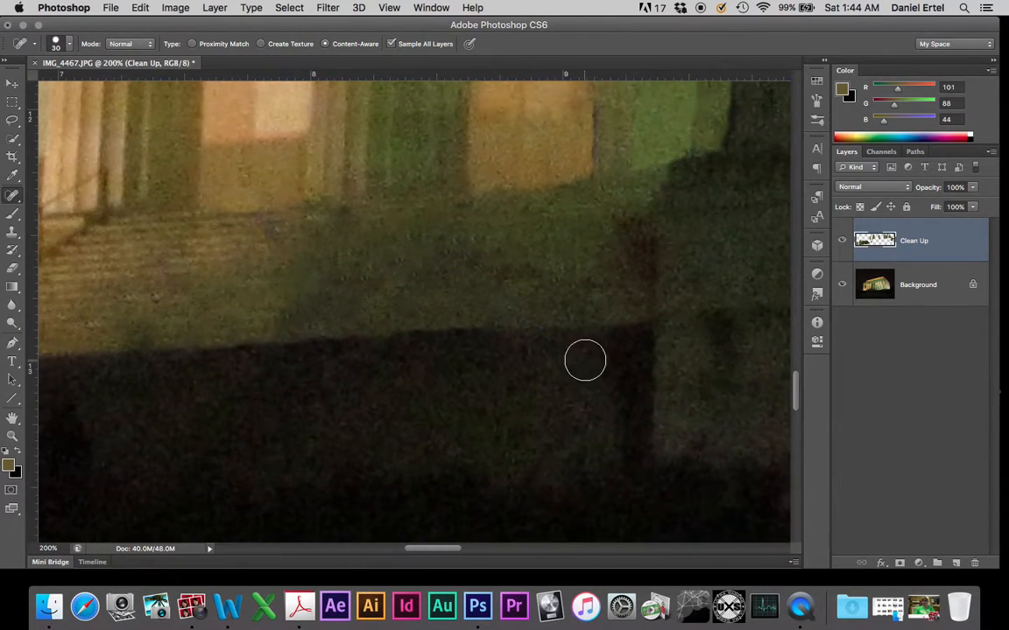
{"action": "mouse_move", "coordinate": [506, 281]}
{"action": "left_mouse_down"}
{"action": "mouse_move", "coordinate": [525, 274]}
{"action": "mouse_move", "coordinate": [300, 281]}
{"action": "left_mouse_up"}
{"action": "left_click", "coordinate": [461, 282]}
{"action": "left_click_drag", "start_coordinate": [440, 303], "coordinate": [300, 306]}
{"action": "scroll", "coordinate": [452, 307], "scroll_direction": "down", "scroll_amount": 4}
{"action": "scroll", "coordinate": [451, 307], "scroll_direction": "right", "scroll_amount": 8}
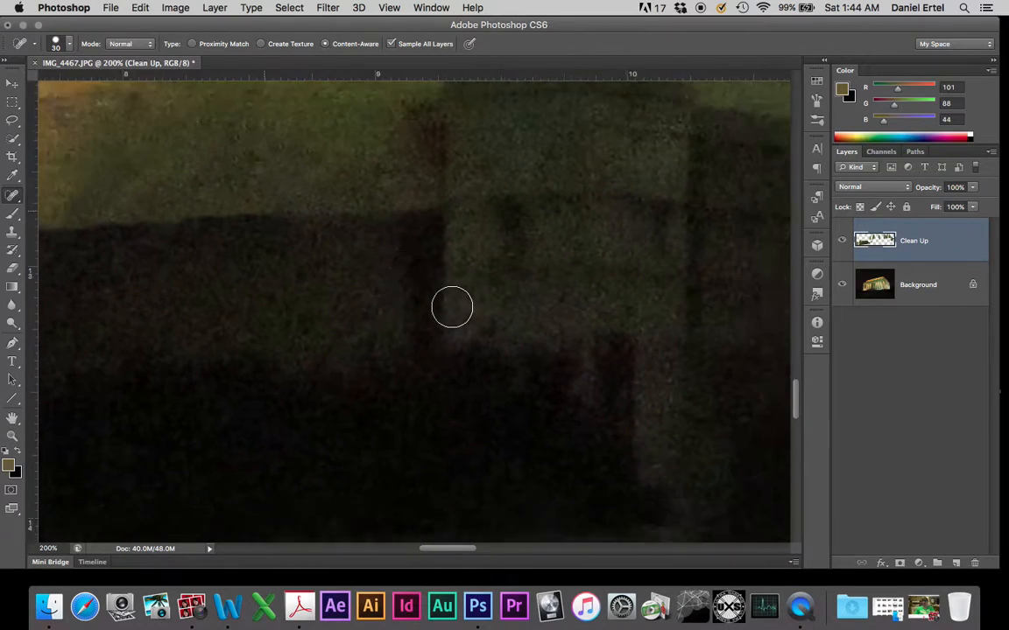
Remove the purplish fleck on the pedestal's right edge with the 9 px Clone Stamp, sampling the adjacent yellow-green wall
{"action": "scroll", "coordinate": [452, 307], "scroll_direction": "up", "scroll_amount": 6}
{"action": "scroll", "coordinate": [451, 306], "scroll_direction": "up", "scroll_amount": 5}
{"action": "scroll", "coordinate": [451, 306], "scroll_direction": "left", "scroll_amount": 3}
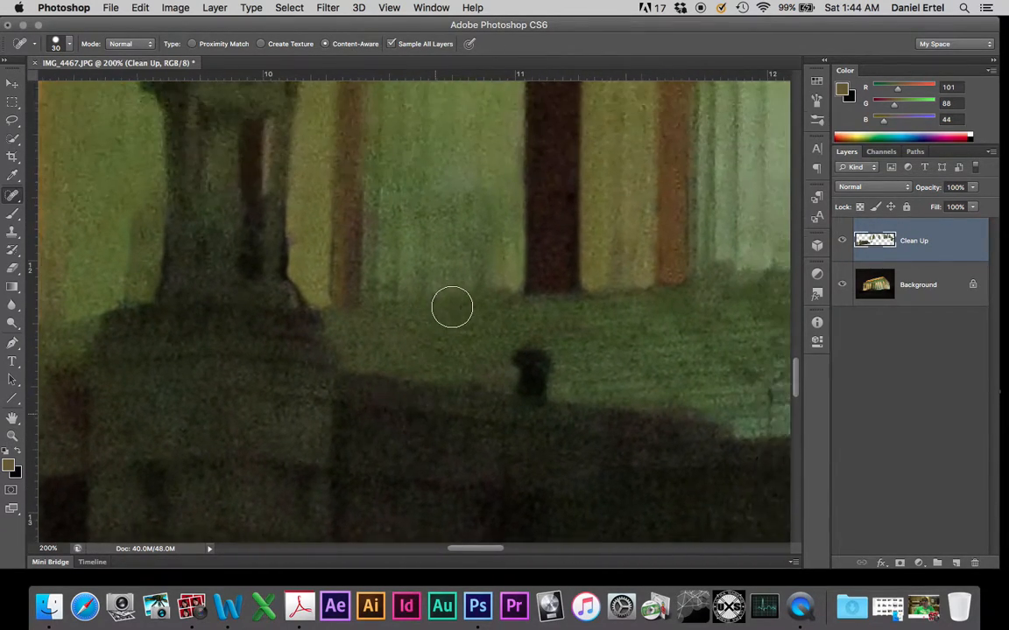
{"action": "key", "text": "super+equal"}
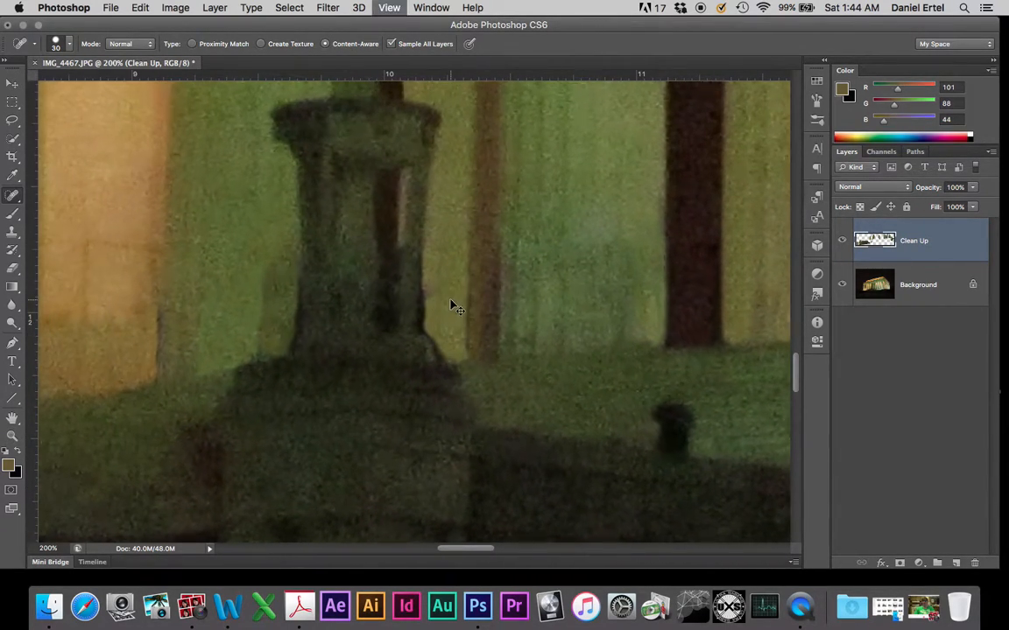
{"action": "key", "text": "bracketleft"}
{"action": "key", "text": "bracketleft"}
{"action": "key", "text": "bracketleft"}
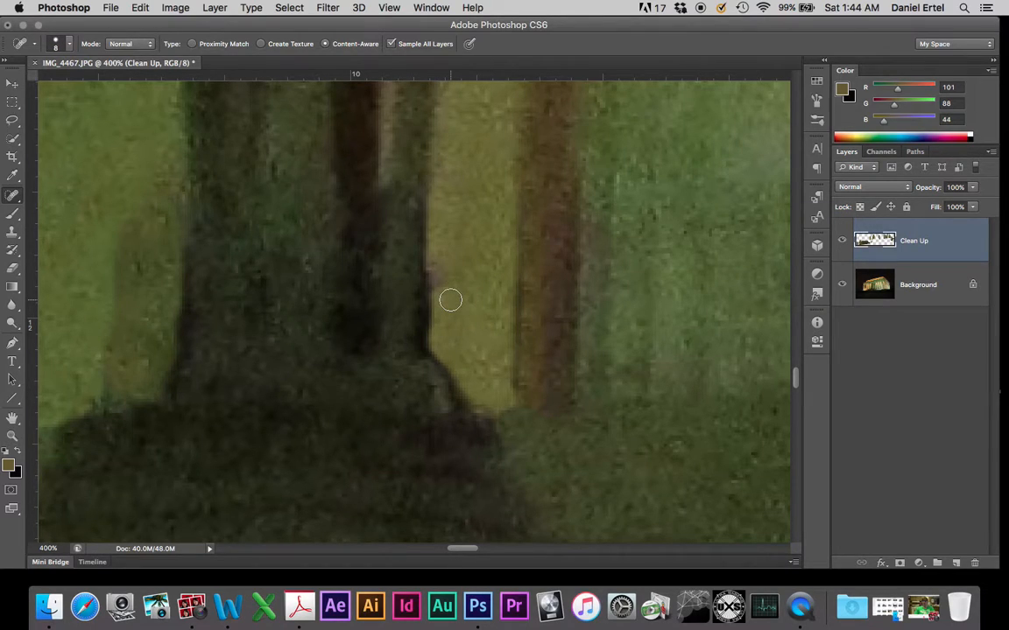
{"action": "left_click_drag", "start_coordinate": [439, 275], "coordinate": [438, 293]}
{"action": "left_click", "coordinate": [12, 231]}
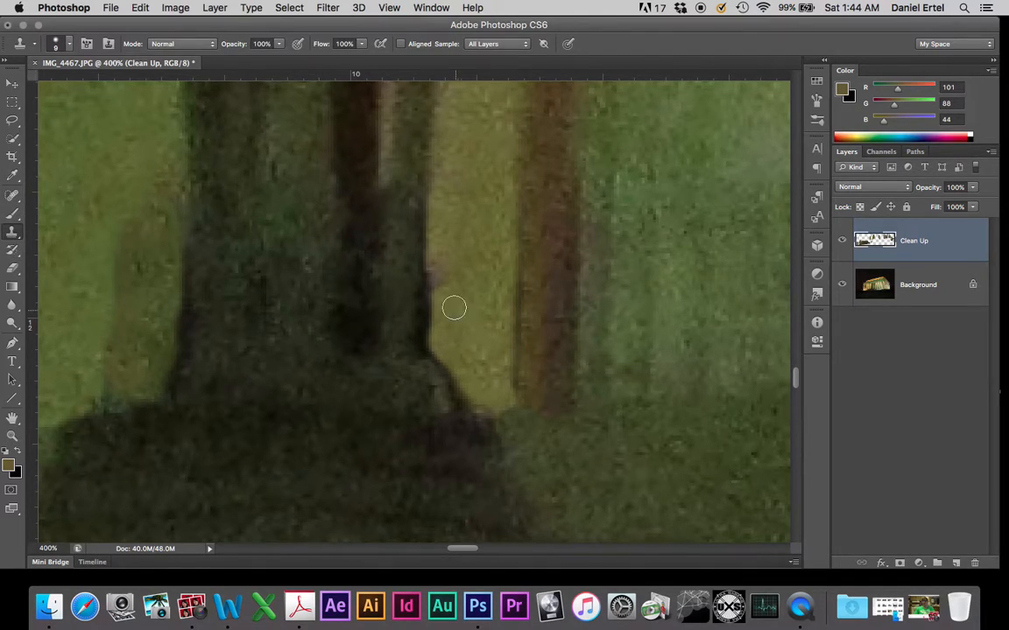
{"action": "left_click", "coordinate": [461, 307], "text": "alt"}
{"action": "left_click", "coordinate": [442, 277]}
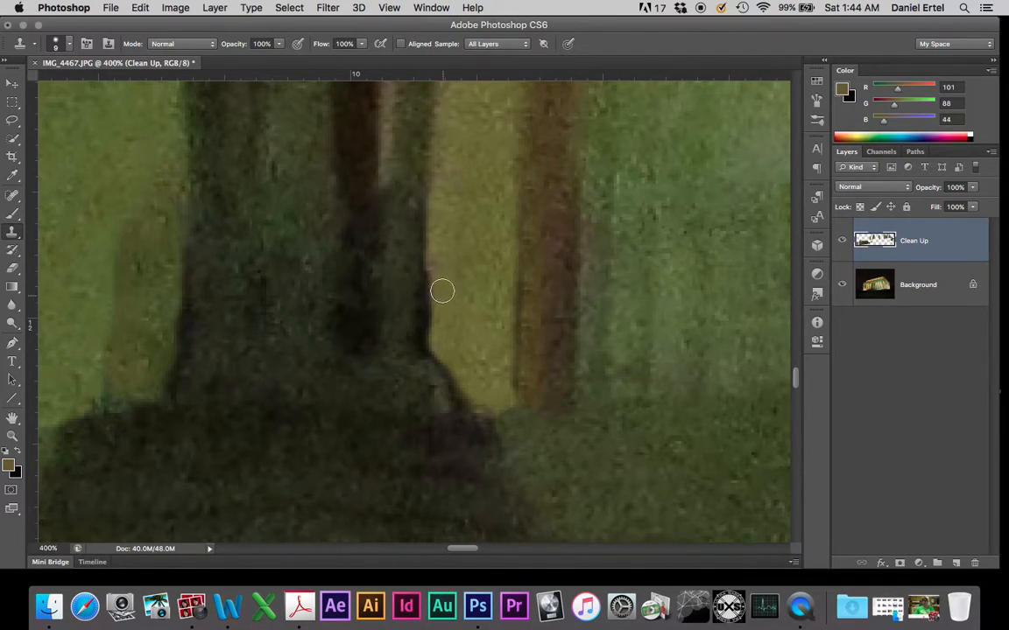
Examine the memorial, the dark foreground and the full photo for remaining retouching marks
{"action": "key", "text": "super+minus"}
{"action": "key", "text": "super+minus"}
{"action": "key", "text": "super+minus"}
{"action": "key", "text": "super+minus"}
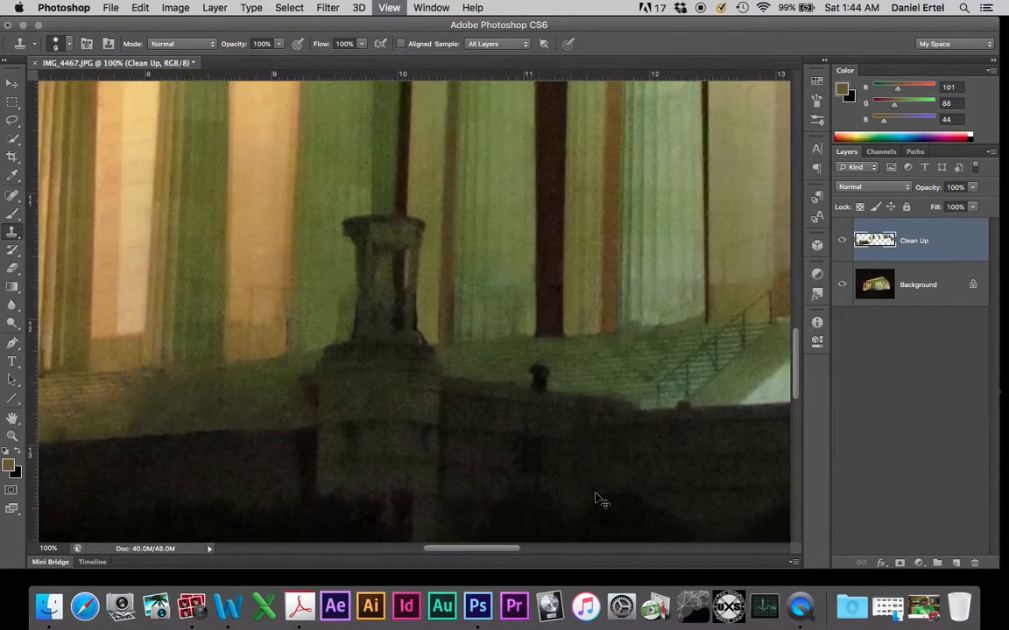
{"action": "key", "text": "super+minus"}
{"action": "key", "text": "super+minus"}
{"action": "key", "text": "super+minus"}
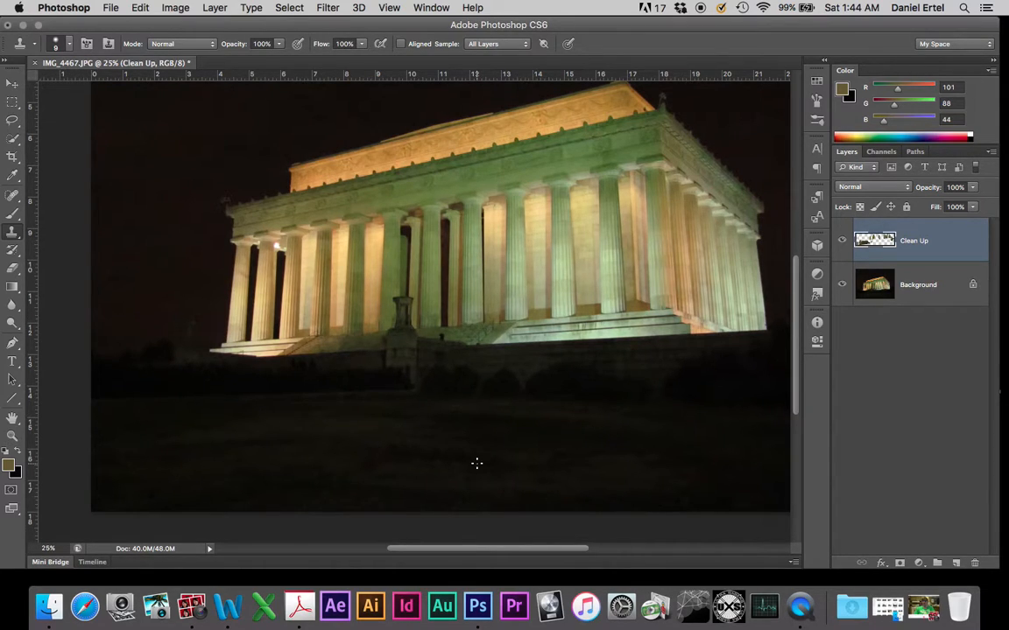
{"action": "key", "text": "super+plus"}
{"action": "scroll", "coordinate": [395, 442], "scroll_direction": "left", "scroll_amount": 5}
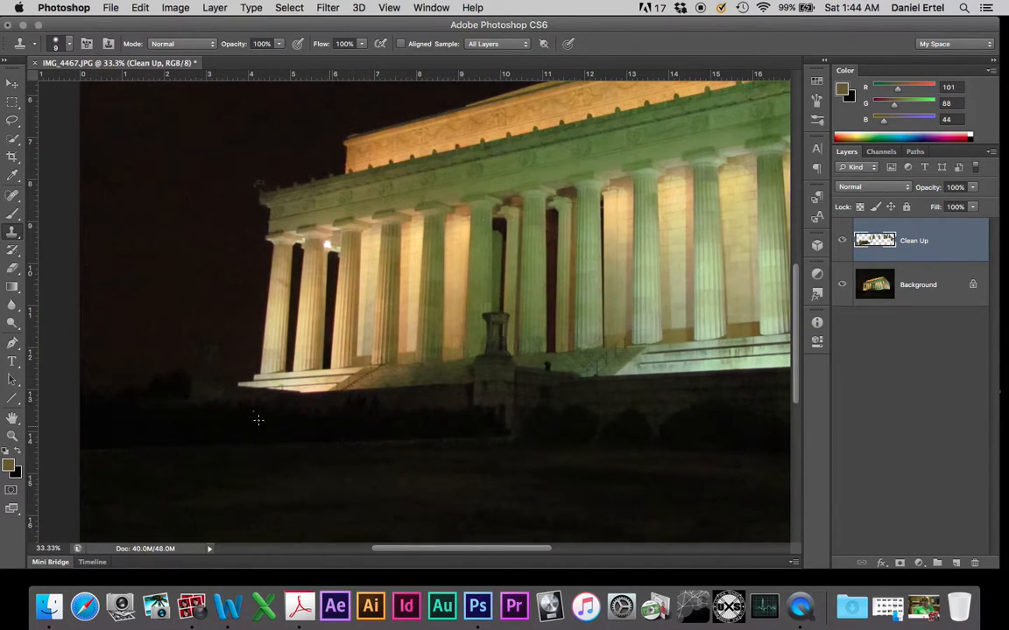
{"action": "key", "text": "super+minus"}
{"action": "key", "text": "super+minus"}
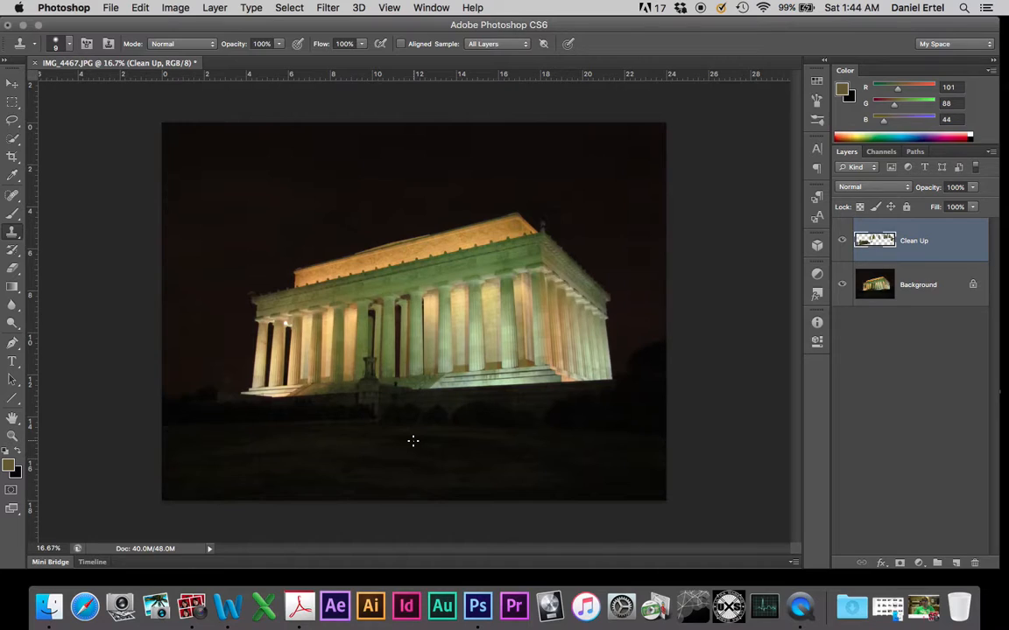
Convert the locked Background into a regular layer named Layer 0
{"action": "left_click", "coordinate": [931, 287], "text": "shift"}
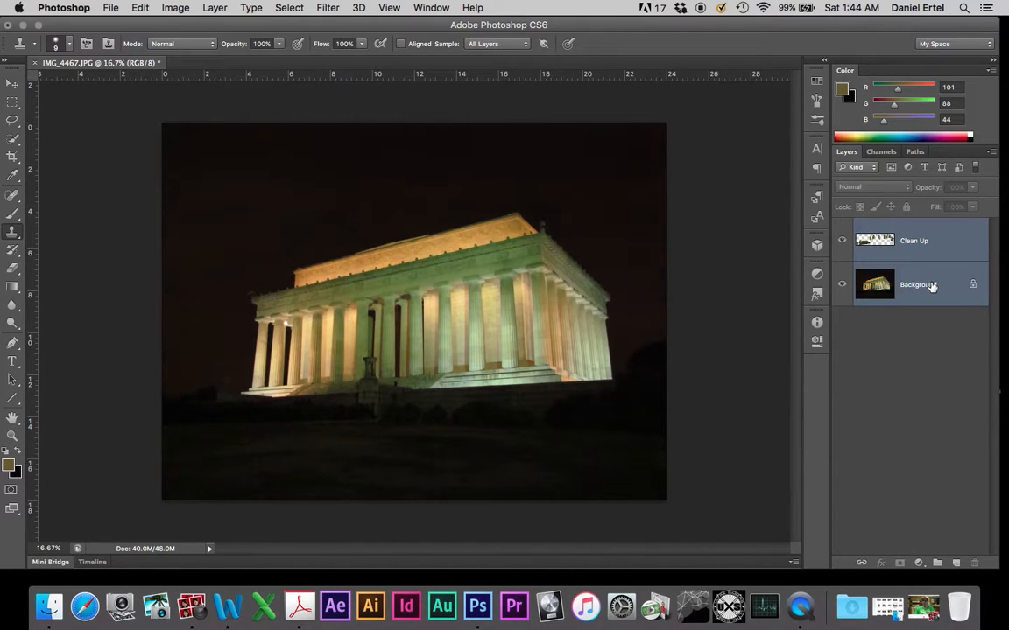
{"action": "double_click", "coordinate": [958, 290]}
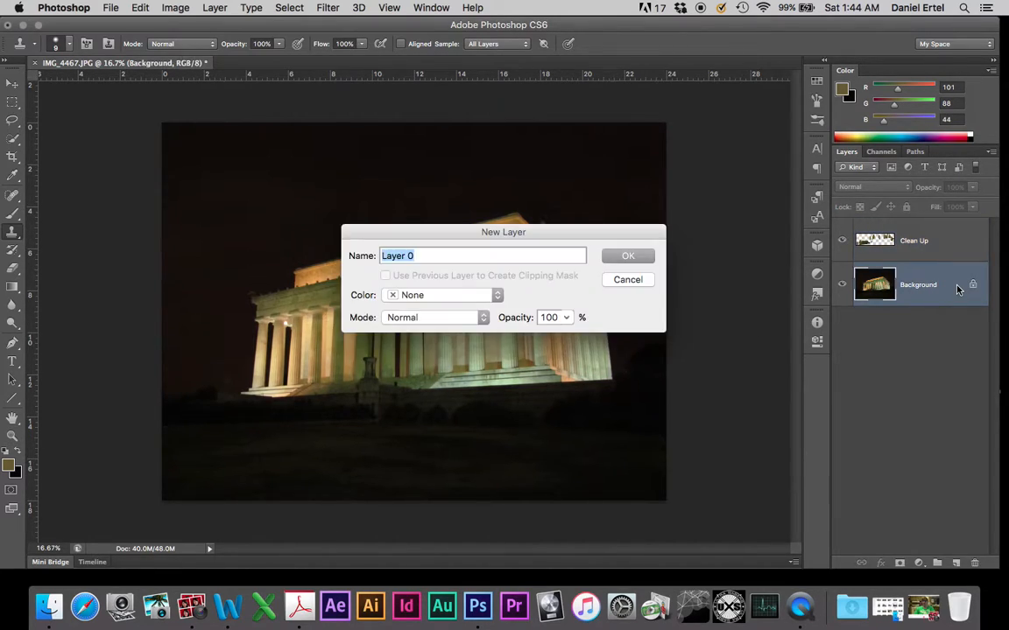
{"action": "key", "text": "Return"}
Group the Clean Up layer with Layer 0 and name the group BG
{"action": "left_click", "coordinate": [945, 250], "text": "shift"}
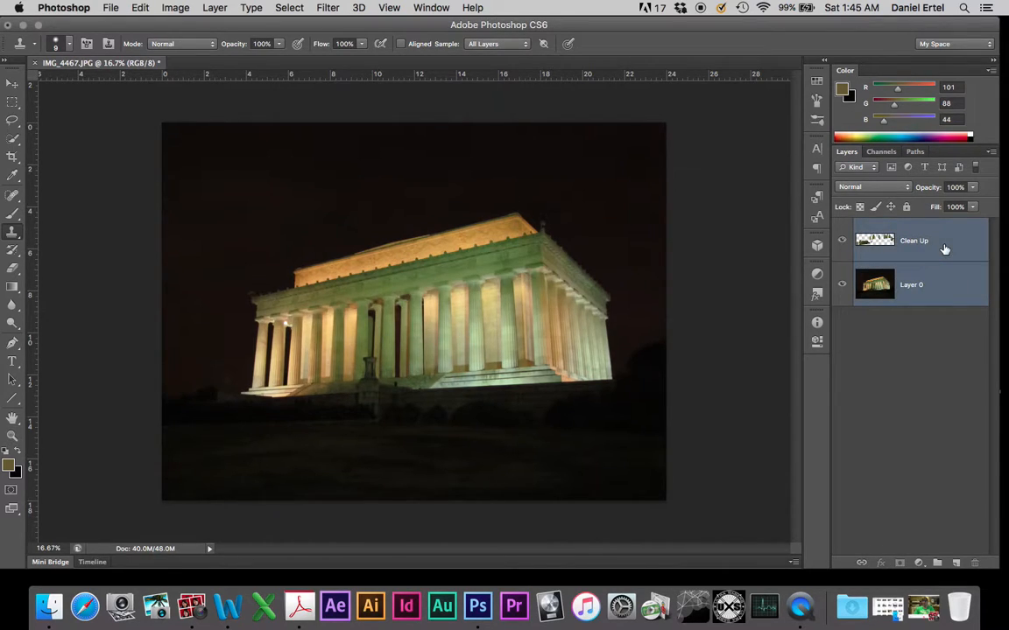
{"action": "key", "text": "ctrl+g"}
{"action": "double_click", "coordinate": [893, 227]}
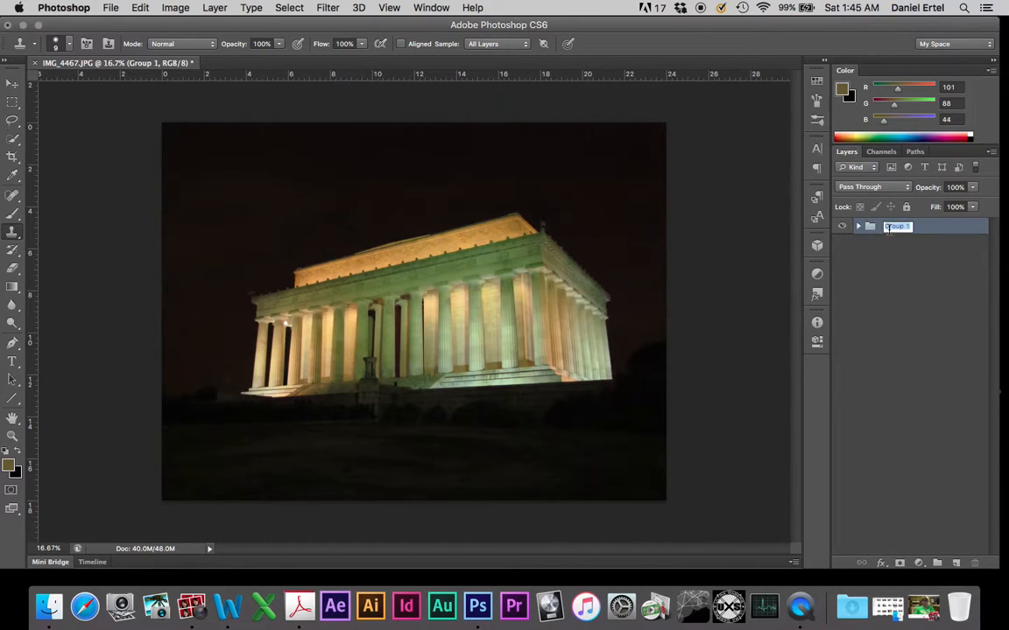
{"action": "type", "text": "BG"}
{"action": "key", "text": "Return"}
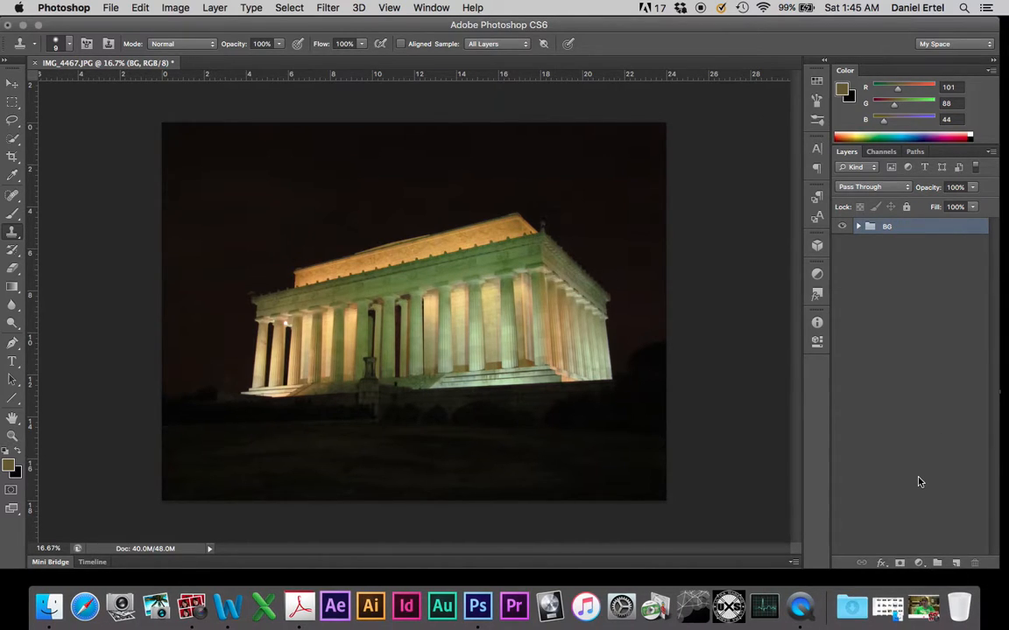
Try lowering the saturation with a Hue/Saturation adjustment layer above the BG group, and delete that layer
{"action": "left_click", "coordinate": [918, 563]}
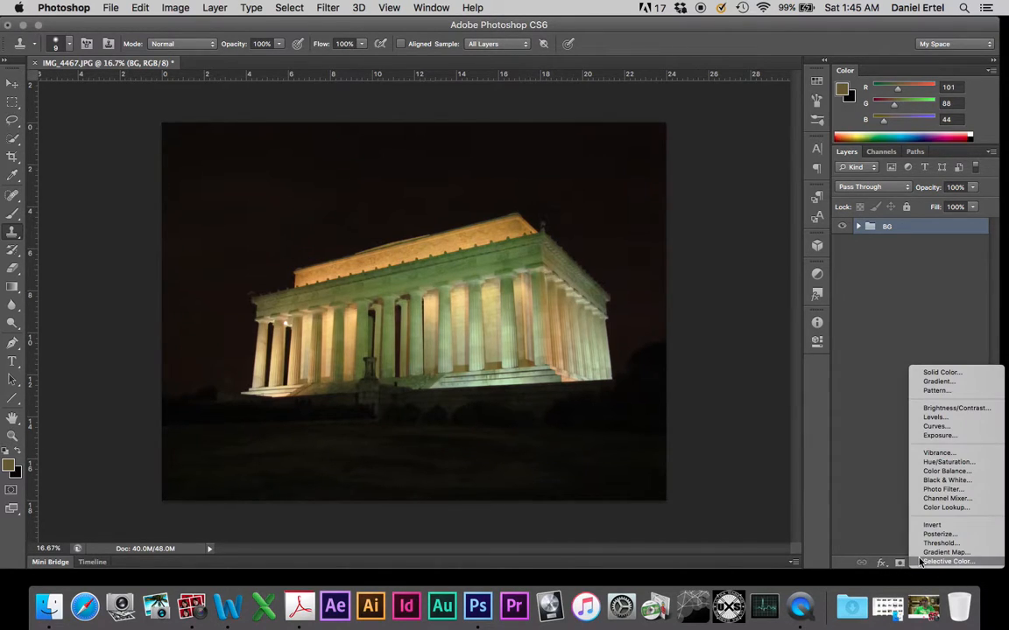
{"action": "left_click", "coordinate": [935, 462]}
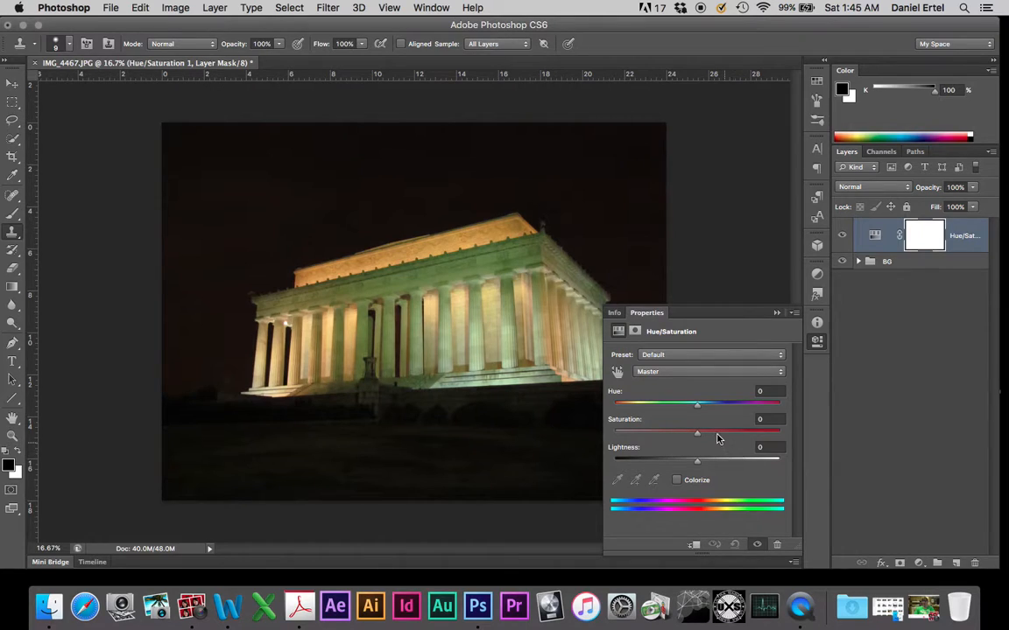
{"action": "left_click_drag", "start_coordinate": [697, 432], "coordinate": [657, 434]}
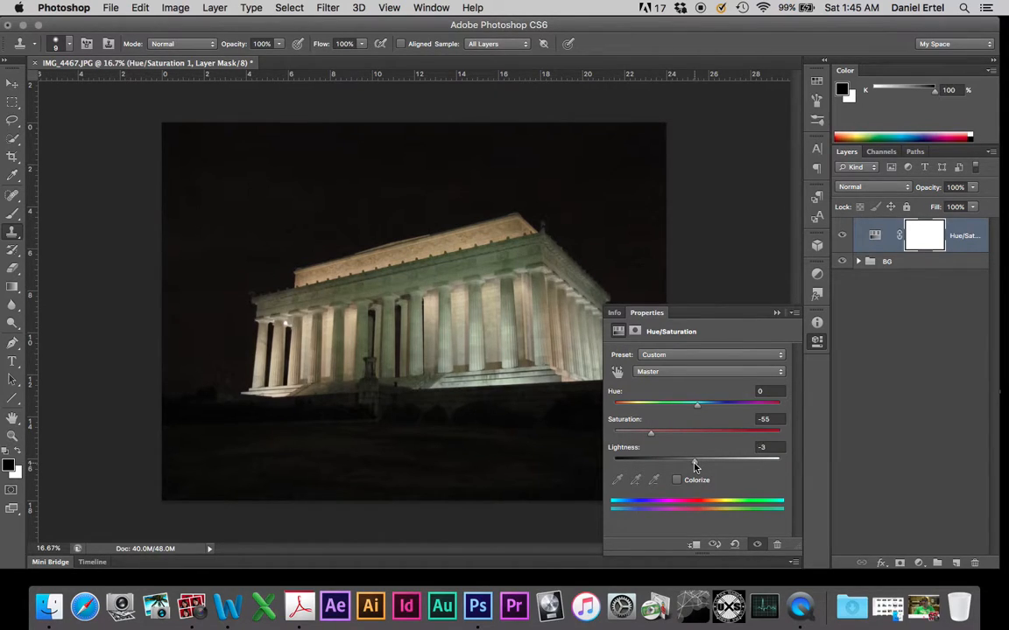
{"action": "mouse_move", "coordinate": [697, 467]}
{"action": "left_mouse_down"}
{"action": "mouse_move", "coordinate": [682, 465]}
{"action": "mouse_move", "coordinate": [694, 467]}
{"action": "left_mouse_up"}
{"action": "left_click", "coordinate": [755, 446]}
{"action": "left_click_drag", "start_coordinate": [644, 439], "coordinate": [701, 432]}
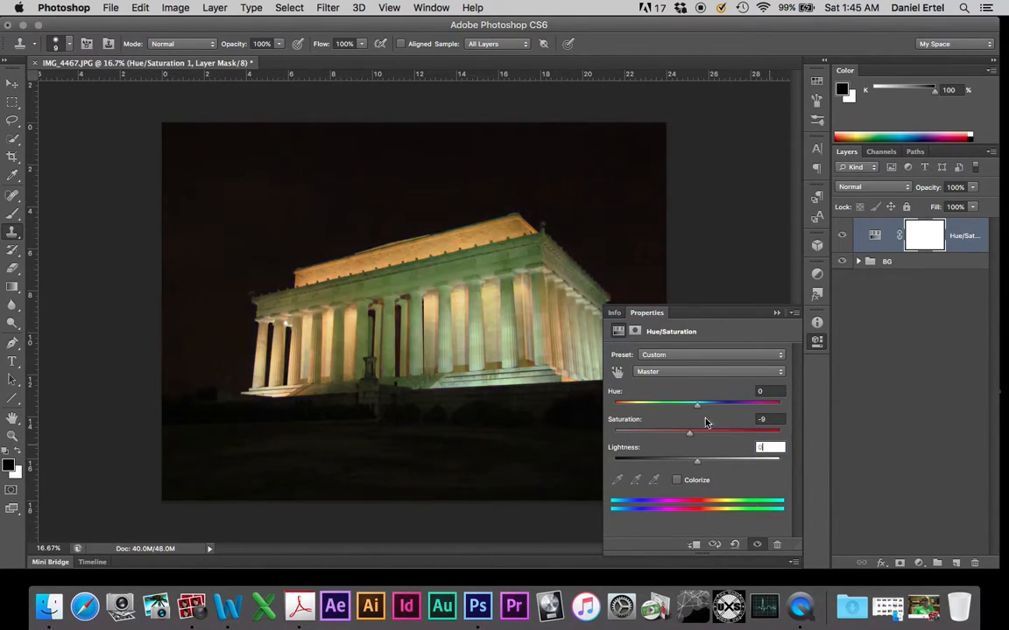
{"action": "left_click", "coordinate": [817, 340]}
{"action": "key", "text": "BackSpace"}
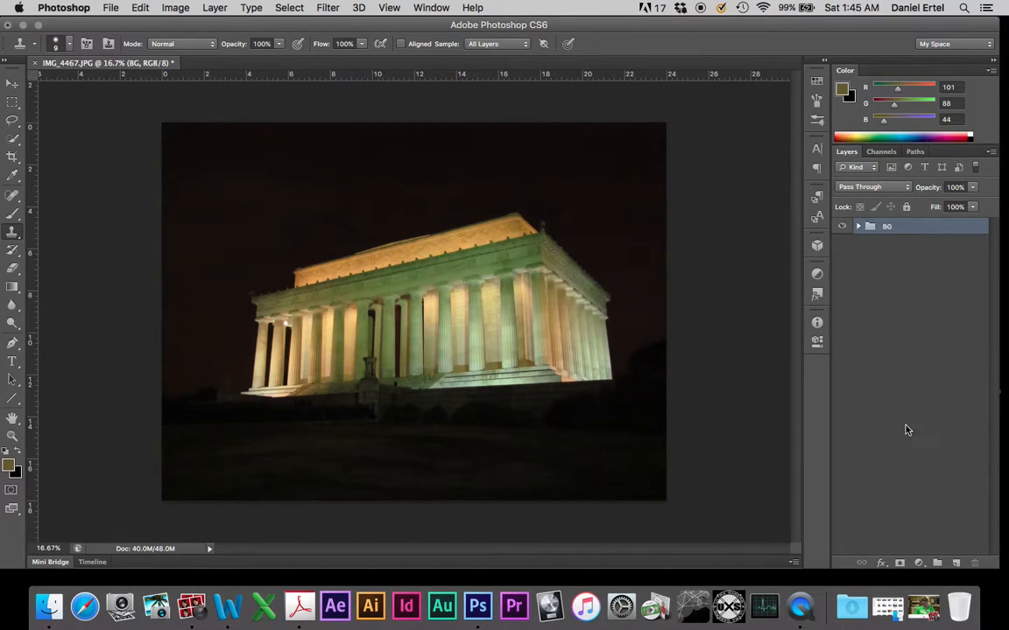
Try a Curves adjustment layer on a single colour channel above the BG group, and delete that layer
{"action": "left_click", "coordinate": [919, 562]}
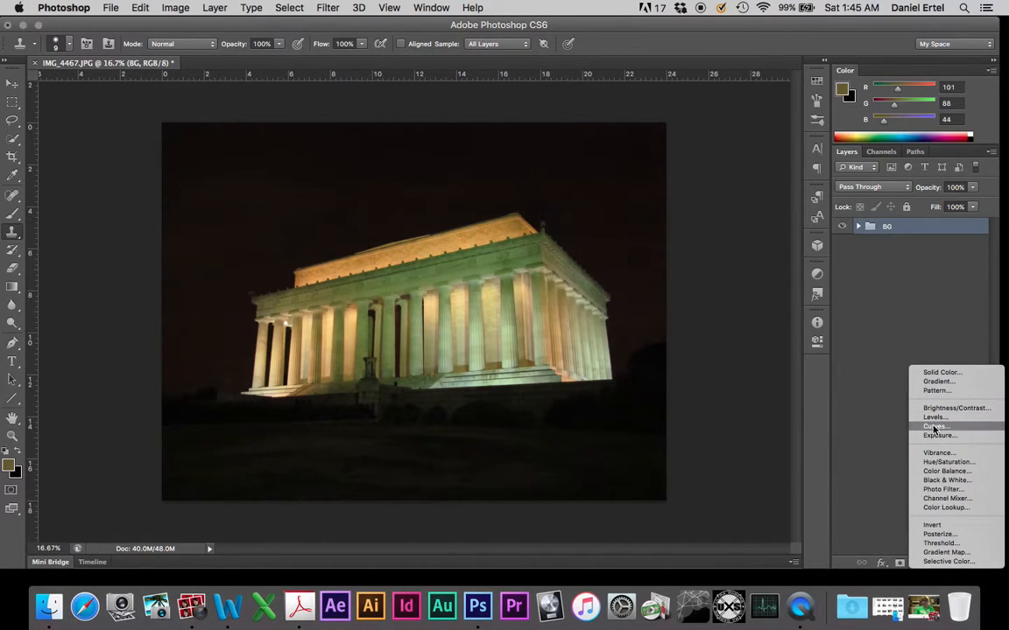
{"action": "left_click", "coordinate": [934, 428]}
{"action": "left_click", "coordinate": [698, 381]}
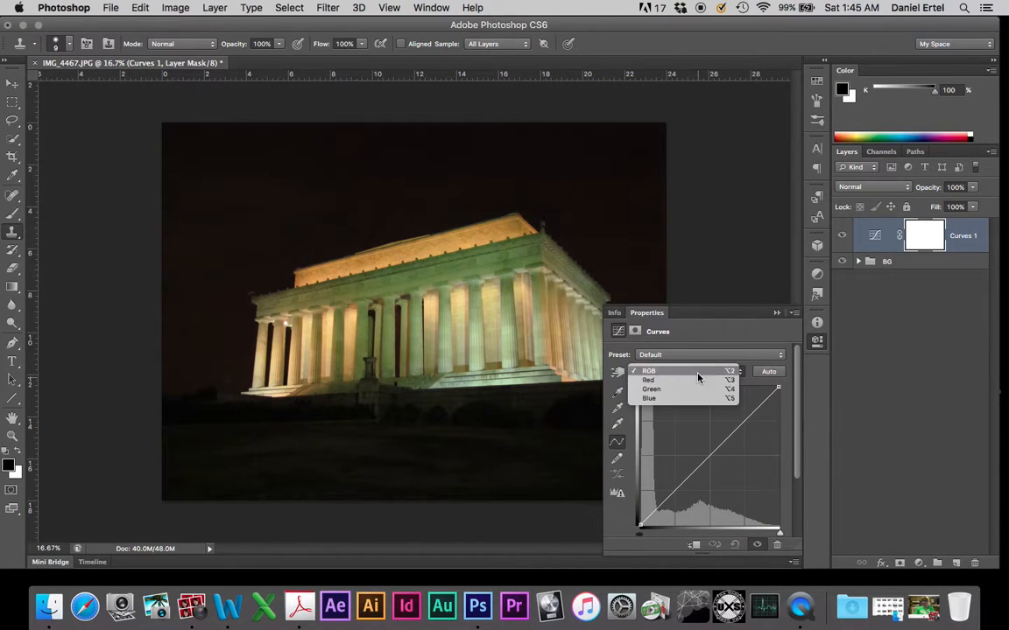
{"action": "left_click", "coordinate": [689, 394]}
{"action": "mouse_move", "coordinate": [711, 452]}
{"action": "left_mouse_down"}
{"action": "mouse_move", "coordinate": [724, 463]}
{"action": "mouse_move", "coordinate": [695, 451]}
{"action": "mouse_move", "coordinate": [692, 416]}
{"action": "mouse_move", "coordinate": [679, 427]}
{"action": "mouse_move", "coordinate": [711, 452]}
{"action": "left_mouse_up"}
{"action": "key", "text": "Delete"}
{"action": "key", "text": "Delete"}
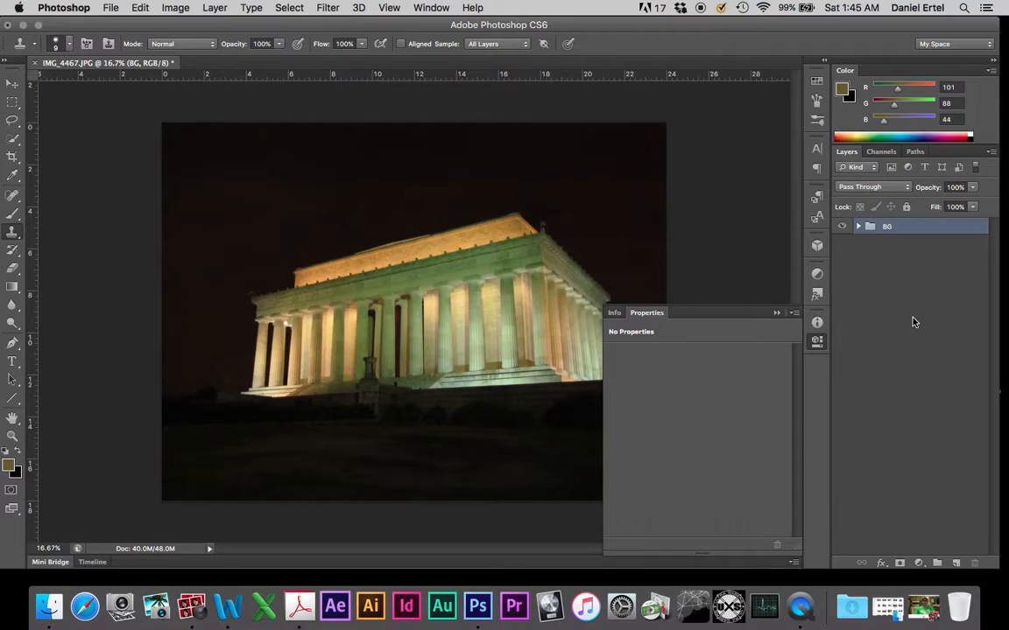
{"action": "left_click", "coordinate": [817, 343]}
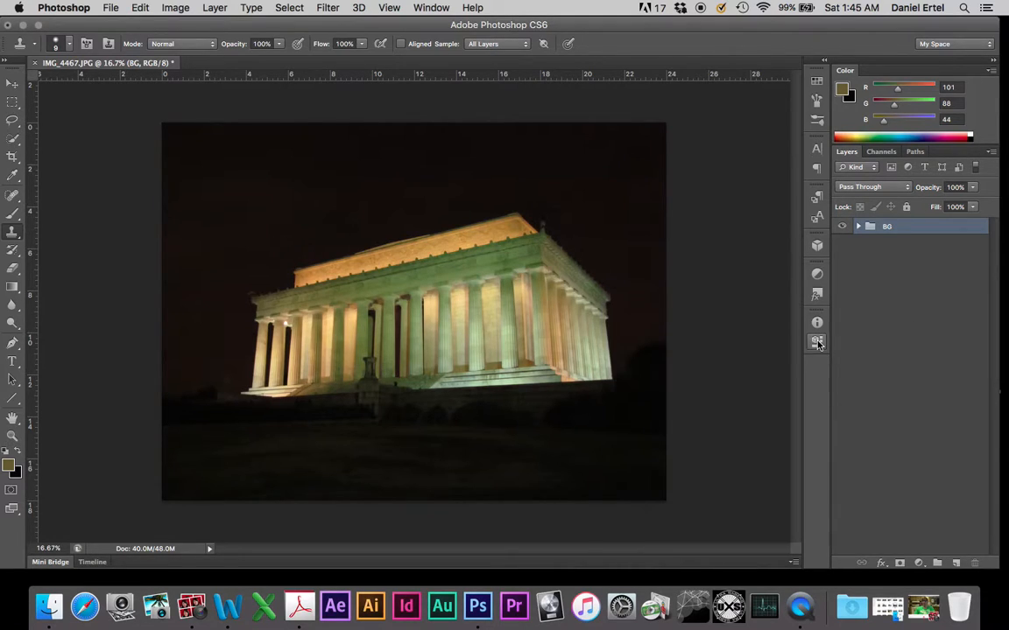
Add a Hue/Saturation adjustment layer above the BG group and set its saturation to -87
{"action": "left_click", "coordinate": [927, 563]}
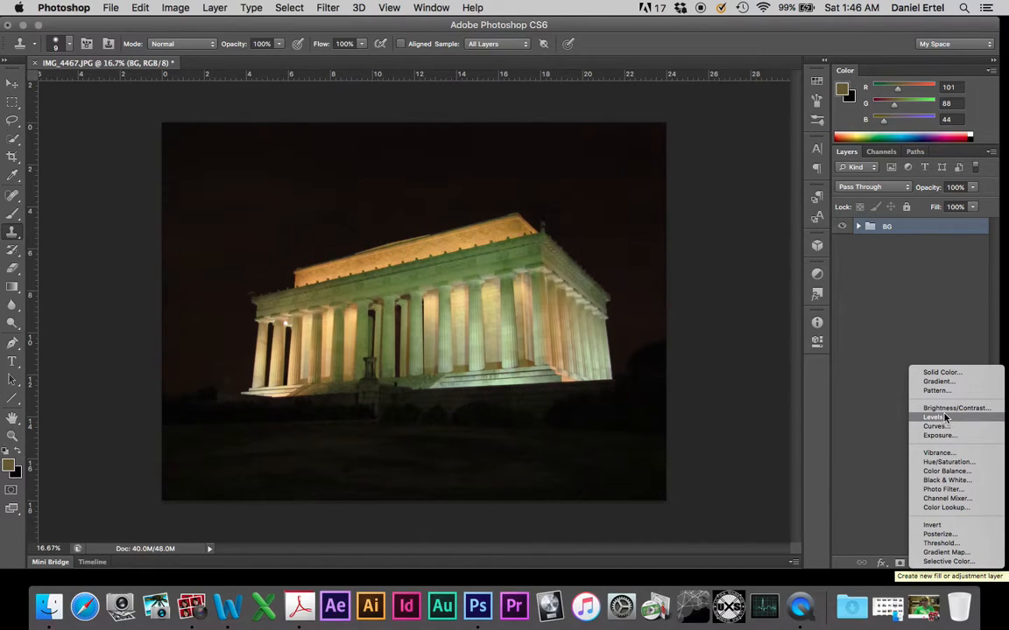
{"action": "left_click", "coordinate": [943, 472]}
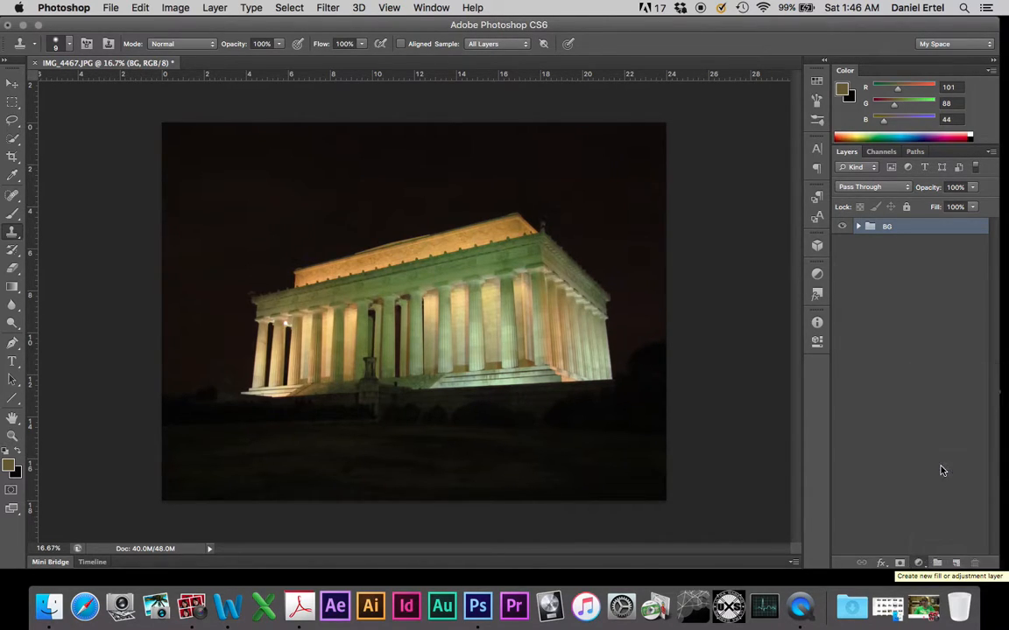
{"action": "left_click_drag", "start_coordinate": [697, 432], "coordinate": [650, 438]}
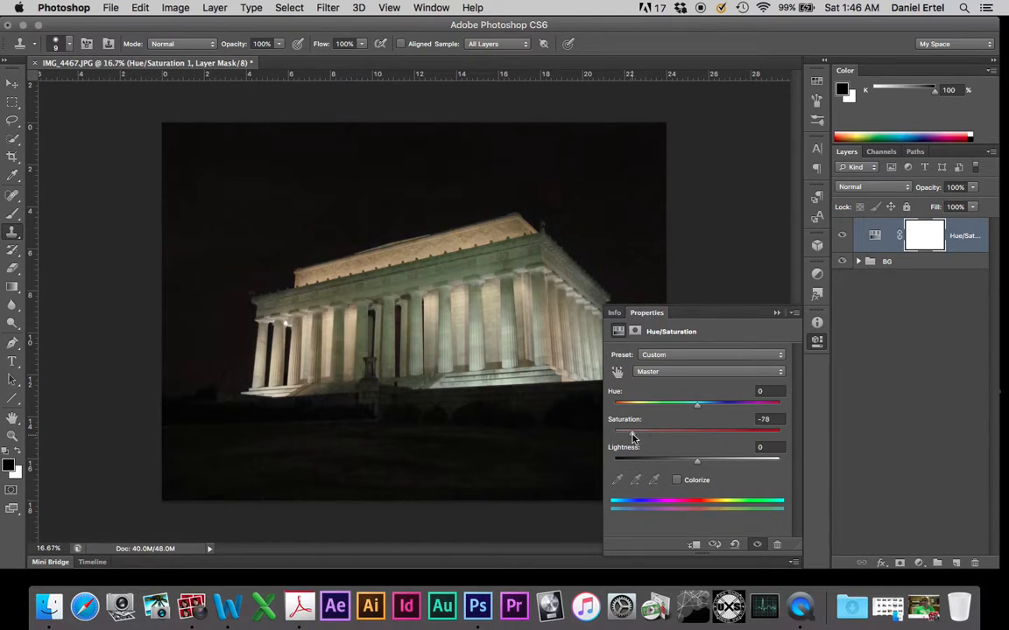
{"action": "left_click_drag", "start_coordinate": [630, 436], "coordinate": [625, 437]}
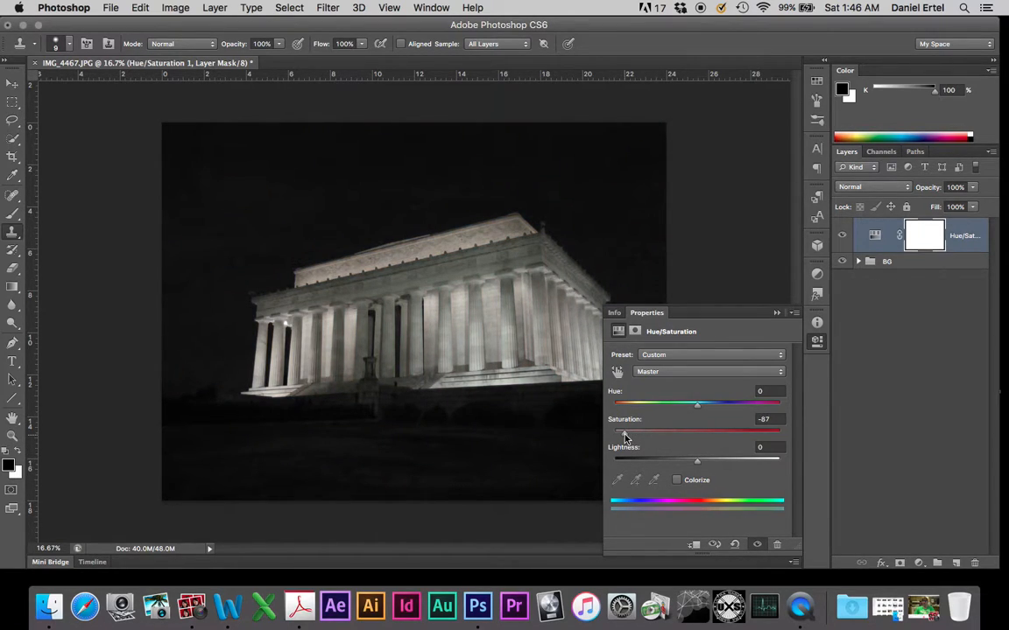
Invert the Hue/Saturation layer's mask to black and paint a white dab at the frieze's corner with a 175 px brush
{"action": "left_click", "coordinate": [815, 342]}
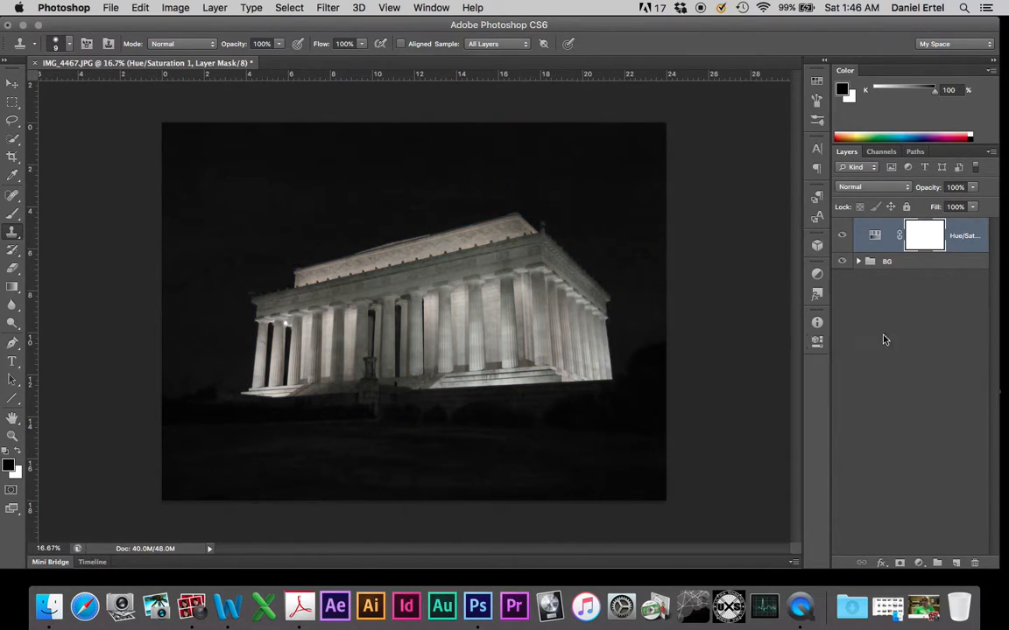
{"action": "key", "text": "super+i"}
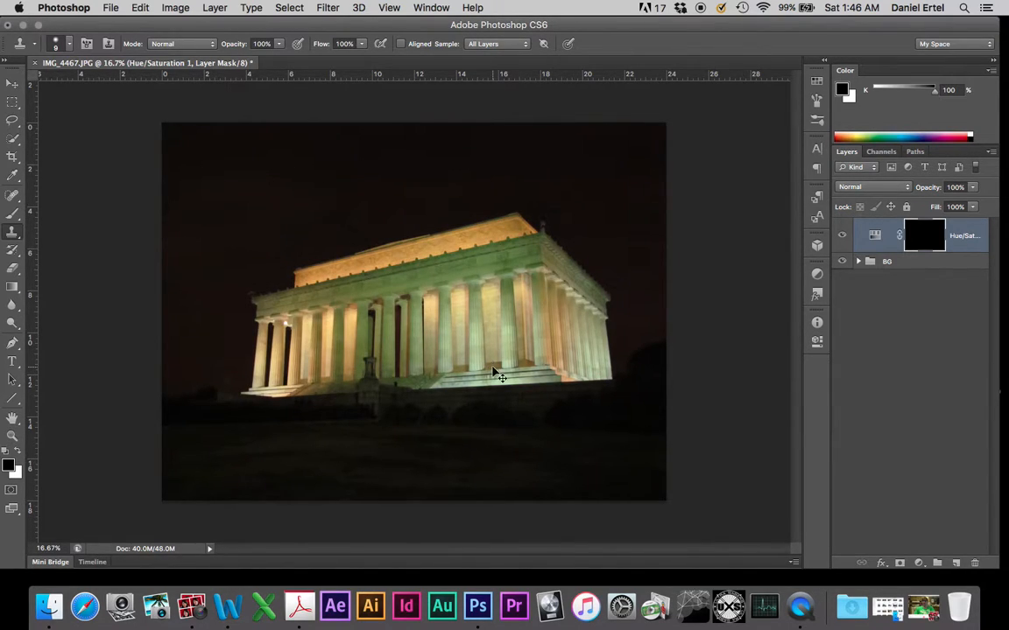
{"action": "key", "text": "super+equal"}
{"action": "key", "text": "super+equal"}
{"action": "key", "text": "super+equal"}
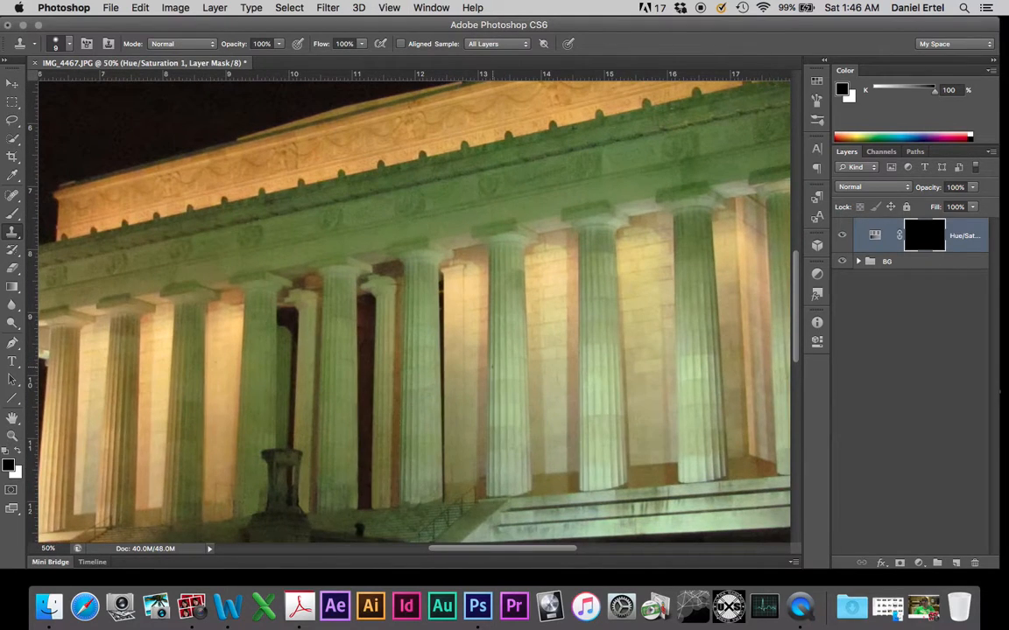
{"action": "key", "text": "b"}
{"action": "scroll", "coordinate": [365, 336], "scroll_direction": "up", "scroll_amount": 4}
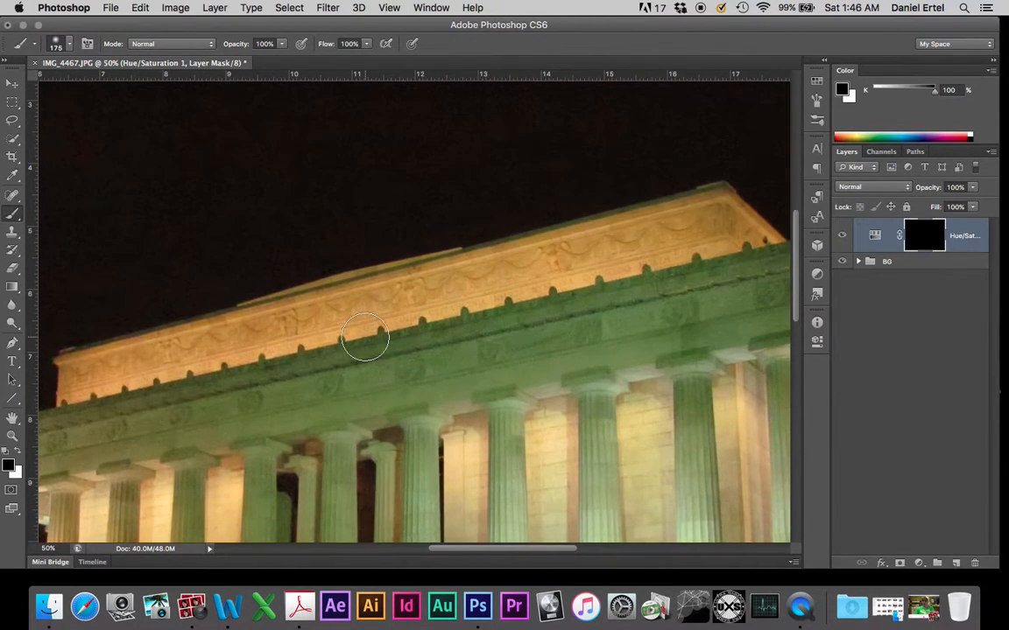
{"action": "key", "text": "x"}
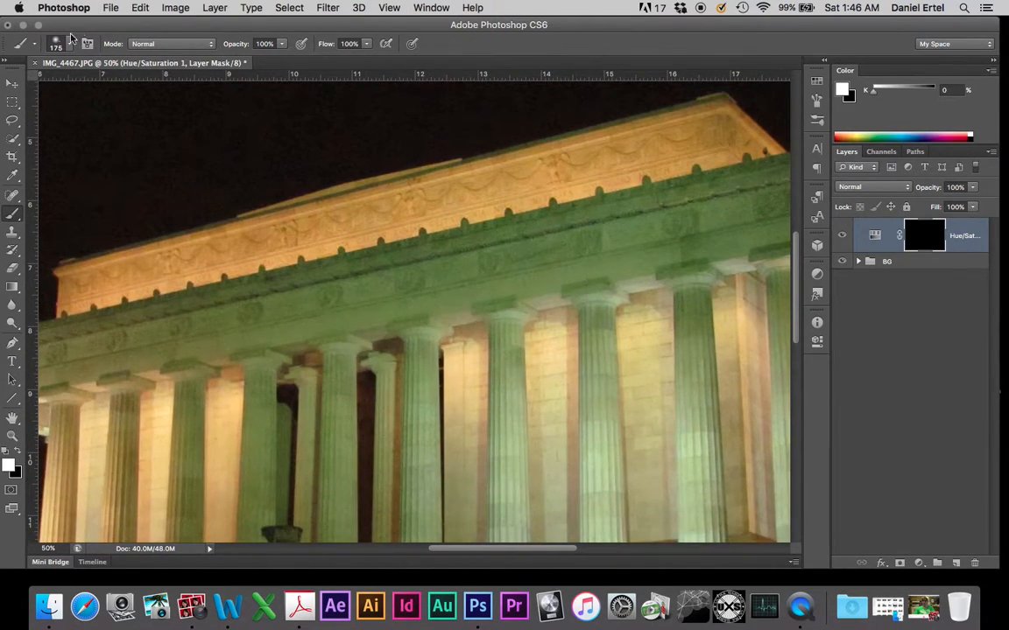
{"action": "scroll", "coordinate": [346, 219], "scroll_direction": "right", "scroll_amount": 3}
{"action": "scroll", "coordinate": [357, 228], "scroll_direction": "right", "scroll_amount": 2}
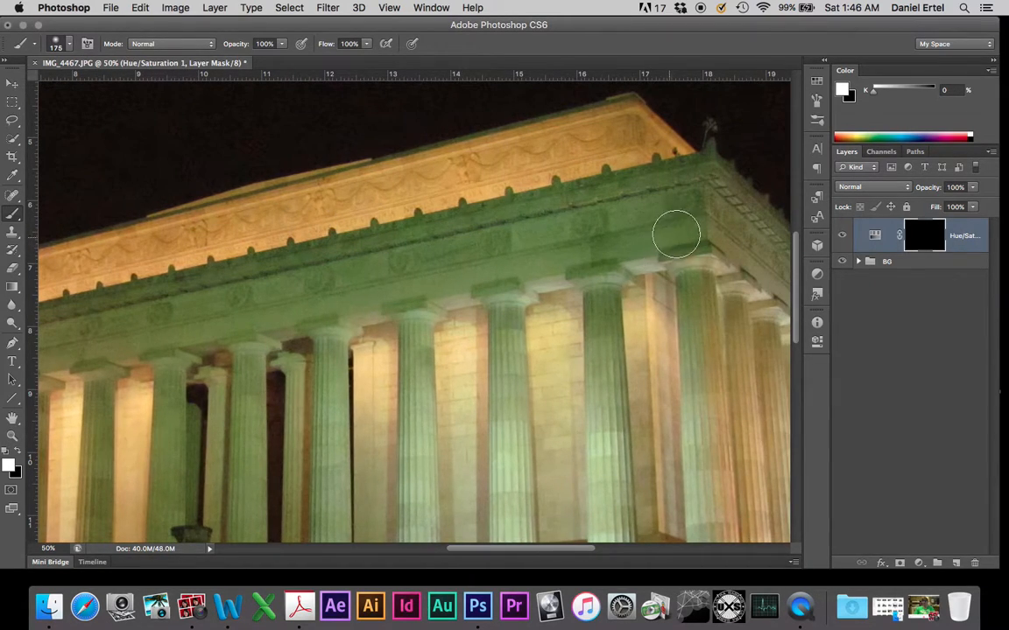
{"action": "left_click", "coordinate": [677, 232]}
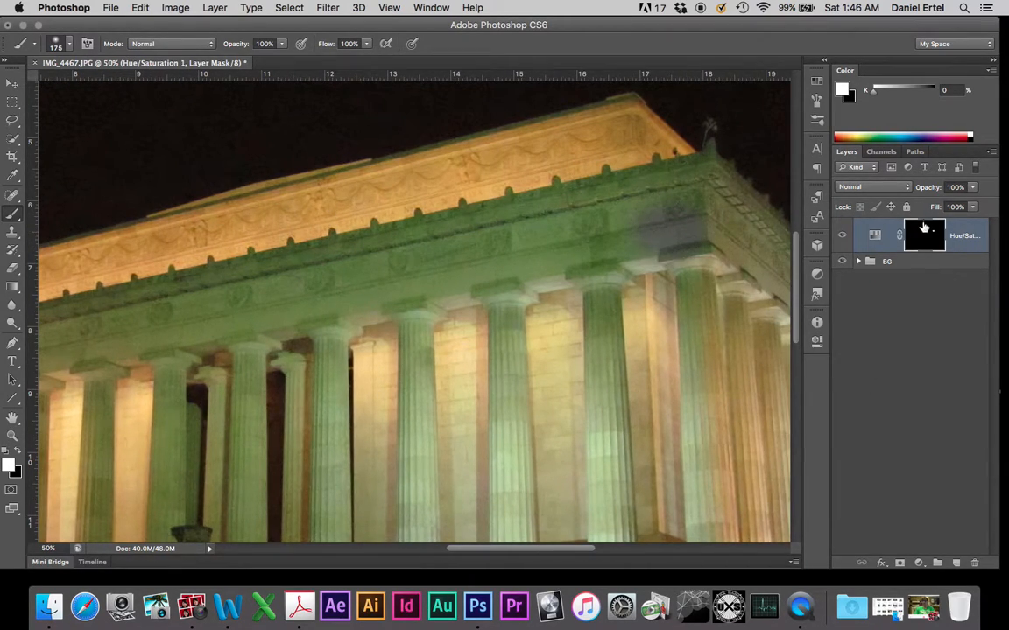
Turn on Colorize for the Hue/Saturation adjustment and set its hue to 41 and saturation to 39
{"action": "double_click", "coordinate": [874, 236]}
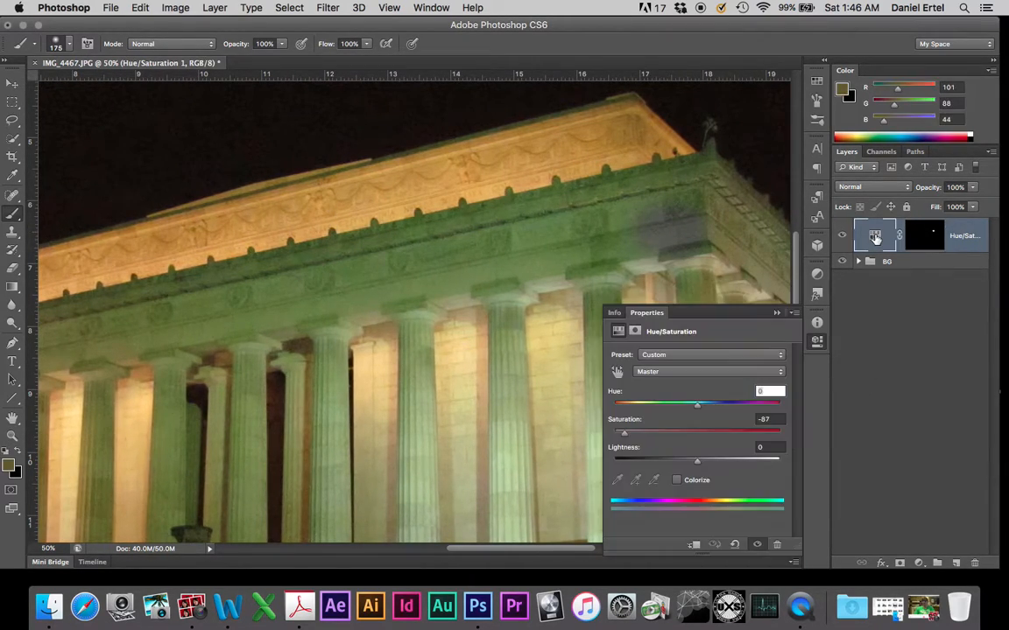
{"action": "left_click", "coordinate": [677, 481]}
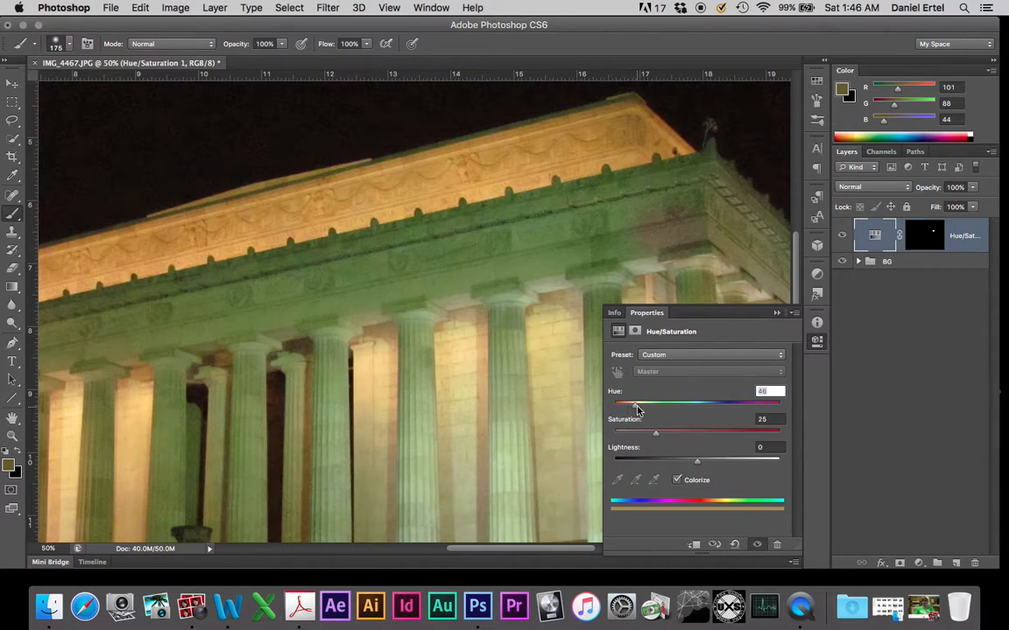
{"action": "left_click_drag", "start_coordinate": [637, 409], "coordinate": [678, 438]}
{"action": "left_click", "coordinate": [817, 341]}
Paint white on the Hue/Saturation layer's mask along the green frieze above the columns
{"action": "left_click", "coordinate": [945, 238]}
{"action": "key", "text": "d"}
{"action": "mouse_move", "coordinate": [696, 175]}
{"action": "left_mouse_down"}
{"action": "mouse_move", "coordinate": [706, 138]}
{"action": "mouse_move", "coordinate": [689, 185]}
{"action": "mouse_move", "coordinate": [609, 194]}
{"action": "mouse_move", "coordinate": [665, 195]}
{"action": "mouse_move", "coordinate": [556, 189]}
{"action": "mouse_move", "coordinate": [640, 185]}
{"action": "mouse_move", "coordinate": [533, 206]}
{"action": "mouse_move", "coordinate": [615, 214]}
{"action": "mouse_move", "coordinate": [572, 231]}
{"action": "mouse_move", "coordinate": [644, 244]}
{"action": "mouse_move", "coordinate": [570, 254]}
{"action": "mouse_move", "coordinate": [683, 249]}
{"action": "mouse_move", "coordinate": [462, 234]}
{"action": "mouse_move", "coordinate": [553, 215]}
{"action": "mouse_move", "coordinate": [485, 218]}
{"action": "mouse_move", "coordinate": [505, 221]}
{"action": "mouse_move", "coordinate": [505, 211]}
{"action": "mouse_move", "coordinate": [93, 295]}
{"action": "mouse_move", "coordinate": [253, 314]}
{"action": "mouse_move", "coordinate": [243, 309]}
{"action": "mouse_move", "coordinate": [342, 281]}
{"action": "left_mouse_up"}
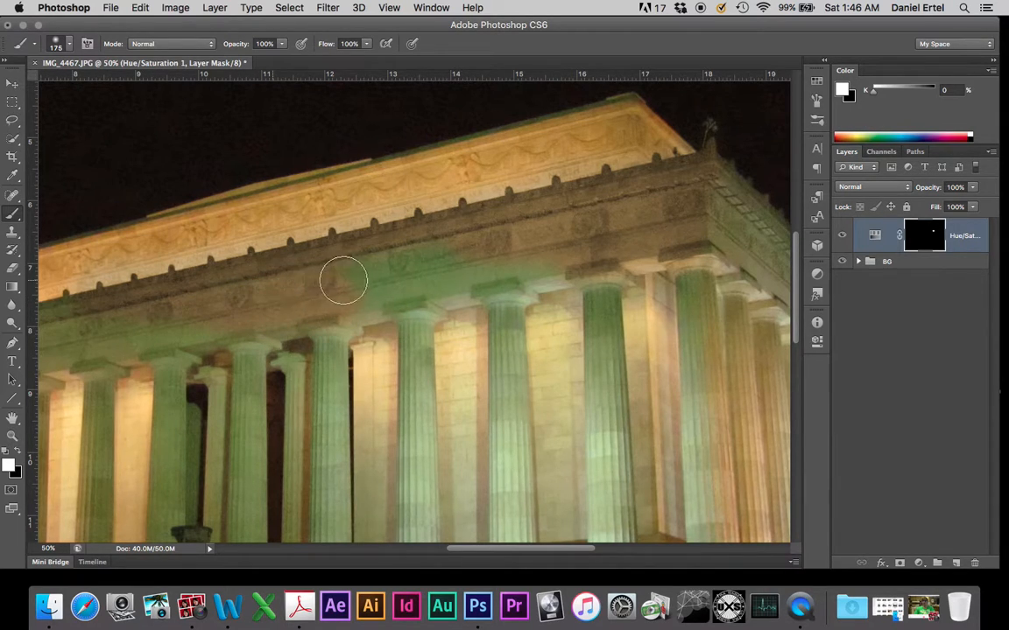
Enlarge the brush to 400 px and paint white on the mask over the rest of the memorial, including the roof, columns and steps
{"action": "key", "text": "super+minus"}
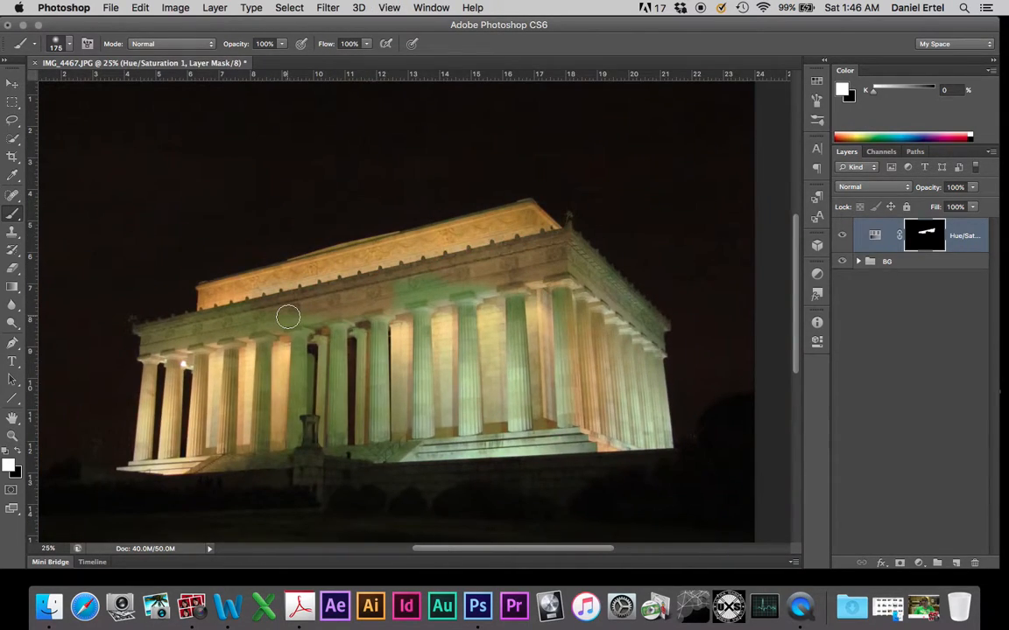
{"action": "key", "text": "bracketright"}
{"action": "key", "text": "bracketright"}
{"action": "key", "text": "bracketright"}
{"action": "key", "text": "bracketright"}
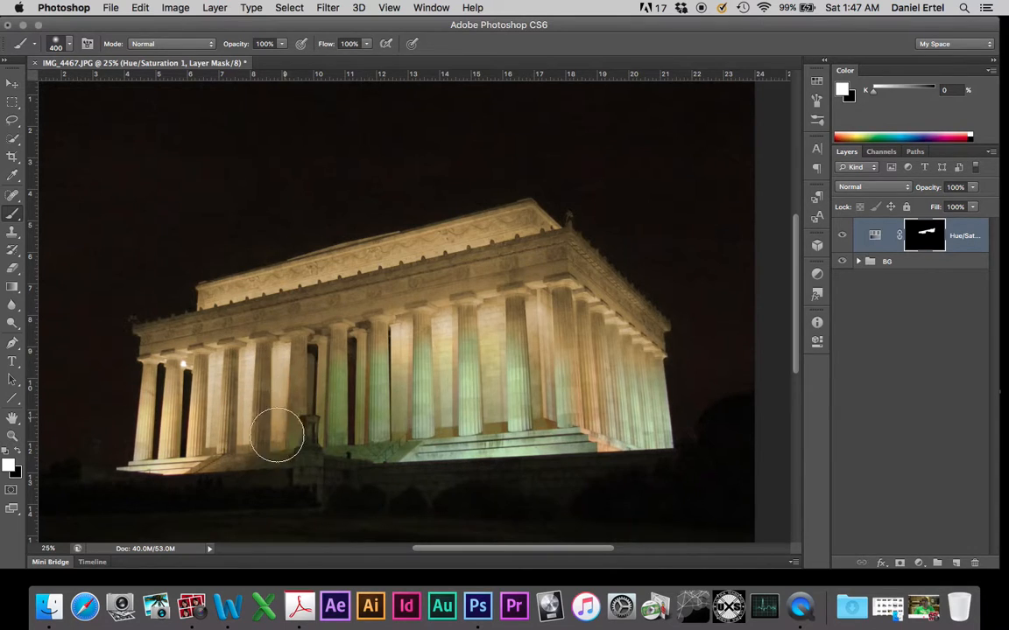
{"action": "mouse_move", "coordinate": [300, 462]}
{"action": "left_mouse_down"}
{"action": "mouse_move", "coordinate": [364, 354]}
{"action": "mouse_move", "coordinate": [297, 439]}
{"action": "mouse_move", "coordinate": [401, 352]}
{"action": "mouse_move", "coordinate": [411, 328]}
{"action": "mouse_move", "coordinate": [504, 357]}
{"action": "mouse_move", "coordinate": [412, 391]}
{"action": "mouse_move", "coordinate": [567, 387]}
{"action": "mouse_move", "coordinate": [456, 430]}
{"action": "mouse_move", "coordinate": [439, 469]}
{"action": "mouse_move", "coordinate": [571, 453]}
{"action": "mouse_move", "coordinate": [559, 387]}
{"action": "mouse_move", "coordinate": [648, 426]}
{"action": "mouse_move", "coordinate": [614, 362]}
{"action": "mouse_move", "coordinate": [644, 420]}
{"action": "mouse_move", "coordinate": [641, 318]}
{"action": "mouse_move", "coordinate": [649, 438]}
{"action": "mouse_move", "coordinate": [433, 401]}
{"action": "left_mouse_up"}
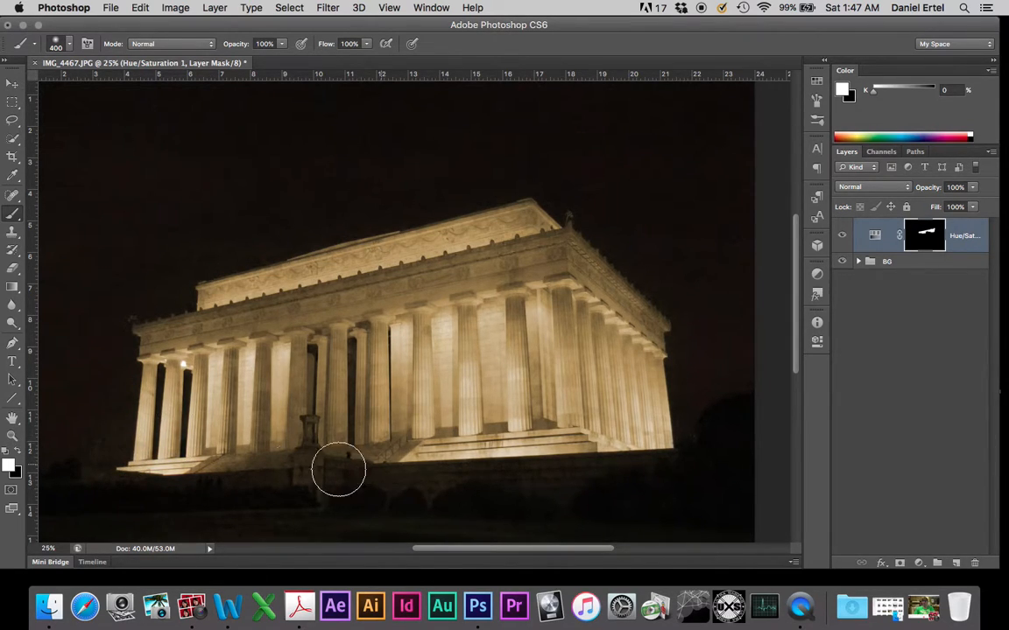
Compare the memorial with the Hue/Saturation layer hidden and shown
{"action": "scroll", "coordinate": [338, 471], "scroll_direction": "down", "scroll_amount": 3}
{"action": "scroll", "coordinate": [338, 471], "scroll_direction": "left", "scroll_amount": 2}
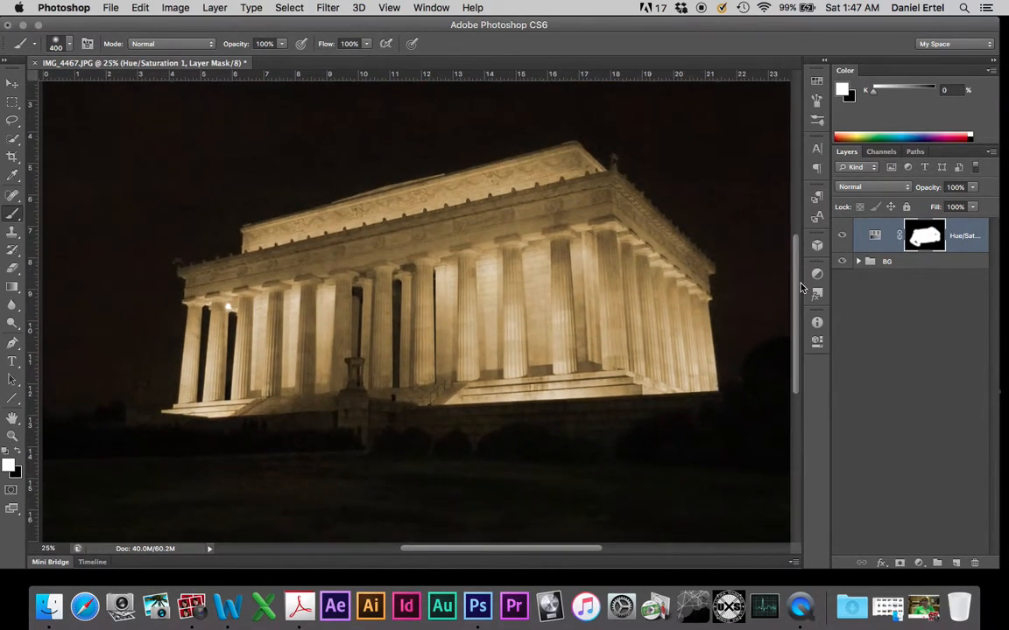
{"action": "left_click", "coordinate": [844, 236]}
{"action": "left_click", "coordinate": [843, 237]}
{"action": "left_click", "coordinate": [843, 237]}
{"action": "left_click", "coordinate": [844, 237]}
{"action": "left_click", "coordinate": [843, 237]}
{"action": "left_click", "coordinate": [843, 237]}
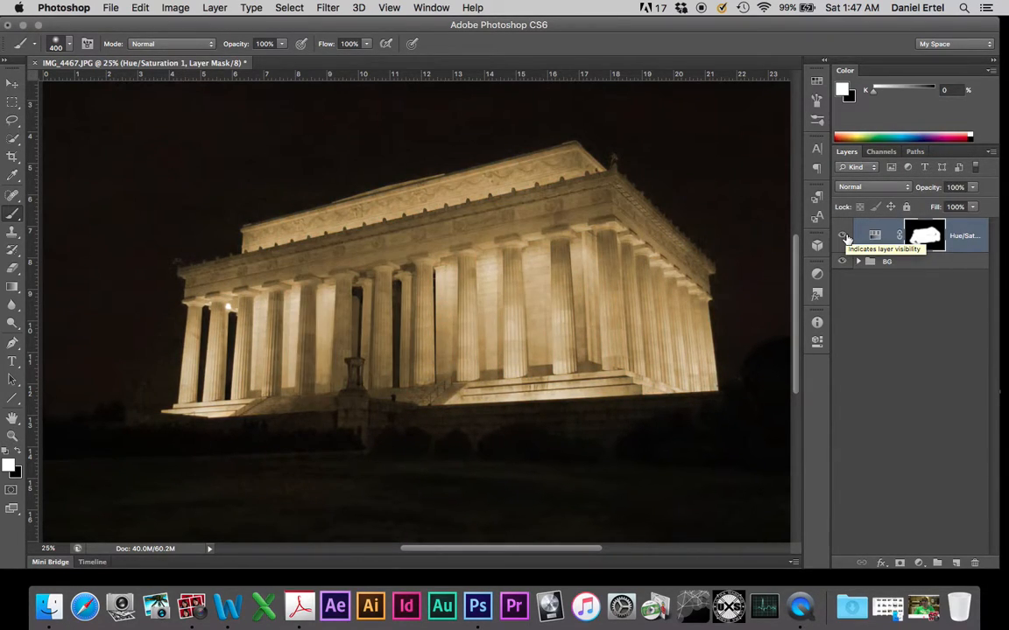
{"action": "left_click", "coordinate": [844, 237]}
{"action": "left_click", "coordinate": [844, 237]}
Set the Hue/Saturation layer to hue 35, saturation 35 and lightness 0, and extend the white area of its mask around the memorial
{"action": "double_click", "coordinate": [879, 239]}
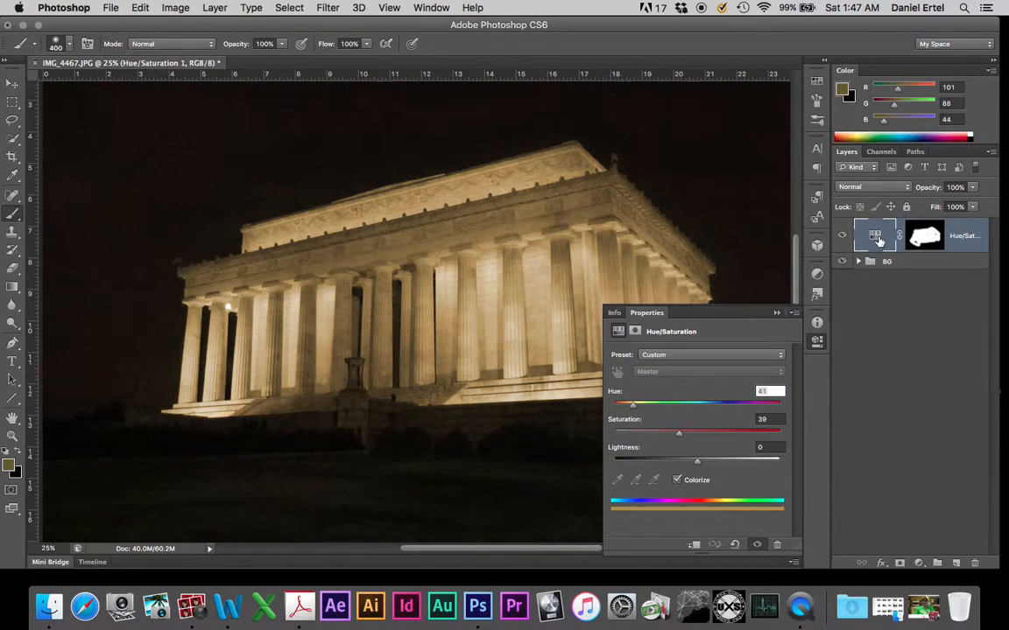
{"action": "left_click_drag", "start_coordinate": [632, 404], "coordinate": [674, 409]}
{"action": "left_click_drag", "start_coordinate": [720, 411], "coordinate": [760, 412]}
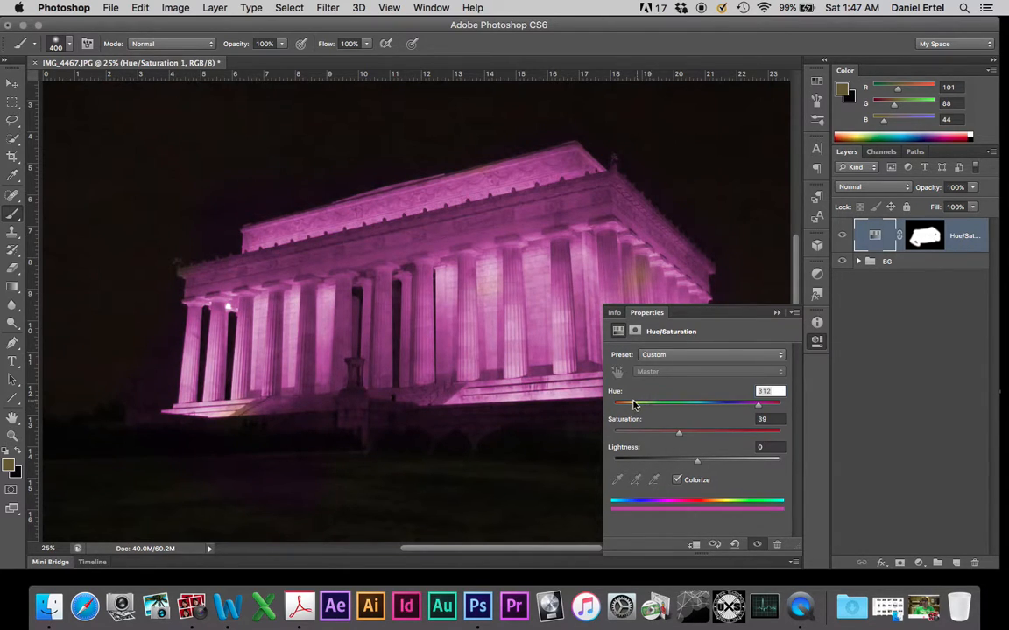
{"action": "left_click", "coordinate": [630, 405]}
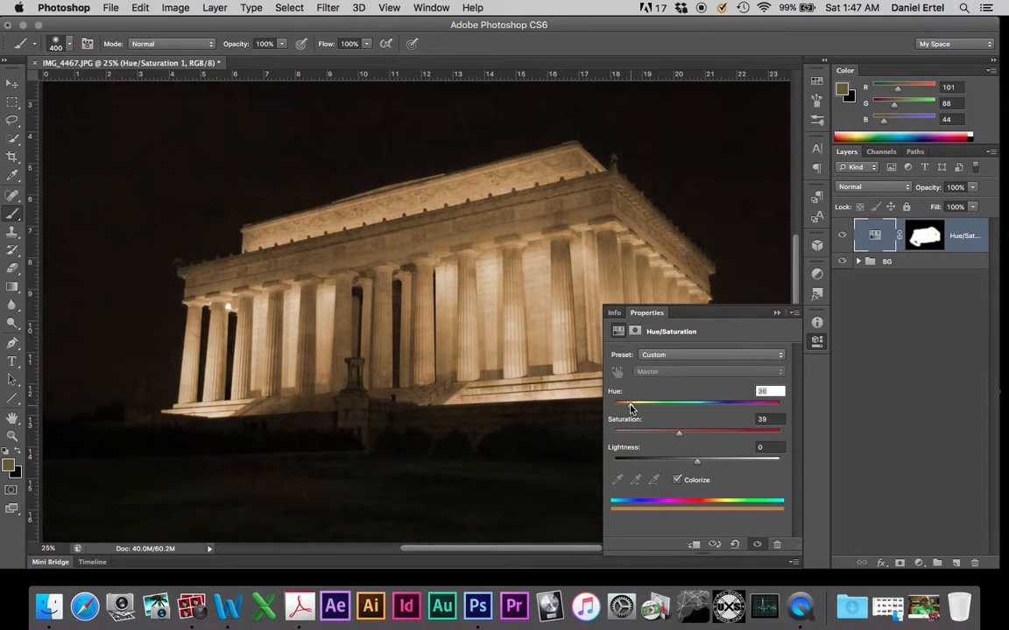
{"action": "left_click_drag", "start_coordinate": [628, 409], "coordinate": [629, 410]}
{"action": "left_click_drag", "start_coordinate": [680, 434], "coordinate": [692, 465]}
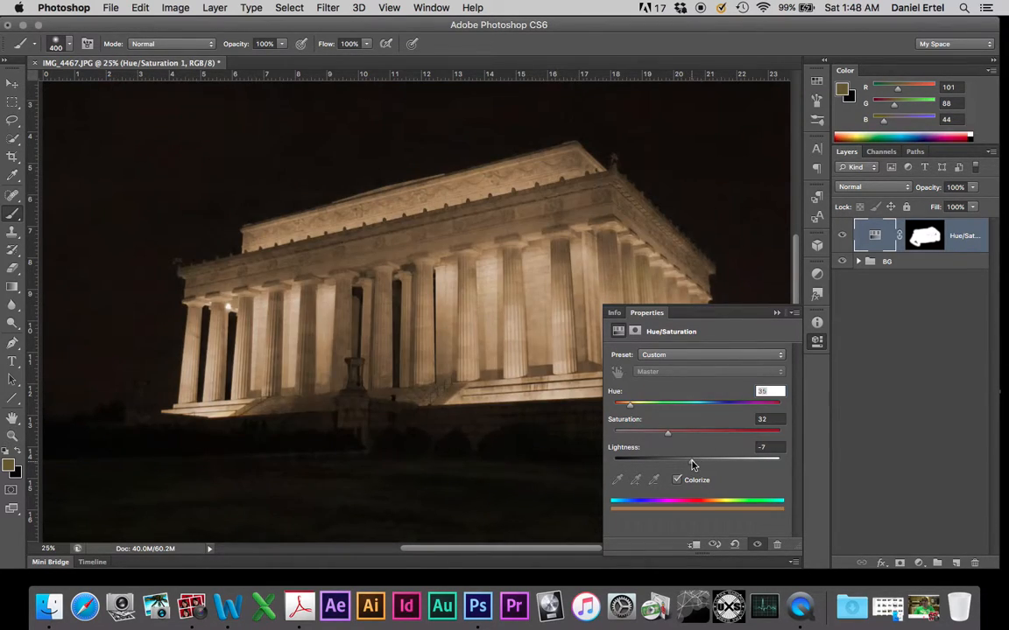
{"action": "left_click", "coordinate": [762, 448]}
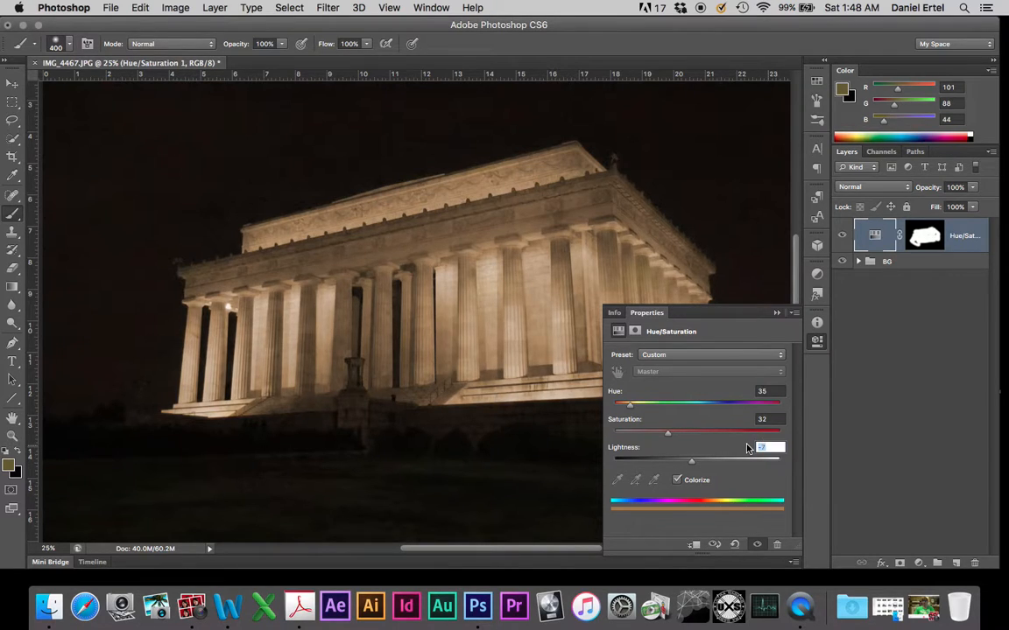
{"action": "type", "text": "0"}
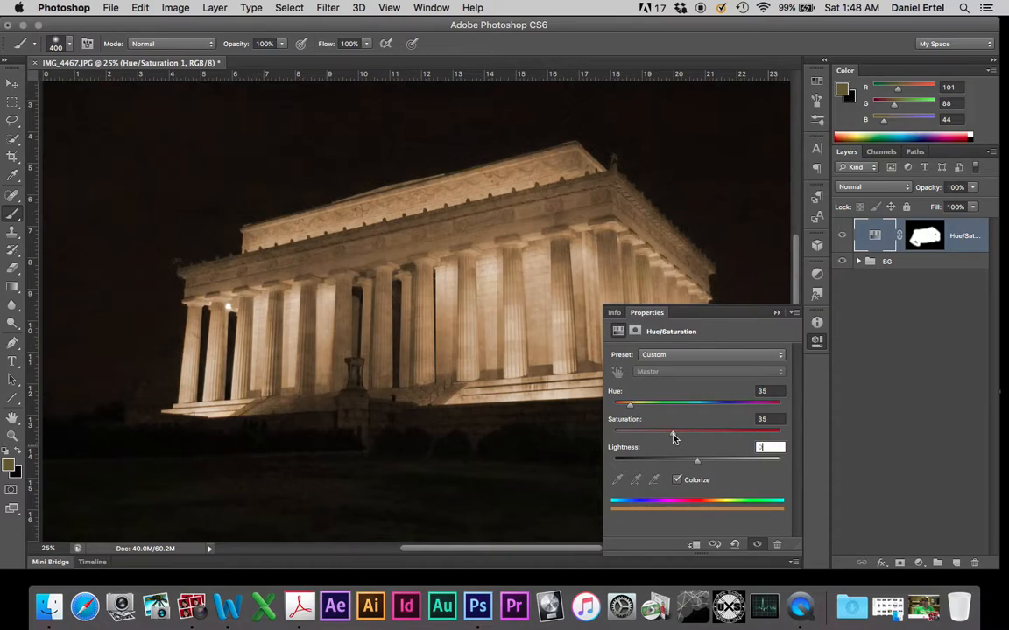
{"action": "left_click", "coordinate": [818, 344]}
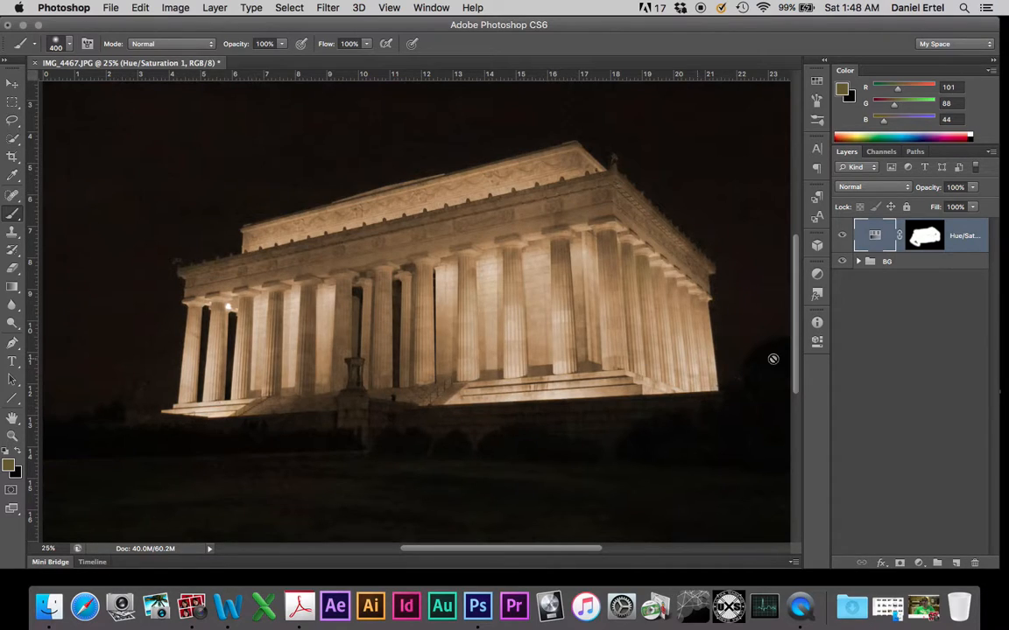
{"action": "left_click", "coordinate": [905, 236]}
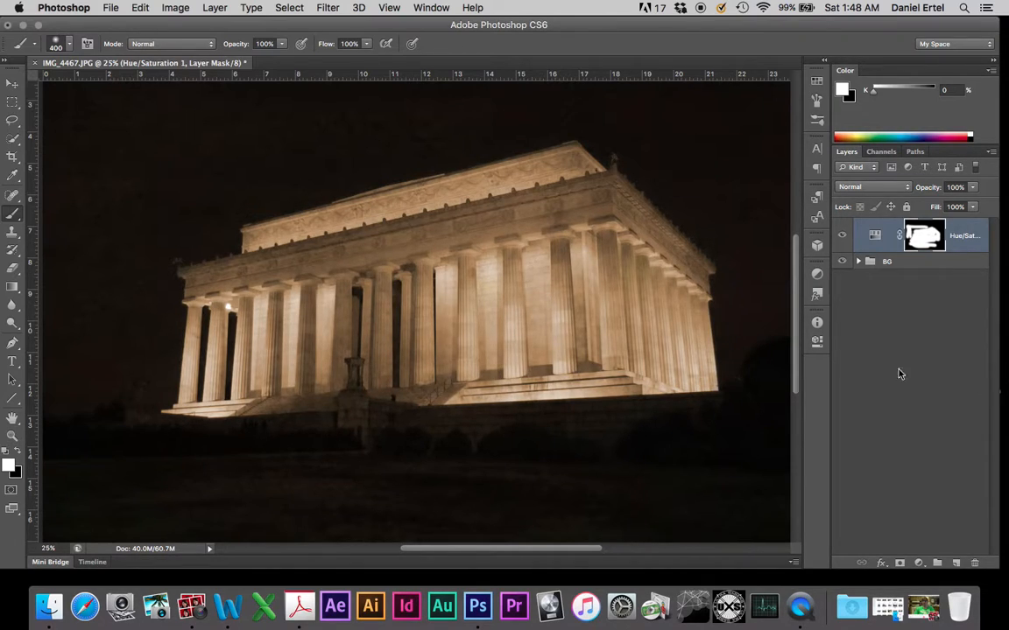
Expand the BG group and compare the original Layer 0 on its own with the recoloured image
{"action": "left_click", "coordinate": [859, 260]}
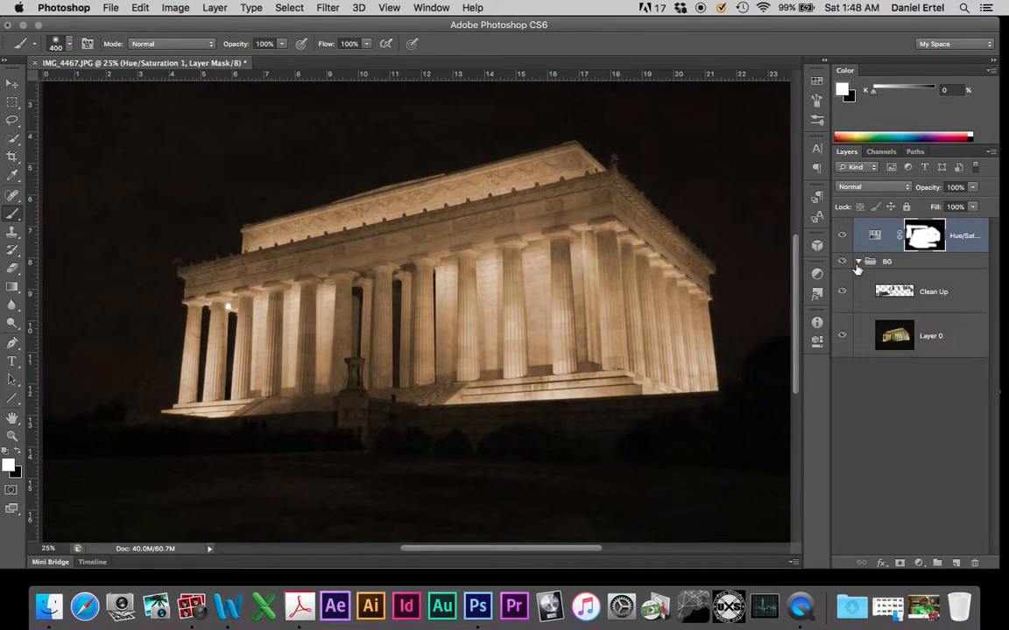
{"action": "left_click", "coordinate": [843, 338], "text": "alt"}
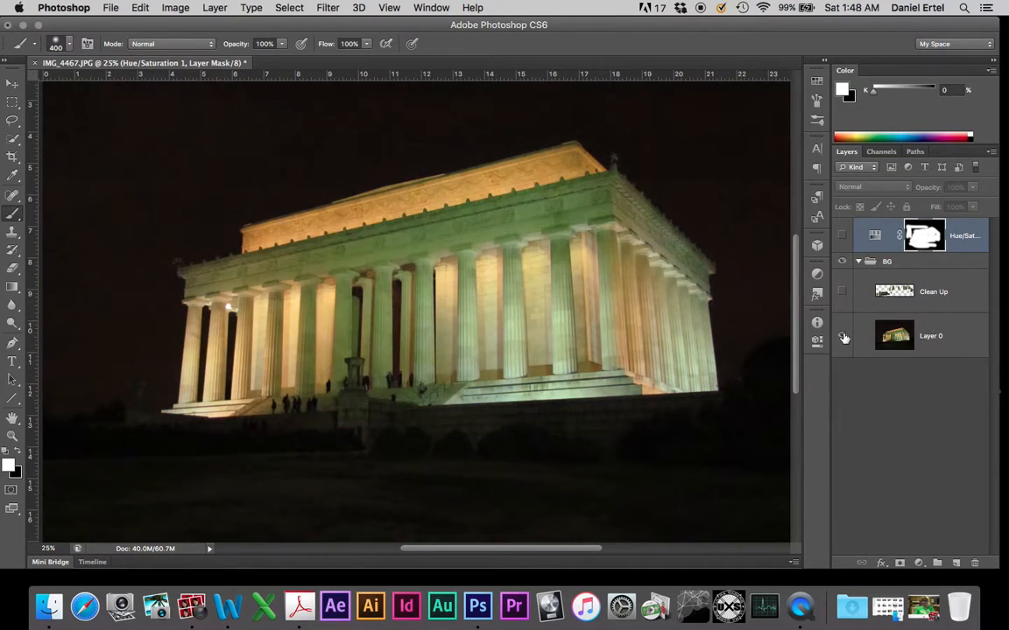
{"action": "left_click", "coordinate": [843, 338], "text": "alt"}
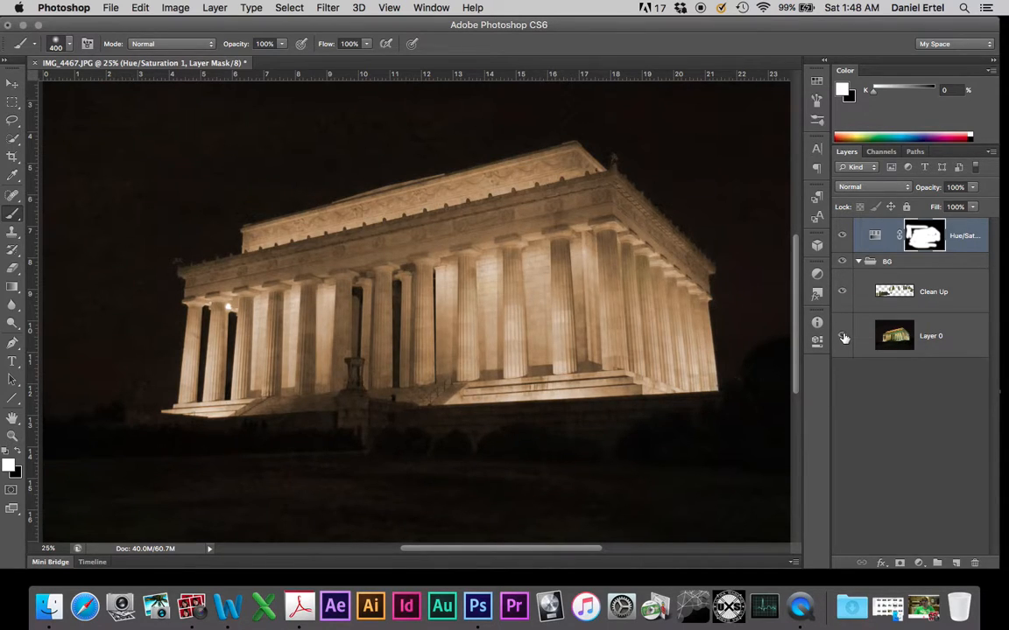
Add a Curves adjustment layer on top and shape an RGB S-curve with darker shadows and brighter highlights
{"action": "key", "text": "super+minus"}
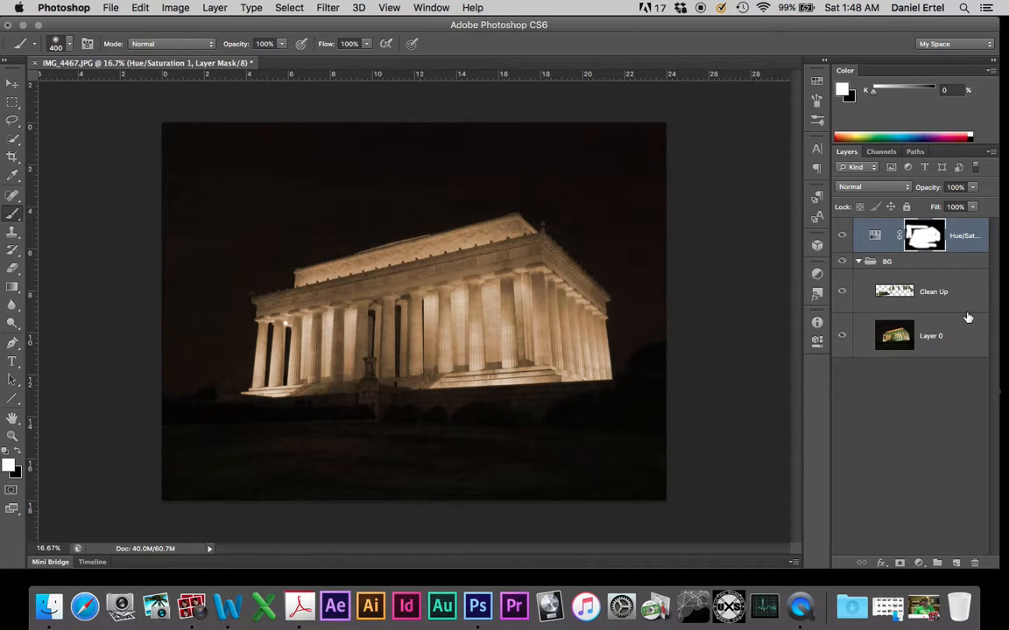
{"action": "left_click", "coordinate": [918, 563]}
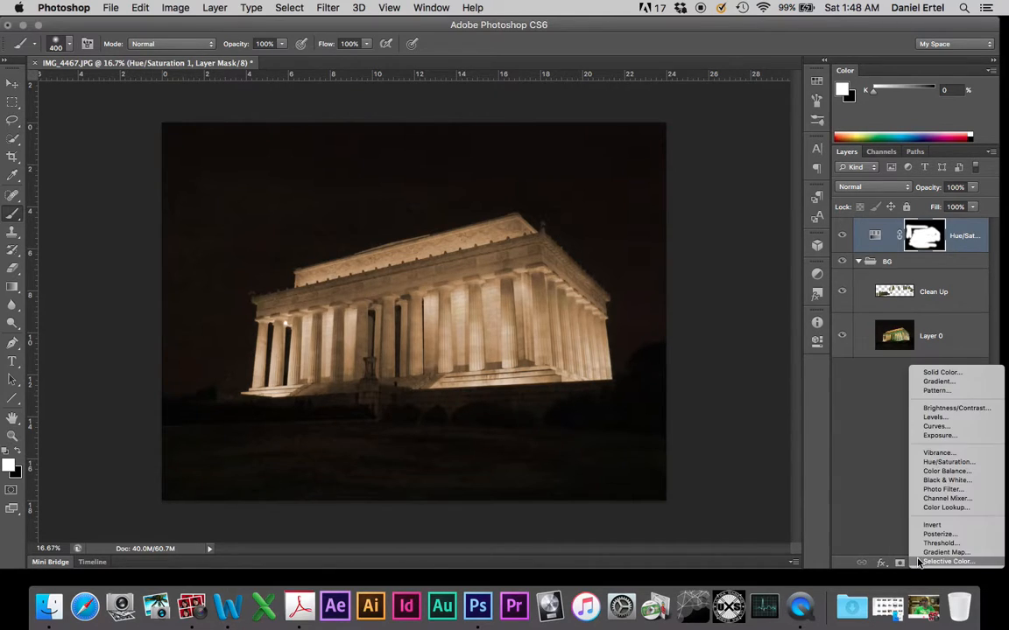
{"action": "left_click", "coordinate": [936, 427]}
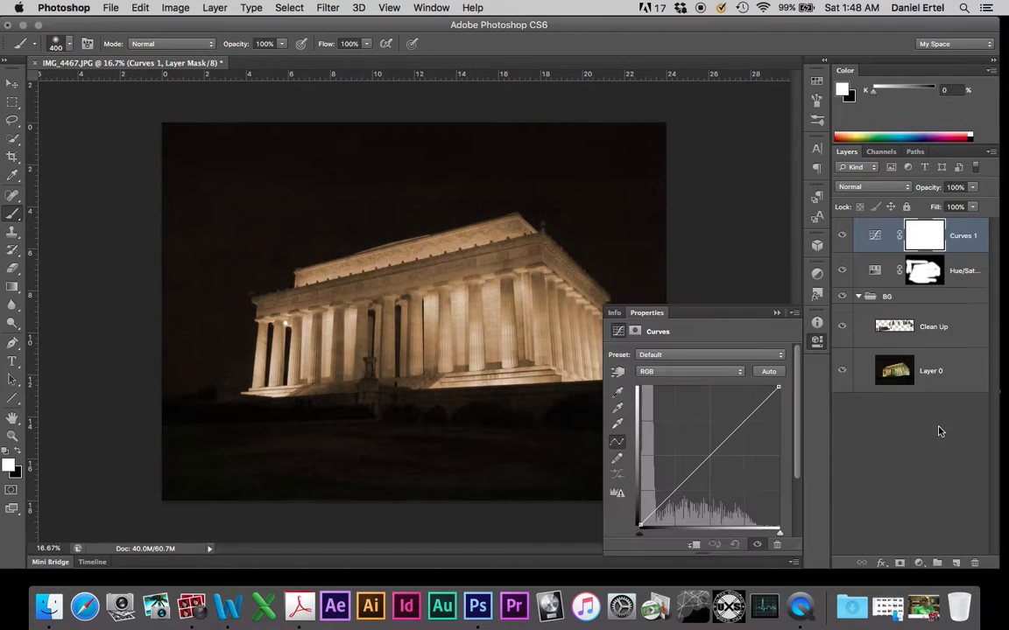
{"action": "left_click", "coordinate": [679, 487]}
{"action": "left_click_drag", "start_coordinate": [679, 486], "coordinate": [684, 491]}
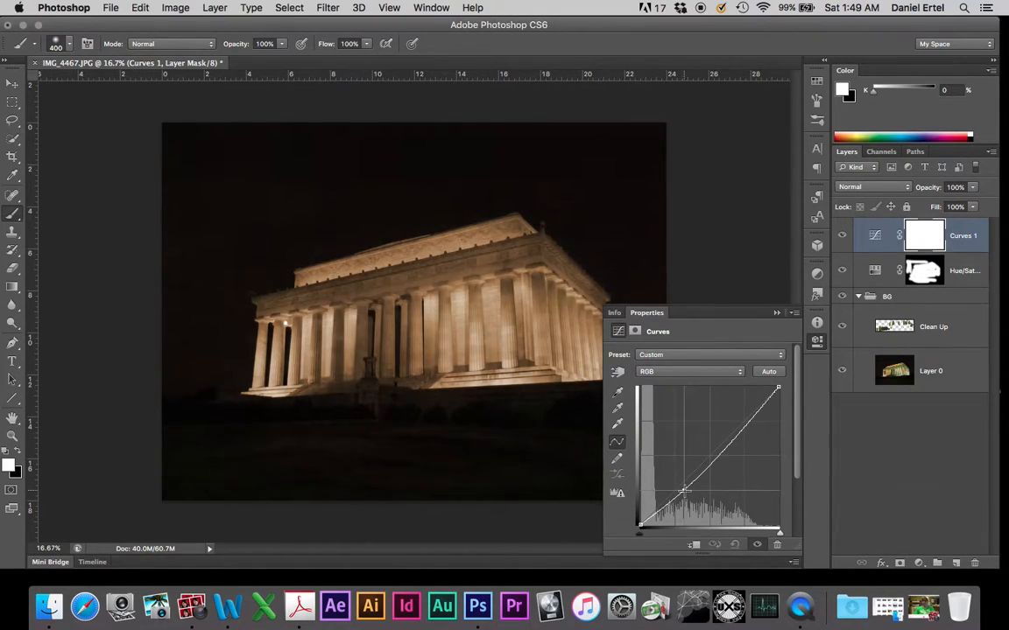
{"action": "left_click", "coordinate": [743, 421]}
{"action": "left_click_drag", "start_coordinate": [743, 421], "coordinate": [740, 418]}
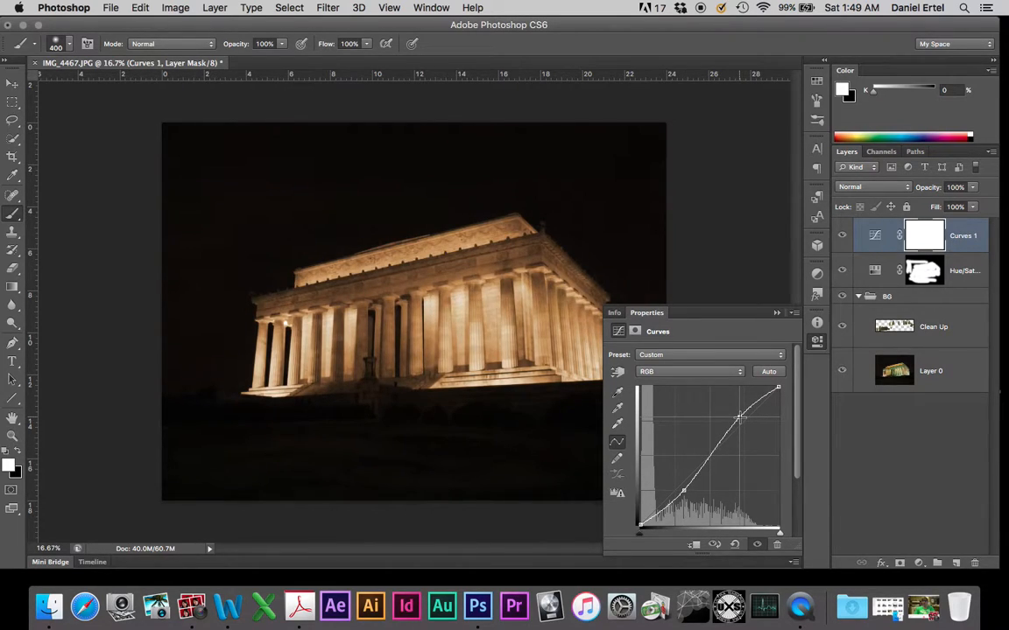
Lower the Curves layer's opacity to 28%
{"action": "left_click", "coordinate": [817, 340]}
{"action": "left_click_drag", "start_coordinate": [925, 189], "coordinate": [908, 188]}
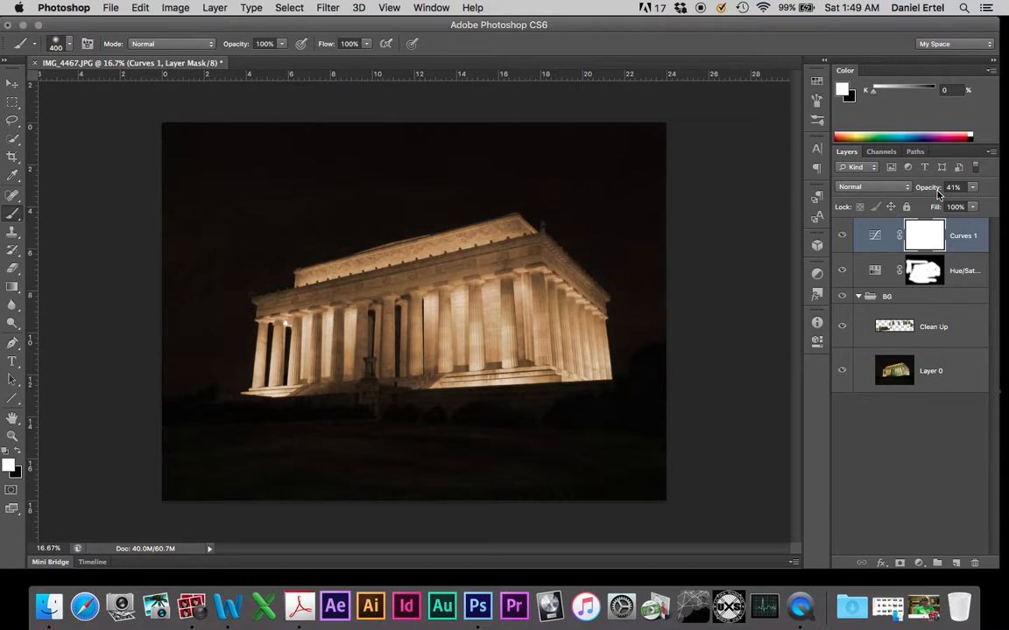
{"action": "left_click_drag", "start_coordinate": [931, 192], "coordinate": [918, 191]}
Compare Layer 0 alone with the full edit, including the Curves layer
{"action": "left_click", "coordinate": [841, 373], "text": "alt"}
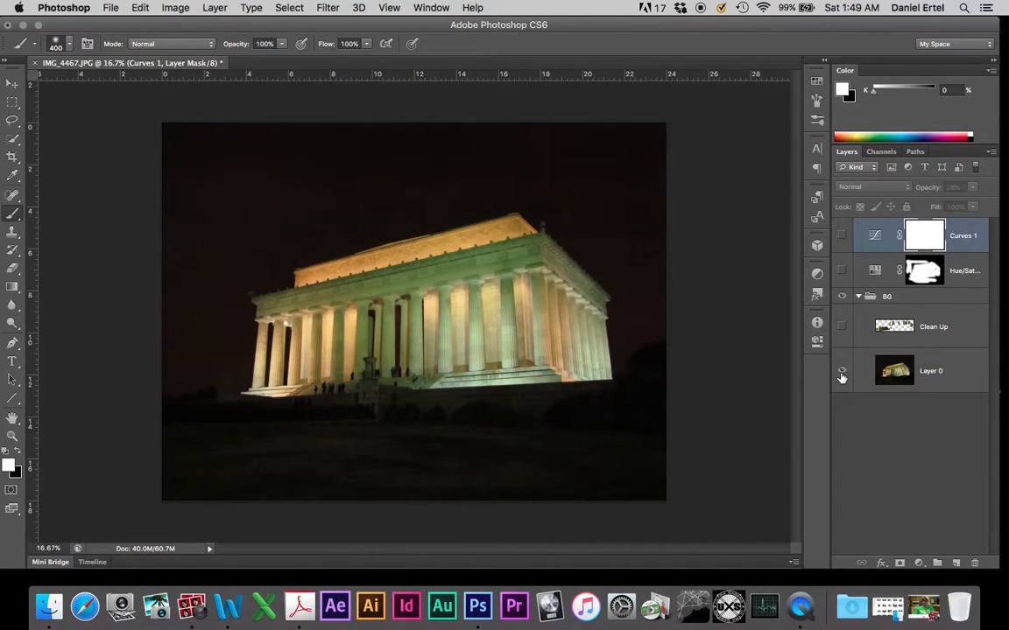
{"action": "left_click", "coordinate": [842, 375], "text": "alt"}
{"action": "left_click", "coordinate": [841, 375], "text": "alt"}
{"action": "left_click", "coordinate": [842, 374], "text": "alt"}
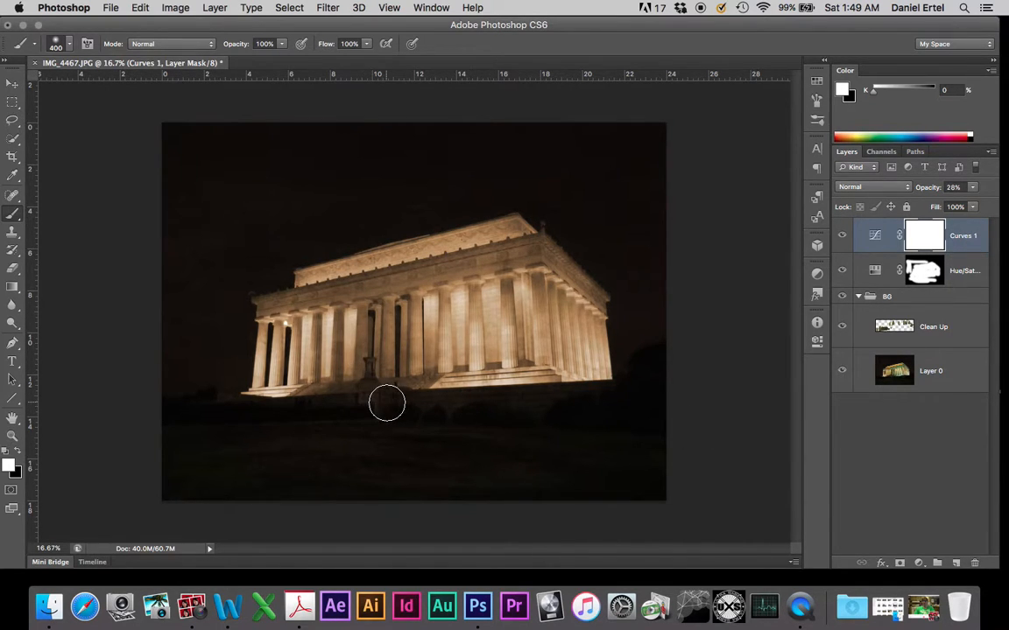
Examine the memorial's columns and the area at their base up close, then return to the full image
{"action": "key", "text": "super+plus"}
{"action": "key", "text": "super+plus"}
{"action": "key", "text": "super+plus"}
{"action": "key", "text": "super+plus"}
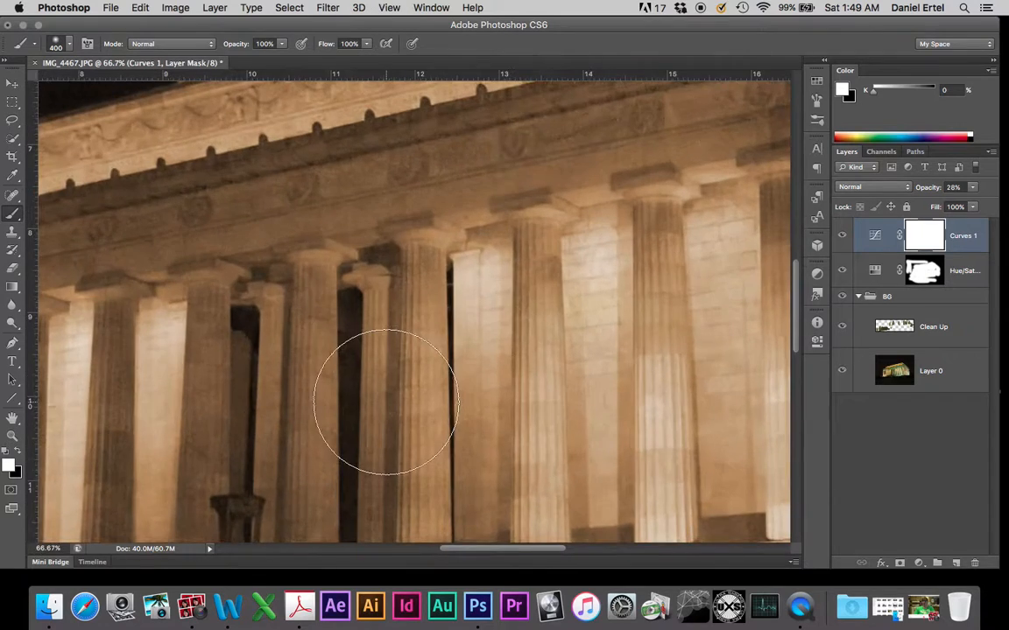
{"action": "scroll", "coordinate": [386, 401], "scroll_direction": "down", "scroll_amount": 10}
{"action": "scroll", "coordinate": [386, 401], "scroll_direction": "up", "scroll_amount": 8}
{"action": "key", "text": "super+minus"}
{"action": "key", "text": "super+minus"}
{"action": "key", "text": "super+minus"}
{"action": "key", "text": "super+minus"}
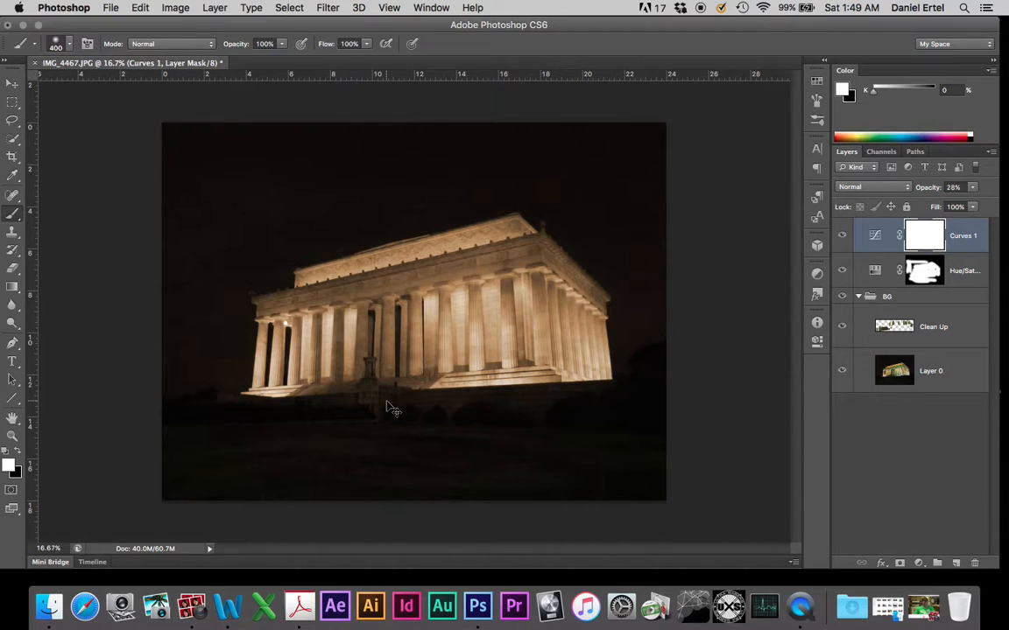
Add a second Curves adjustment layer that pulls the RGB midtones darker, and invert its mask to black
{"action": "key", "text": "super+plus"}
{"action": "key", "text": "super+plus"}
{"action": "key", "text": "super+plus"}
{"action": "key", "text": "super+plus"}
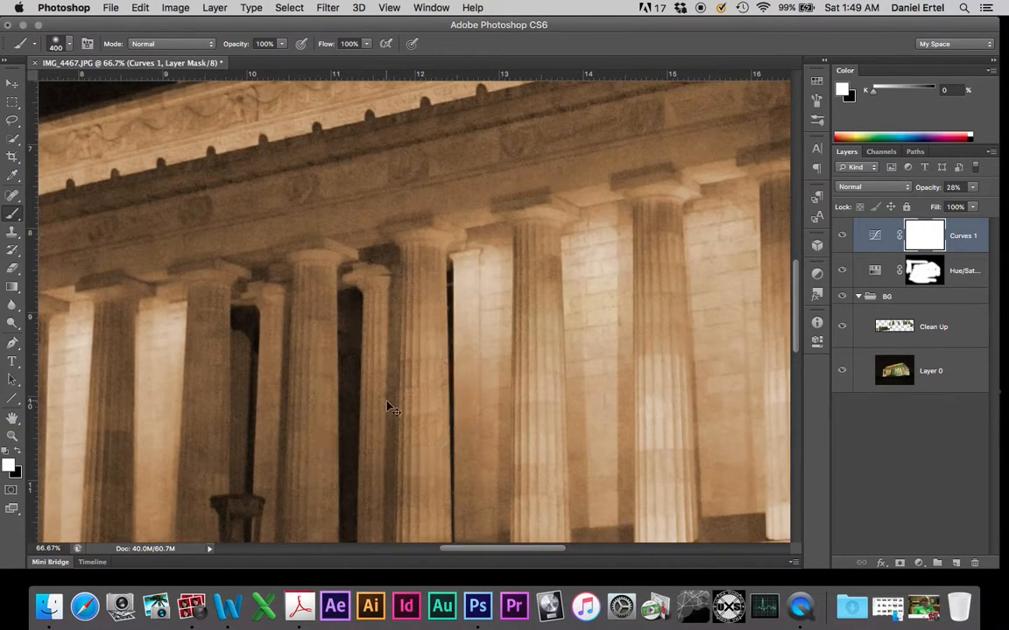
{"action": "key", "text": "super+plus"}
{"action": "scroll", "coordinate": [368, 394], "scroll_direction": "down", "scroll_amount": 10}
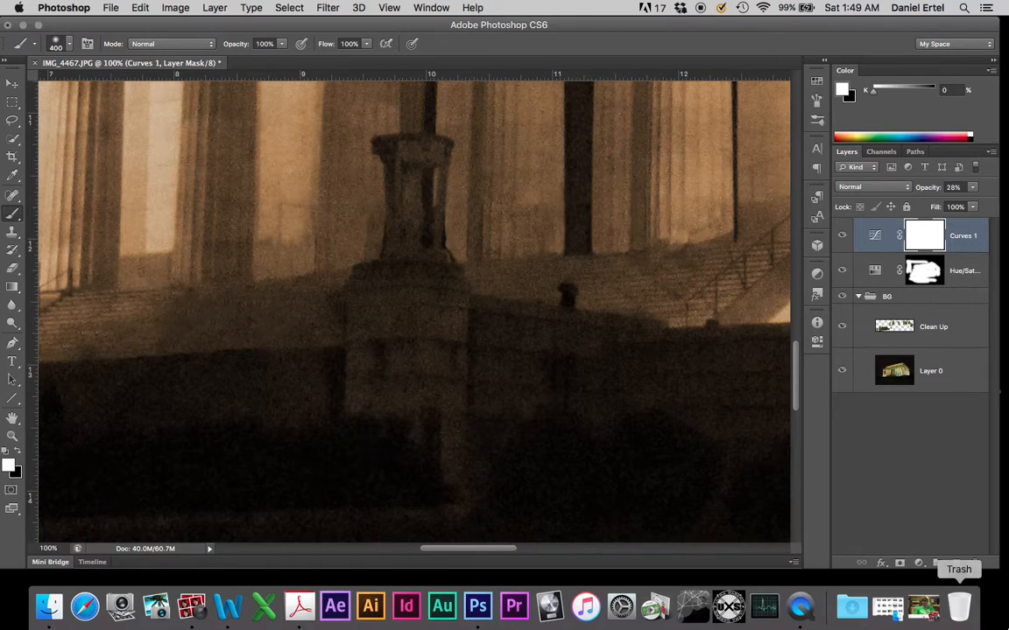
{"action": "left_click", "coordinate": [918, 564]}
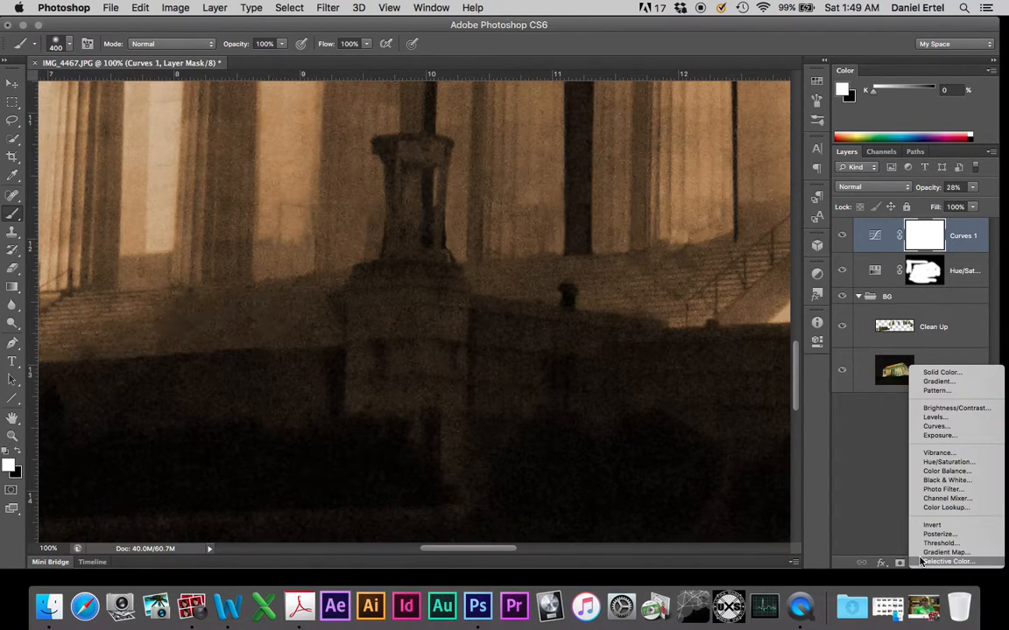
{"action": "left_click", "coordinate": [935, 427]}
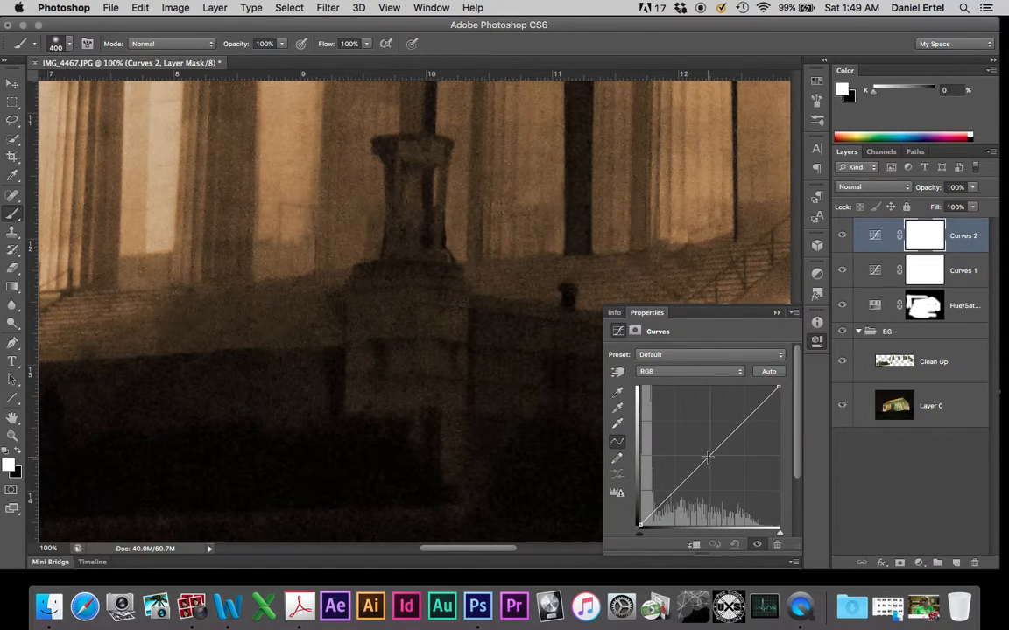
{"action": "left_click_drag", "start_coordinate": [708, 456], "coordinate": [723, 472]}
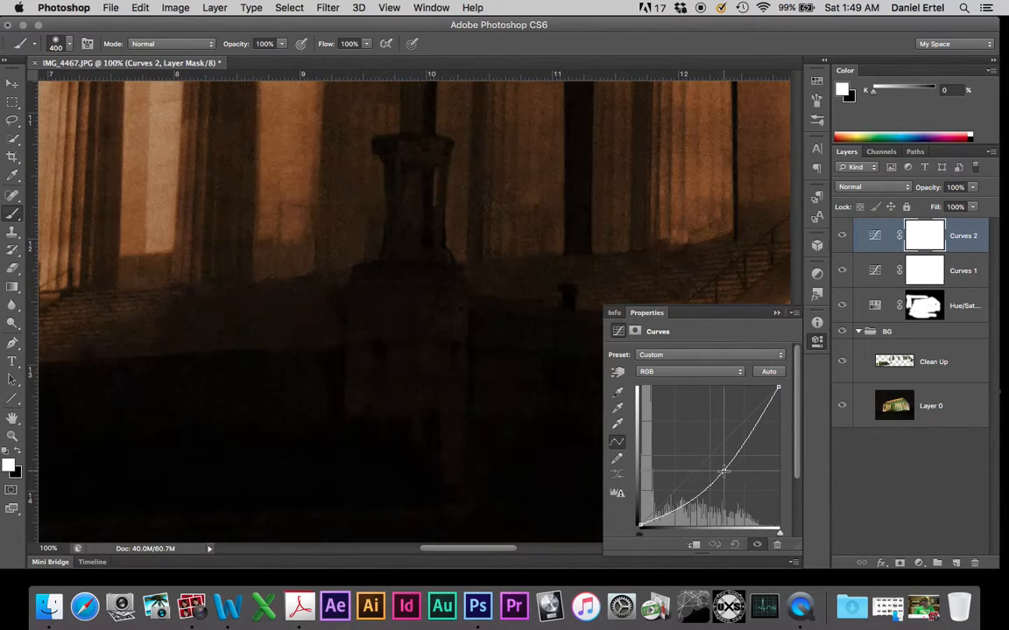
{"action": "left_click", "coordinate": [814, 343]}
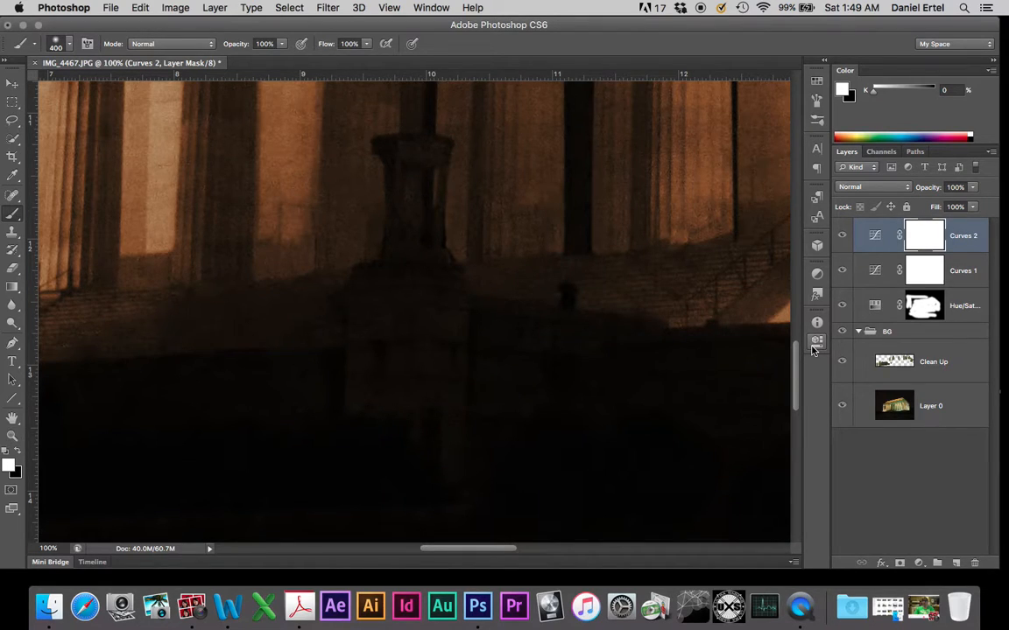
{"action": "key", "text": "super+i"}
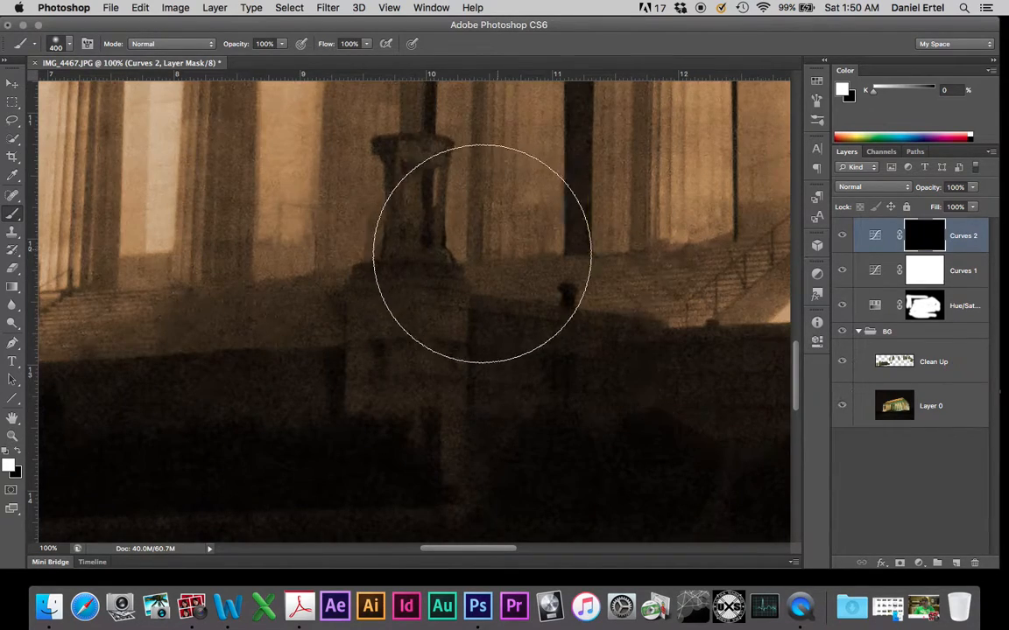
Paint white with a 70 px brush on the new Curves mask over the urn and its stone pedestal to darken them
{"action": "key", "text": "bracketleft"}
{"action": "key", "text": "bracketleft"}
{"action": "key", "text": "bracketleft"}
{"action": "key", "text": "bracketleft"}
{"action": "key", "text": "bracketleft"}
{"action": "key", "text": "bracketleft"}
{"action": "key", "text": "bracketleft"}
{"action": "key", "text": "bracketleft"}
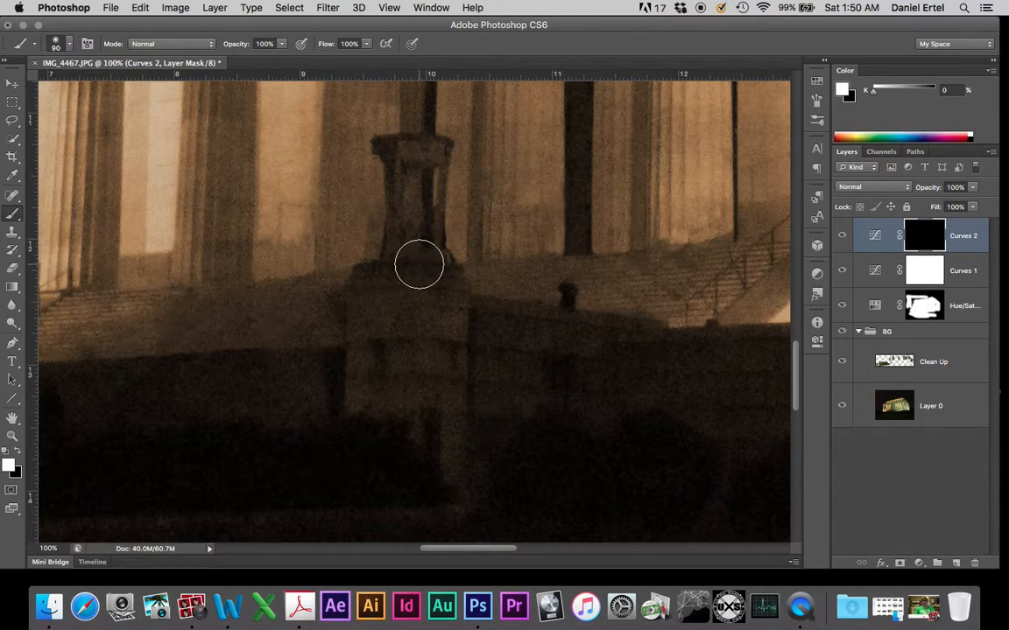
{"action": "key", "text": "bracketleft"}
{"action": "key", "text": "bracketleft"}
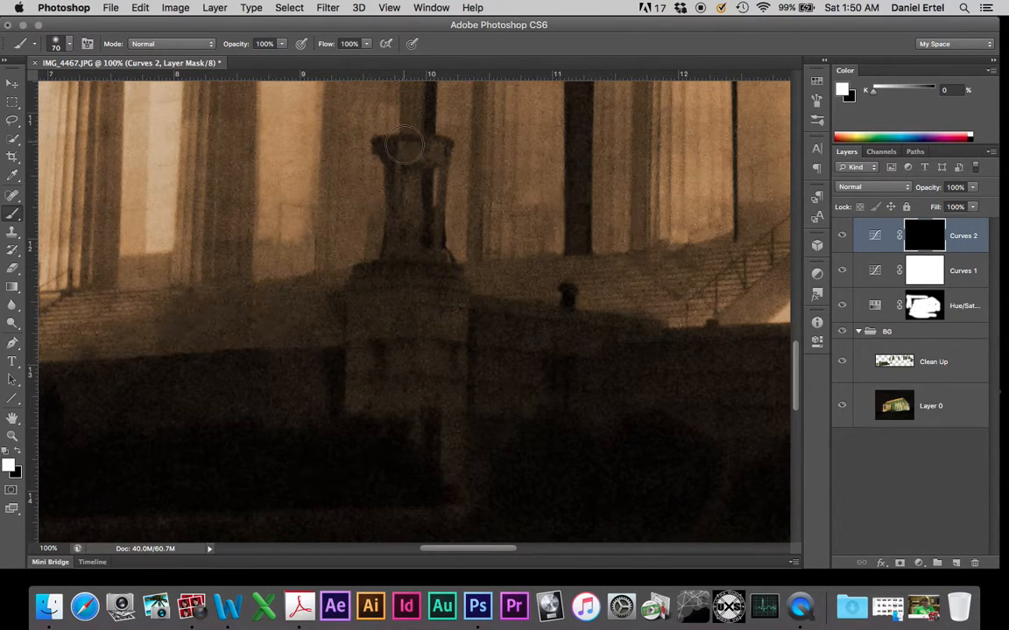
{"action": "mouse_move", "coordinate": [401, 149]}
{"action": "left_mouse_down"}
{"action": "mouse_move", "coordinate": [439, 153]}
{"action": "mouse_move", "coordinate": [428, 252]}
{"action": "mouse_move", "coordinate": [409, 182]}
{"action": "mouse_move", "coordinate": [391, 289]}
{"action": "mouse_move", "coordinate": [376, 282]}
{"action": "mouse_move", "coordinate": [363, 299]}
{"action": "mouse_move", "coordinate": [367, 284]}
{"action": "mouse_move", "coordinate": [360, 435]}
{"action": "mouse_move", "coordinate": [360, 306]}
{"action": "mouse_move", "coordinate": [434, 280]}
{"action": "mouse_move", "coordinate": [447, 289]}
{"action": "mouse_move", "coordinate": [449, 315]}
{"action": "mouse_move", "coordinate": [448, 480]}
{"action": "mouse_move", "coordinate": [412, 319]}
{"action": "mouse_move", "coordinate": [400, 445]}
{"action": "mouse_move", "coordinate": [400, 317]}
{"action": "mouse_move", "coordinate": [392, 398]}
{"action": "left_mouse_up"}
{"action": "key", "text": "super+minus"}
{"action": "key", "text": "super+minus"}
{"action": "key", "text": "super+minus"}
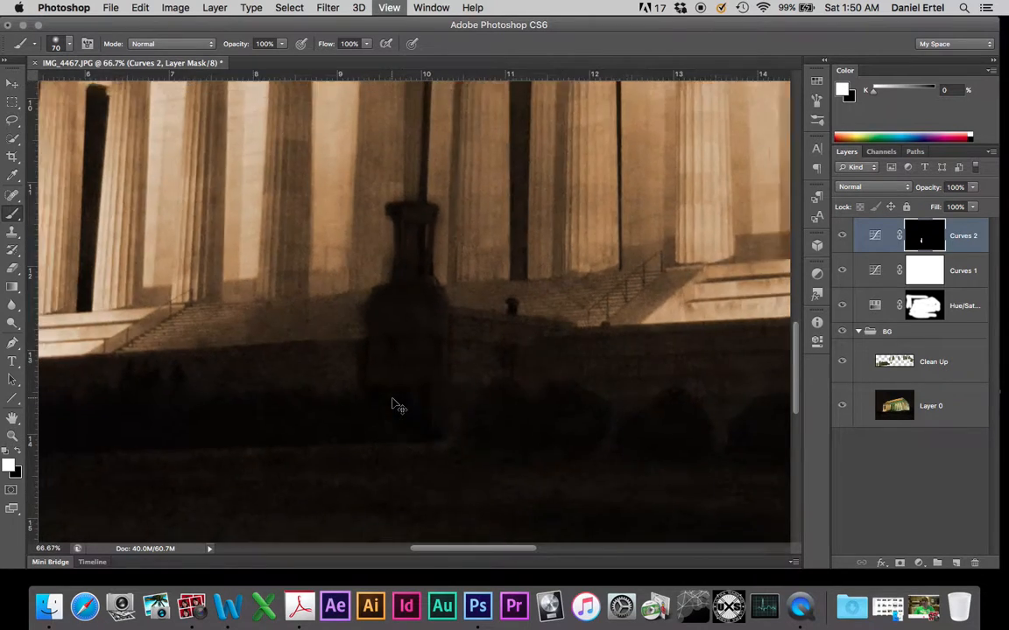
{"action": "key", "text": "super+minus"}
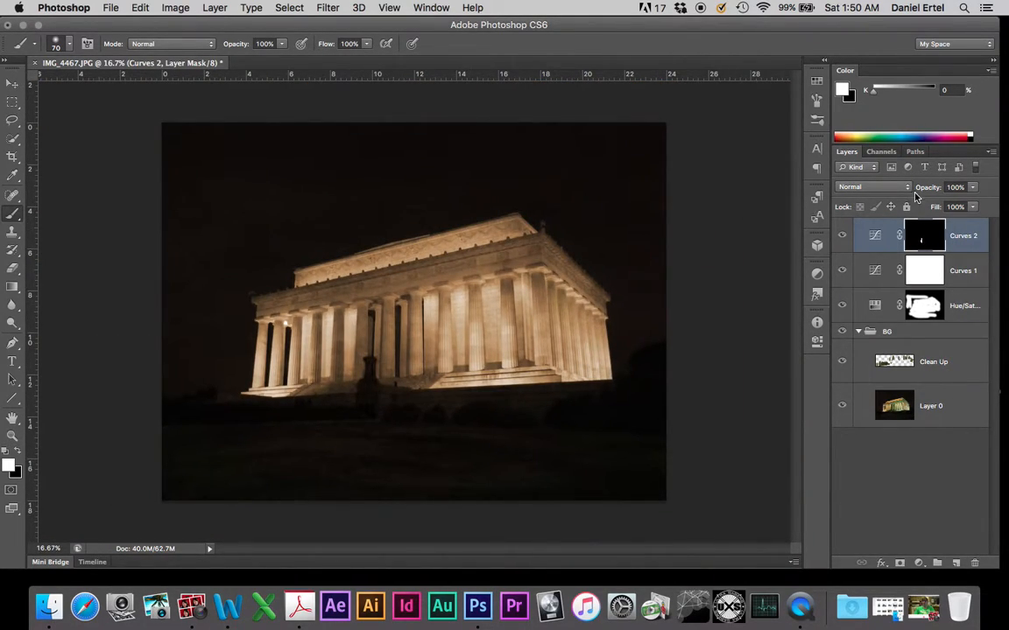
Lower the Curves 2 layer's opacity to 51% and compare the image with and without it
{"action": "left_click_drag", "start_coordinate": [926, 187], "coordinate": [889, 198]}
{"action": "left_click", "coordinate": [844, 236]}
{"action": "left_click", "coordinate": [843, 237]}
Examine the darkened pedestal and the nearby steps up close, switching the foreground colour to black
{"action": "key", "text": "super+1"}
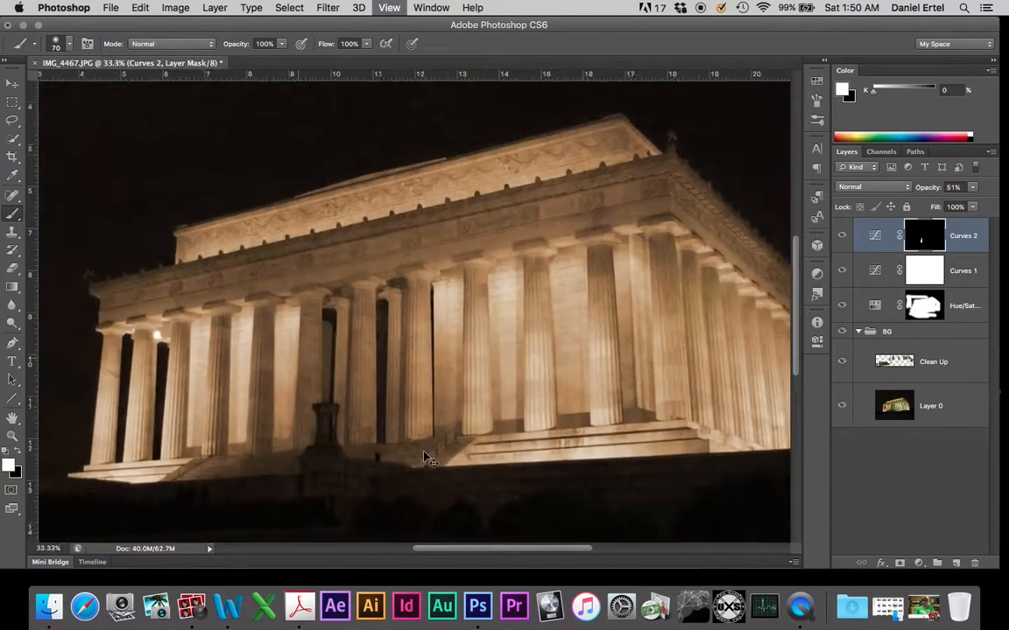
{"action": "scroll", "coordinate": [347, 529], "scroll_direction": "down", "scroll_amount": 5}
{"action": "key", "text": "x"}
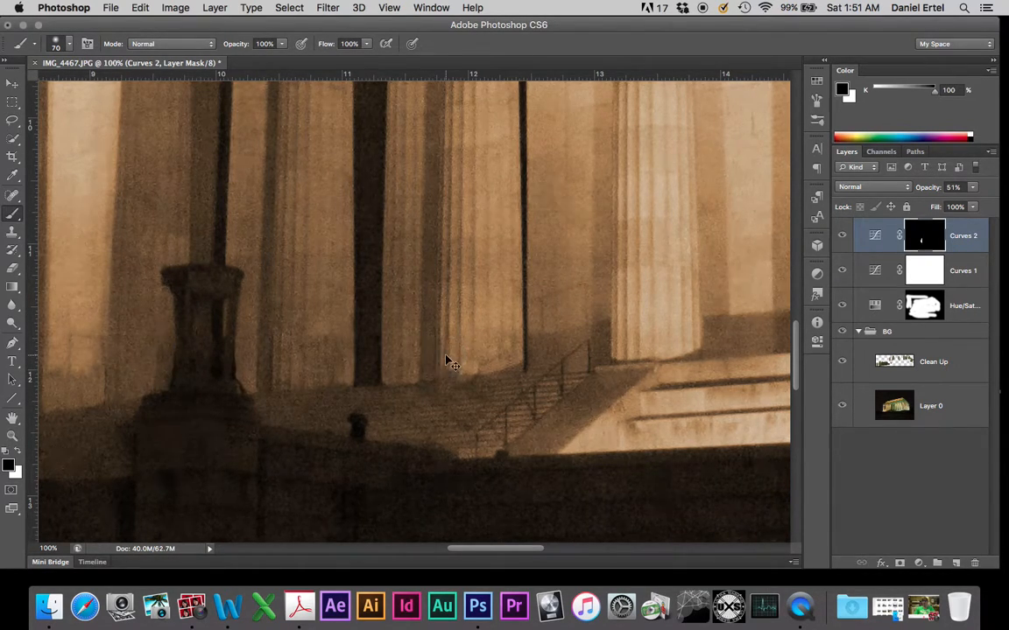
{"action": "key", "text": "super+minus"}
{"action": "key", "text": "super+minus"}
{"action": "key", "text": "super+minus"}
{"action": "key", "text": "super+minus"}
{"action": "key", "text": "super+minus"}
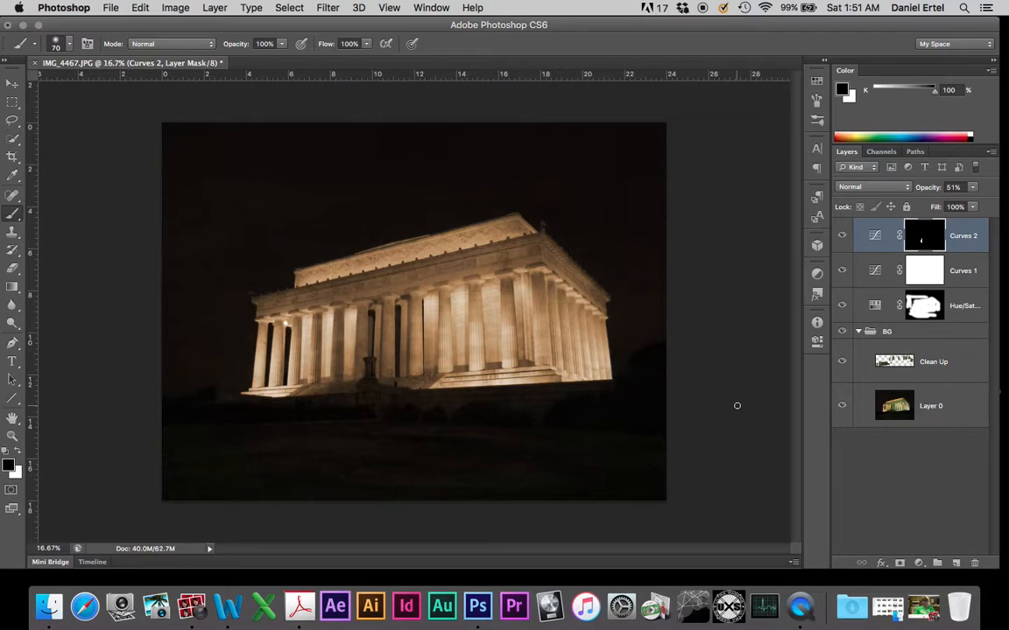
Show Layer 0 alone, then restore the Clean Up, Hue/Saturation and Curves layers to compare each stage of the edit
{"action": "left_click", "coordinate": [842, 407], "text": "alt"}
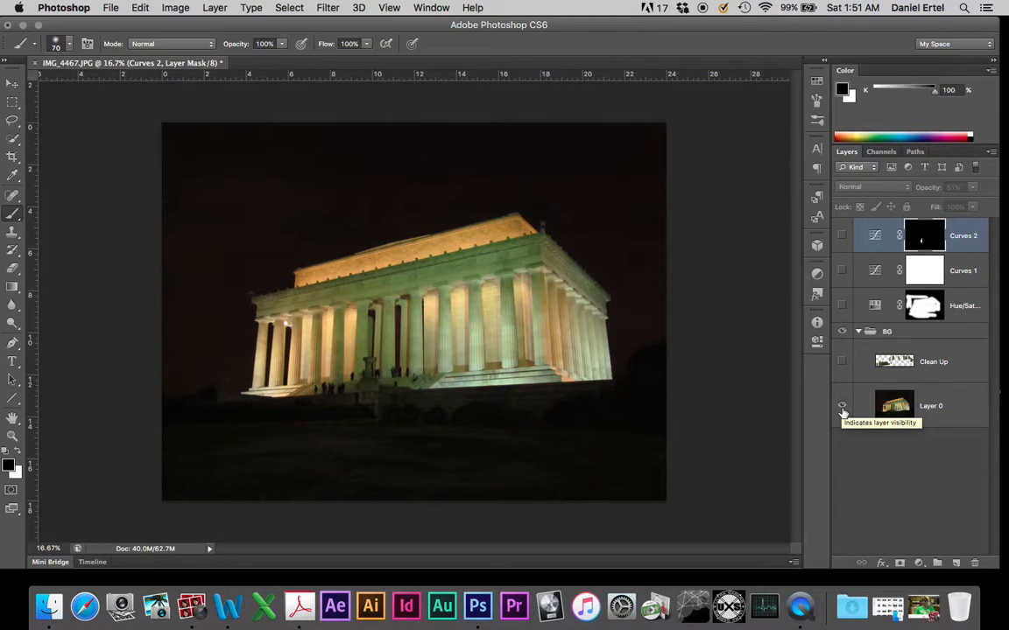
{"action": "left_click", "coordinate": [842, 362]}
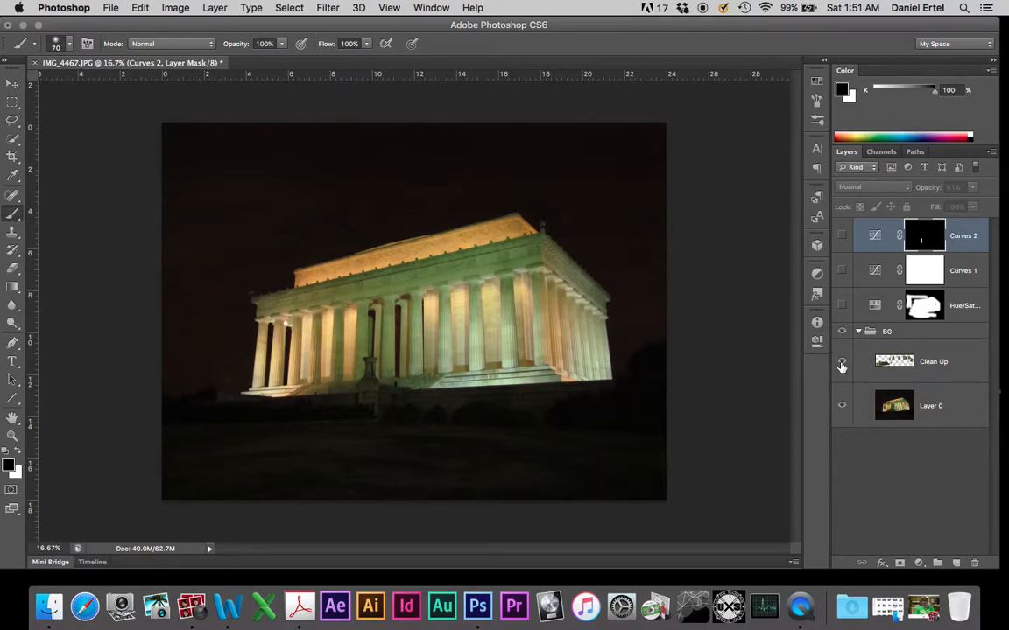
{"action": "left_click", "coordinate": [843, 306]}
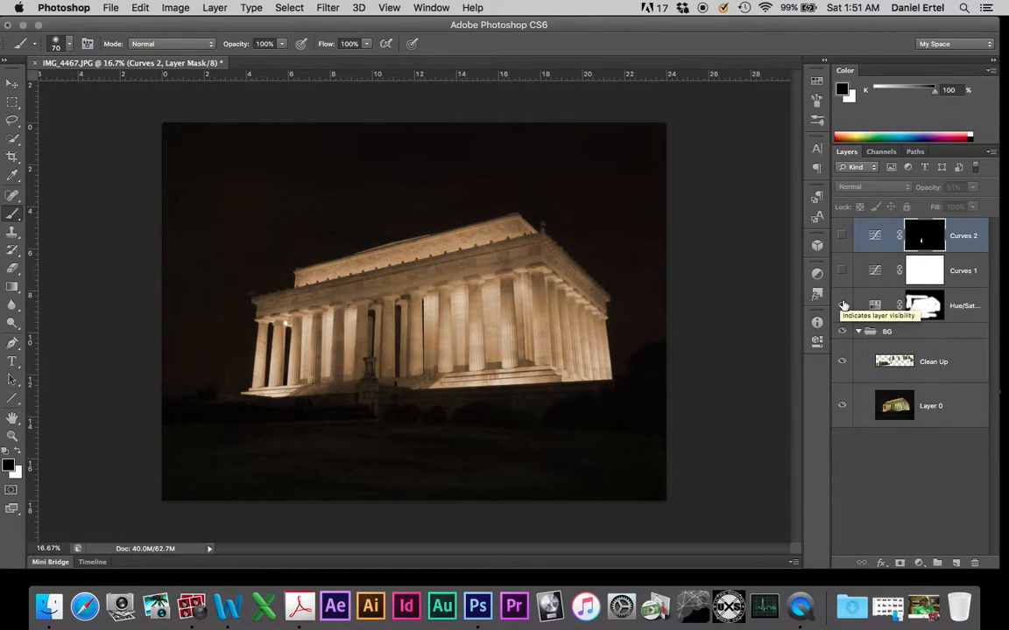
{"action": "left_click", "coordinate": [842, 236]}
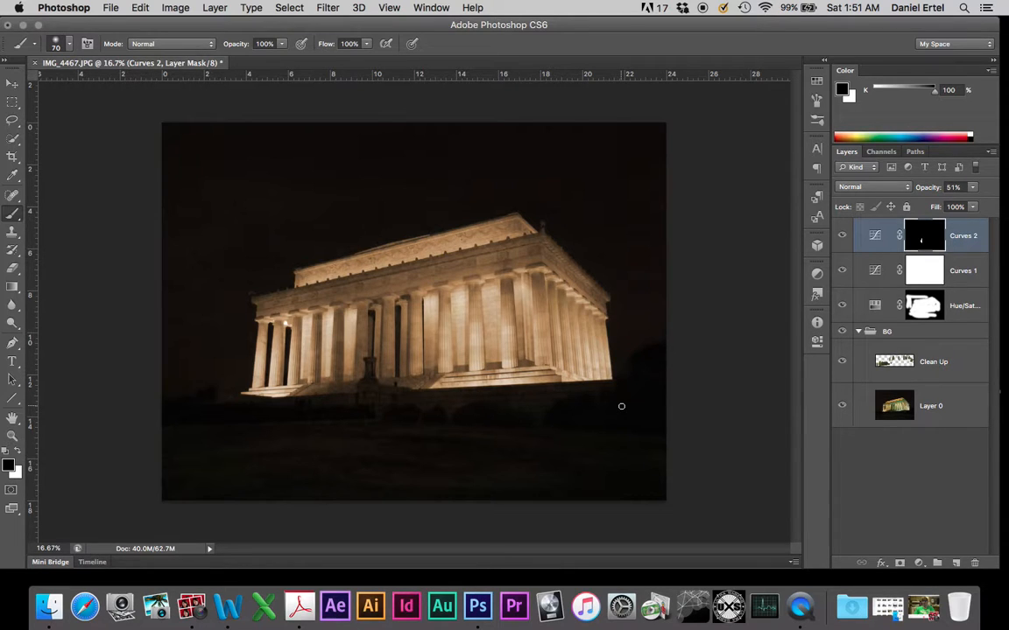
Switch to Photo Booth by restoring its minimised window
{"action": "left_click", "coordinate": [923, 601]}
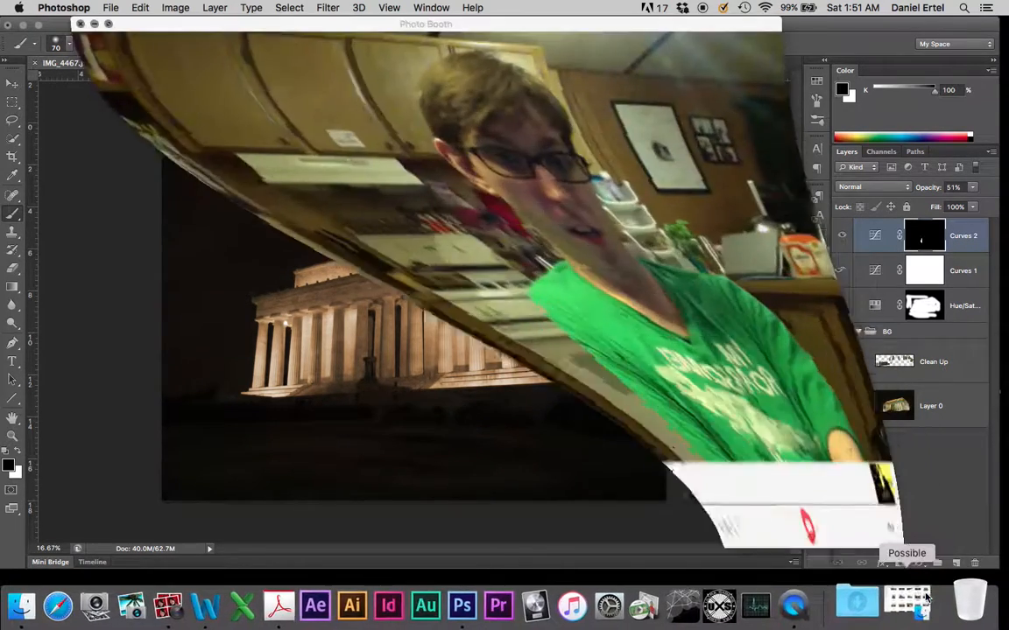